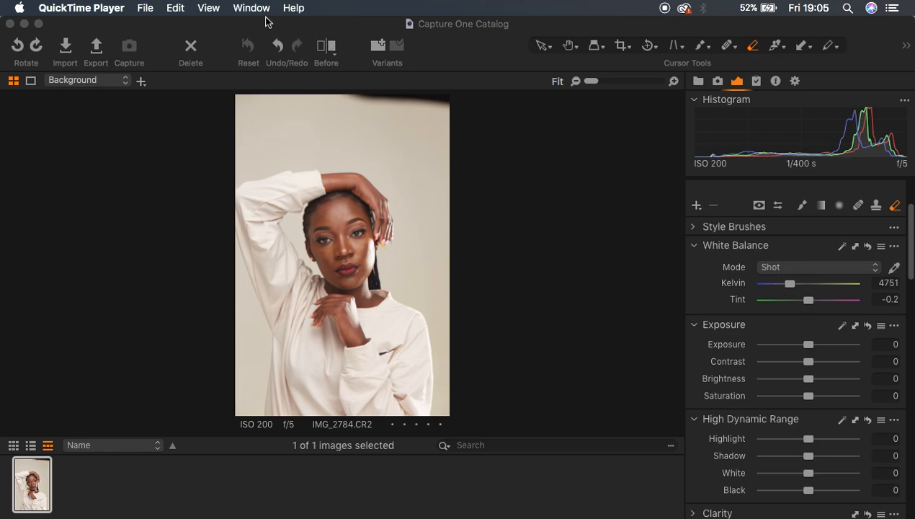
{"action": "left_click", "coordinate": [510, 160]}
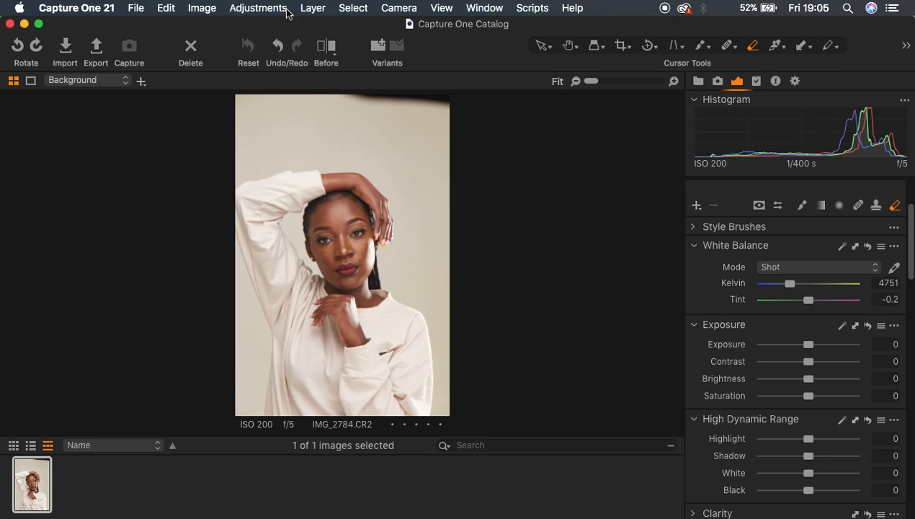
{"action": "left_click", "coordinate": [487, 7]}
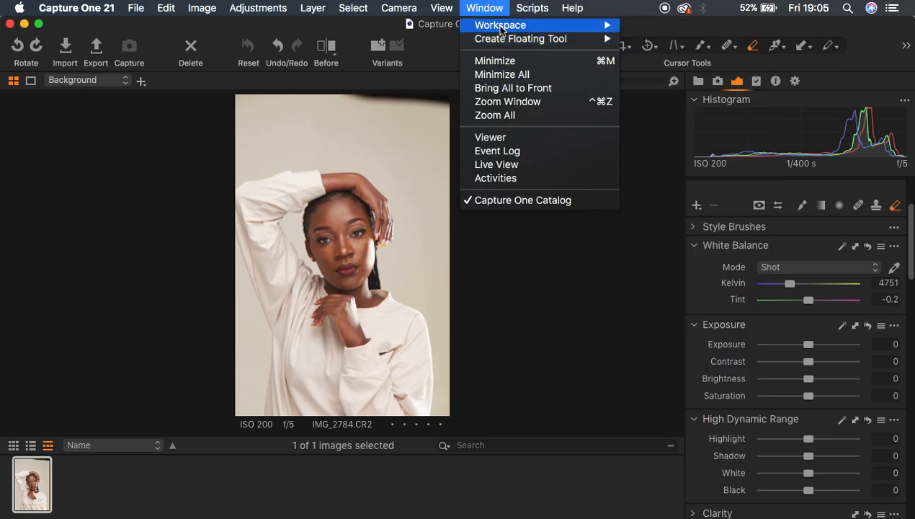
{"action": "mouse_move", "coordinate": [587, 25]}
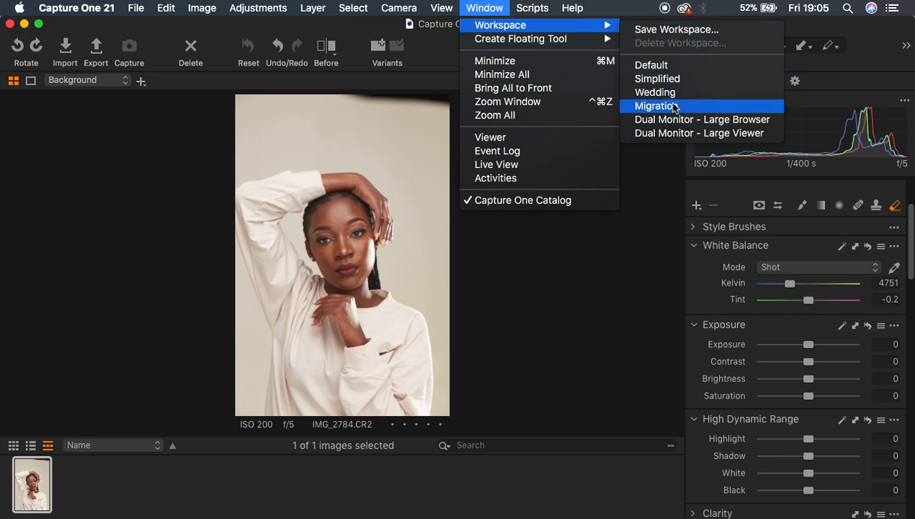
{"action": "left_click", "coordinate": [652, 263]}
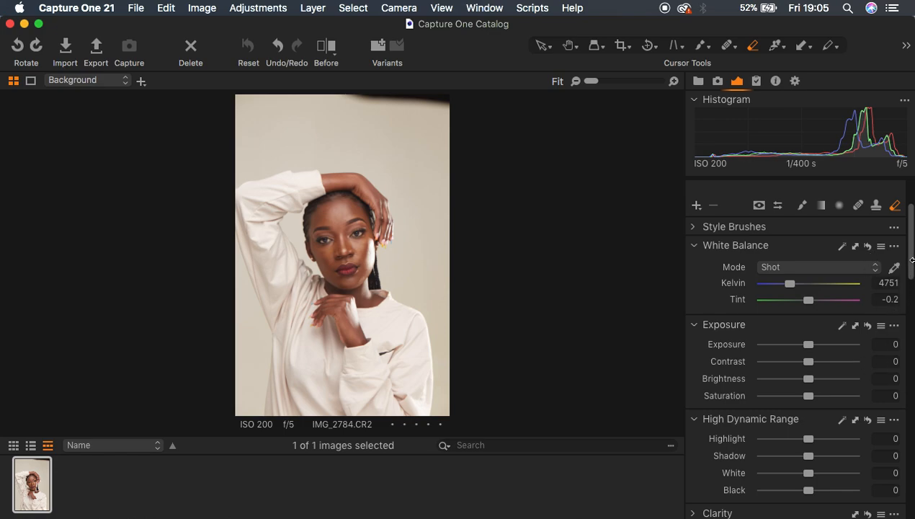
Step: In High Dynamic Range, set Highlight to -100, White to -100 and Black to -43
{"action": "mouse_move", "coordinate": [910, 259]}
{"action": "left_mouse_down"}
{"action": "mouse_move", "coordinate": [907, 252]}
{"action": "mouse_move", "coordinate": [906, 296]}
{"action": "mouse_move", "coordinate": [908, 247]}
{"action": "left_mouse_up"}
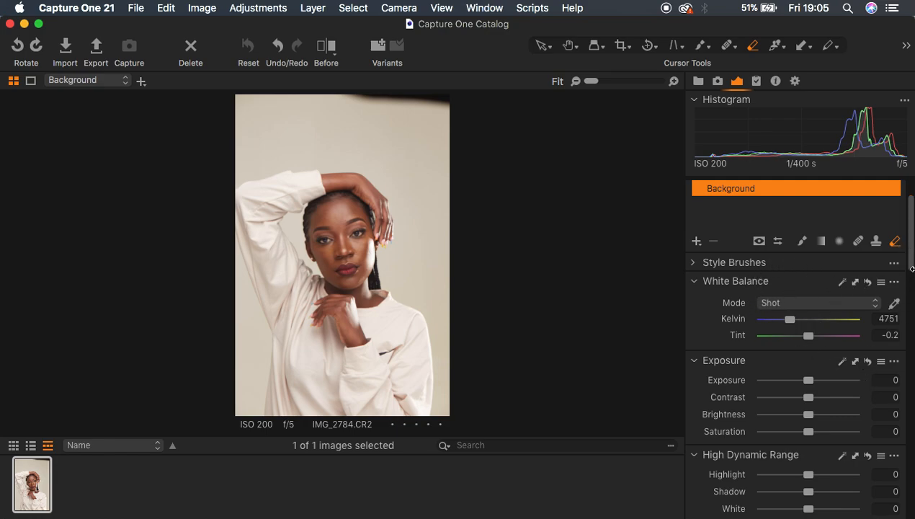
{"action": "left_click_drag", "start_coordinate": [912, 252], "coordinate": [909, 279]}
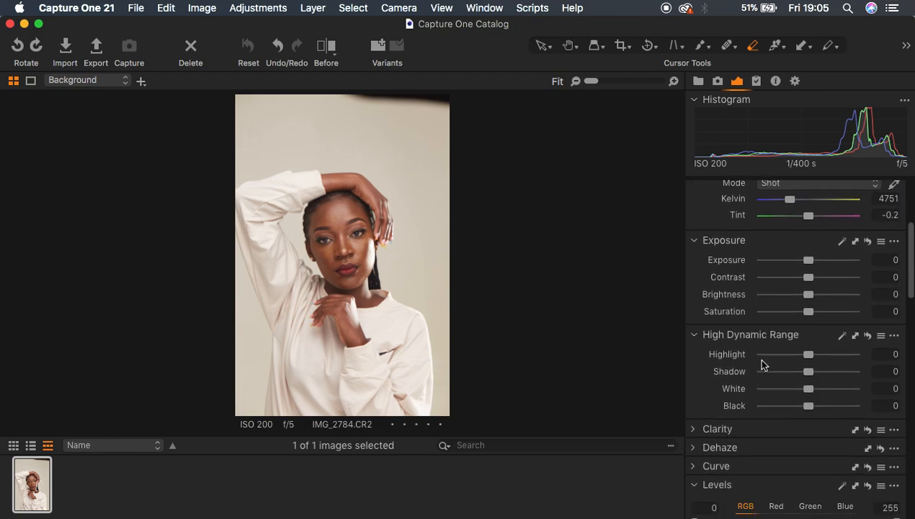
{"action": "left_click_drag", "start_coordinate": [795, 356], "coordinate": [758, 353]}
{"action": "left_click_drag", "start_coordinate": [803, 392], "coordinate": [751, 389]}
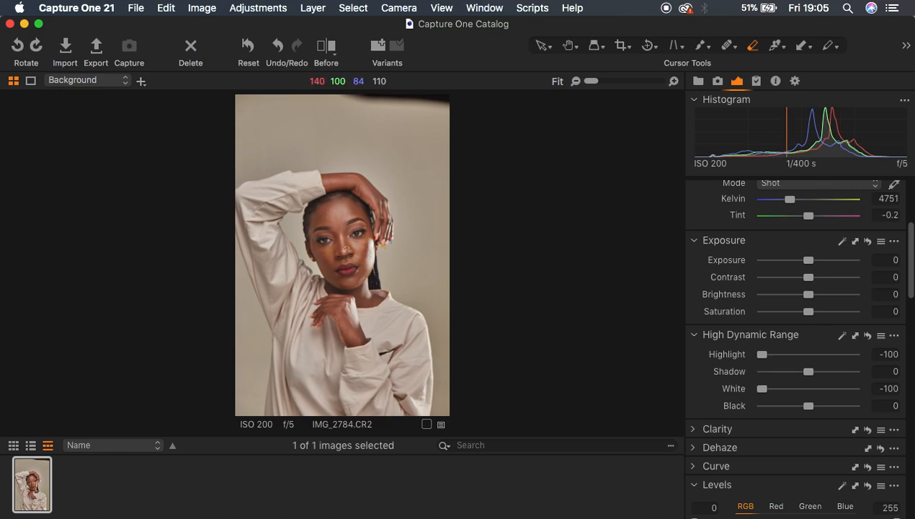
{"action": "left_click_drag", "start_coordinate": [807, 405], "coordinate": [784, 409]}
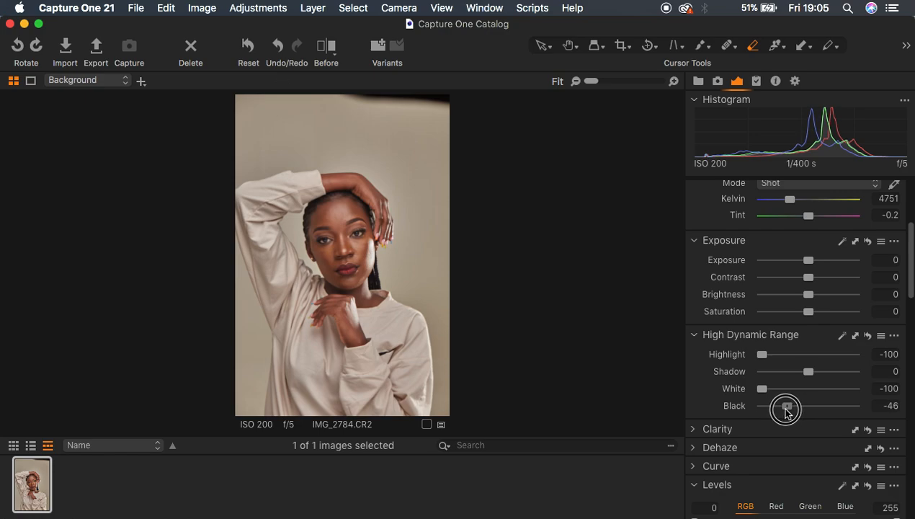
{"action": "left_click_drag", "start_coordinate": [785, 409], "coordinate": [788, 407]}
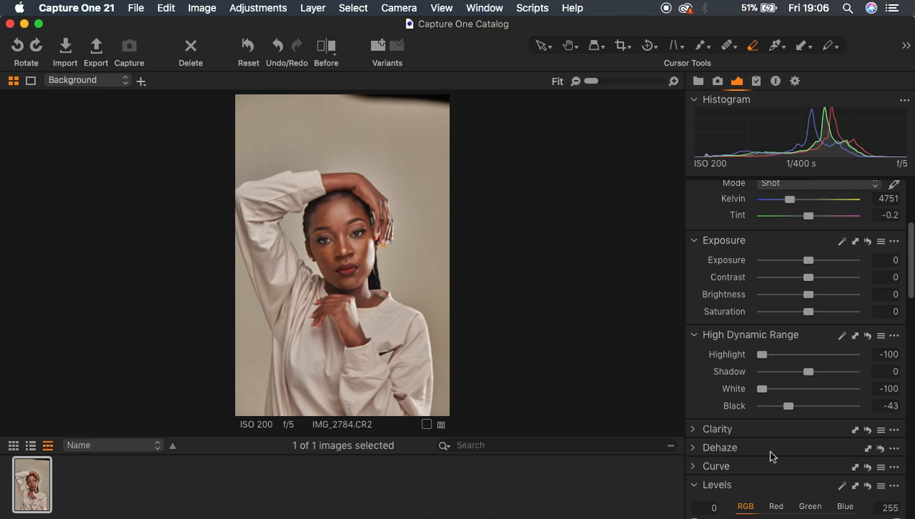
Step: Set Clarity to 4 with the Natural method and the Dehaze amount to 7
{"action": "left_click", "coordinate": [694, 431]}
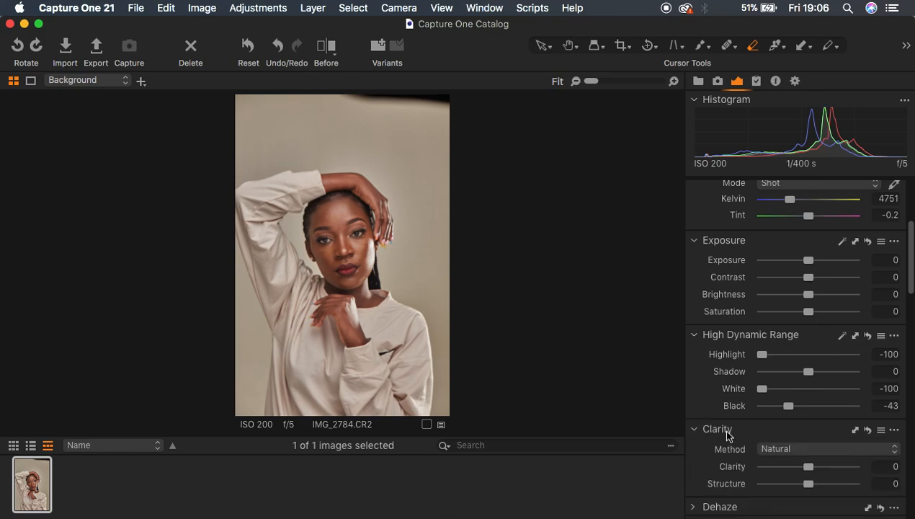
{"action": "left_click_drag", "start_coordinate": [811, 471], "coordinate": [811, 470]}
{"action": "scroll", "coordinate": [829, 436], "scroll_direction": "down", "scroll_amount": 5}
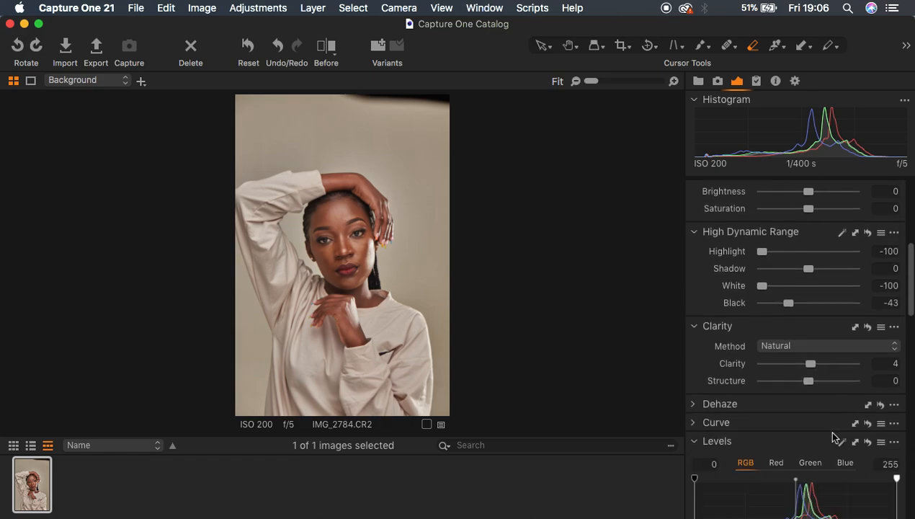
{"action": "left_click", "coordinate": [695, 395]}
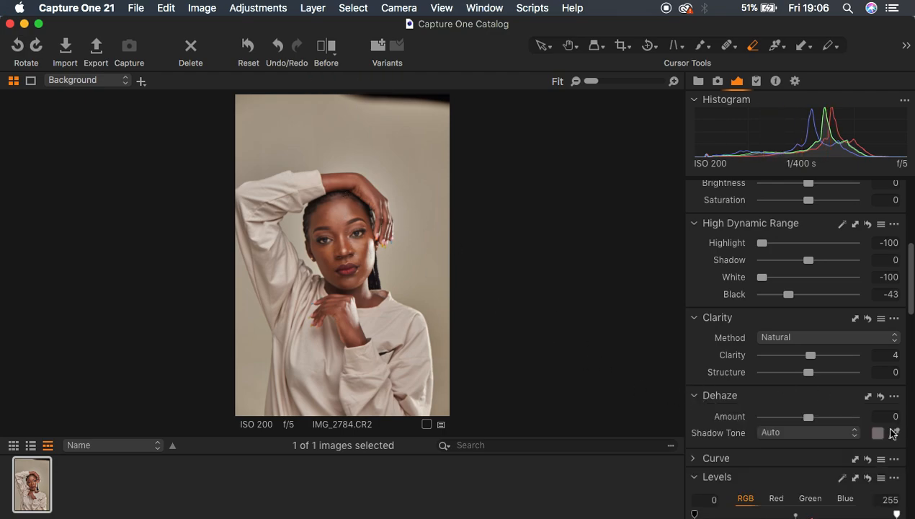
{"action": "mouse_move", "coordinate": [808, 416]}
{"action": "left_mouse_down"}
{"action": "mouse_move", "coordinate": [819, 417]}
{"action": "mouse_move", "coordinate": [813, 422]}
{"action": "left_mouse_up"}
Step: In the RGB levels, set the input shadow point to 8 and the input highlight point to 244
{"action": "scroll", "coordinate": [846, 408], "scroll_direction": "down", "scroll_amount": 2}
{"action": "scroll", "coordinate": [845, 405], "scroll_direction": "down", "scroll_amount": 5}
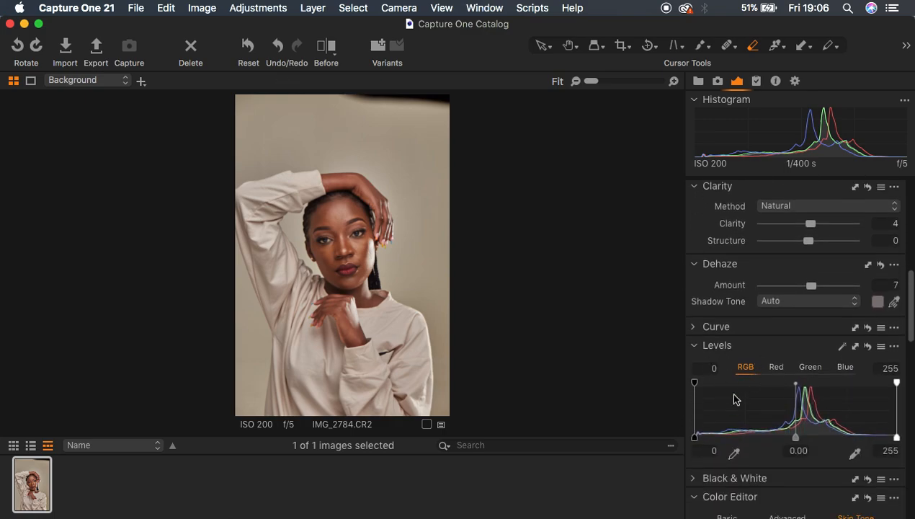
{"action": "left_click_drag", "start_coordinate": [696, 439], "coordinate": [700, 437]}
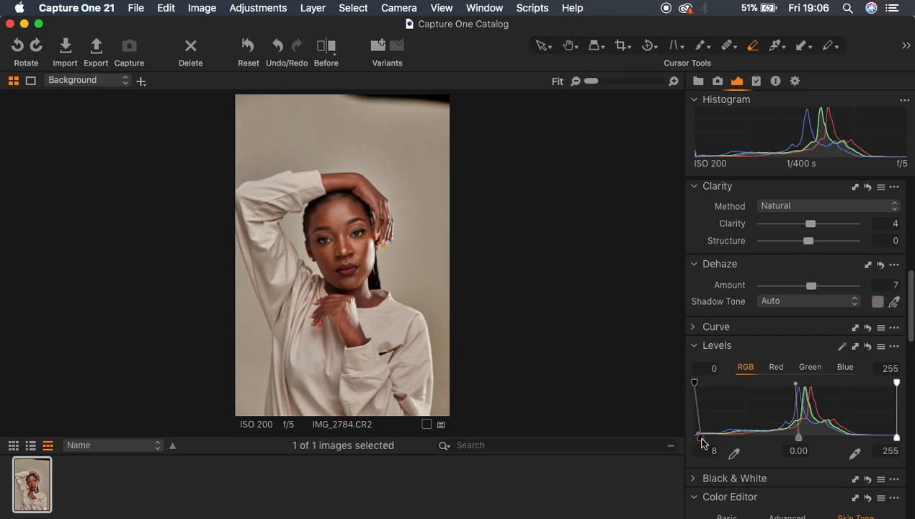
{"action": "left_click_drag", "start_coordinate": [896, 439], "coordinate": [885, 435]}
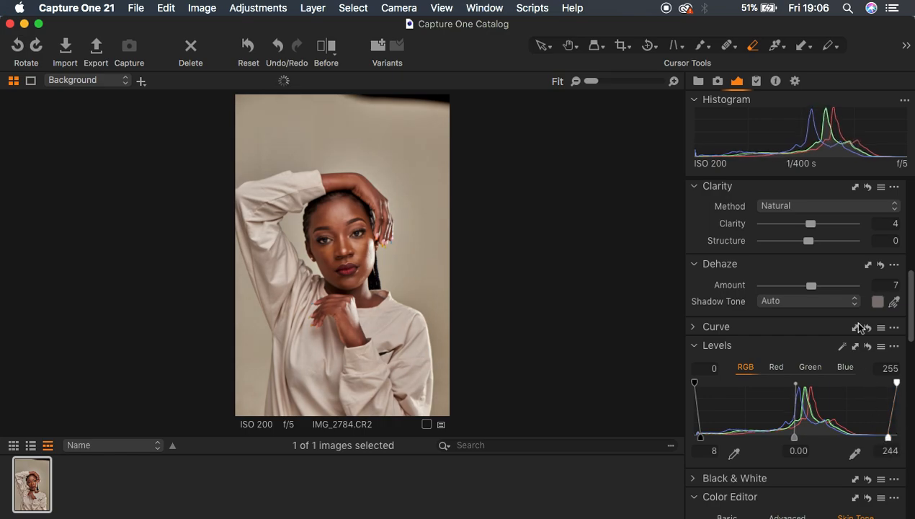
Step: Raise the High Dynamic Range Shadow slightly and set Black to -37
{"action": "scroll", "coordinate": [853, 299], "scroll_direction": "up", "scroll_amount": 3}
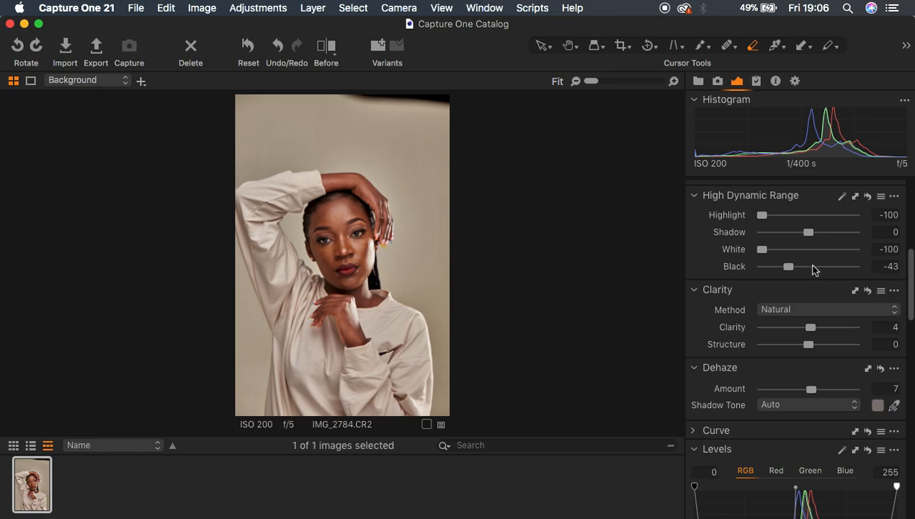
{"action": "left_click_drag", "start_coordinate": [809, 235], "coordinate": [812, 235]}
{"action": "left_click_drag", "start_coordinate": [790, 266], "coordinate": [793, 268]}
Step: Compare the edited portrait with the original using the before/after split view
{"action": "left_click", "coordinate": [324, 47]}
{"action": "left_click_drag", "start_coordinate": [345, 262], "coordinate": [203, 259]}
{"action": "left_click", "coordinate": [326, 46]}
Step: Change the ICC profile in Base Characteristics to Canon EOS-6D ProStandard
{"action": "scroll", "coordinate": [815, 393], "scroll_direction": "down", "scroll_amount": 5}
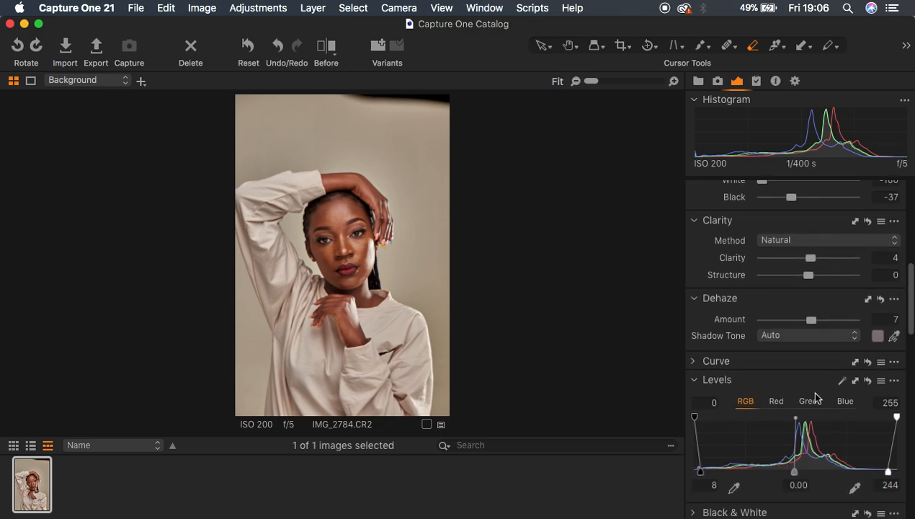
{"action": "scroll", "coordinate": [815, 393], "scroll_direction": "down", "scroll_amount": 15}
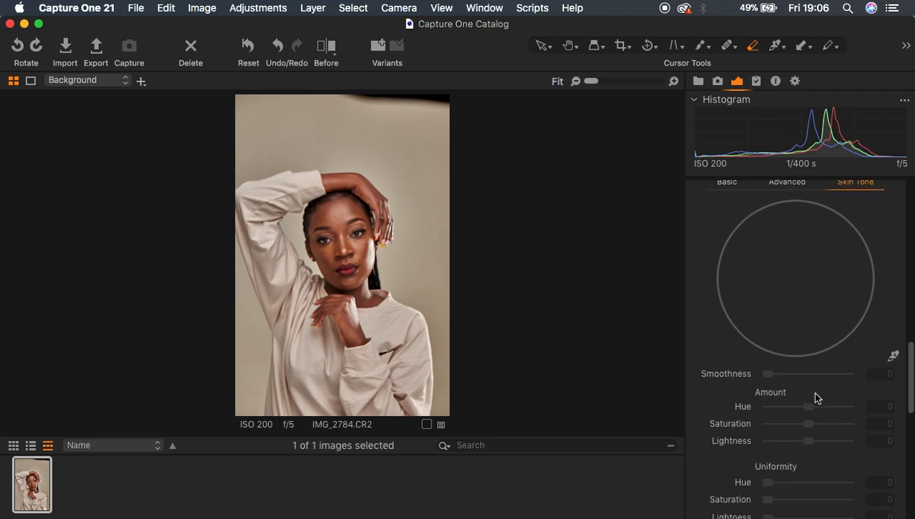
{"action": "scroll", "coordinate": [808, 389], "scroll_direction": "down", "scroll_amount": 2}
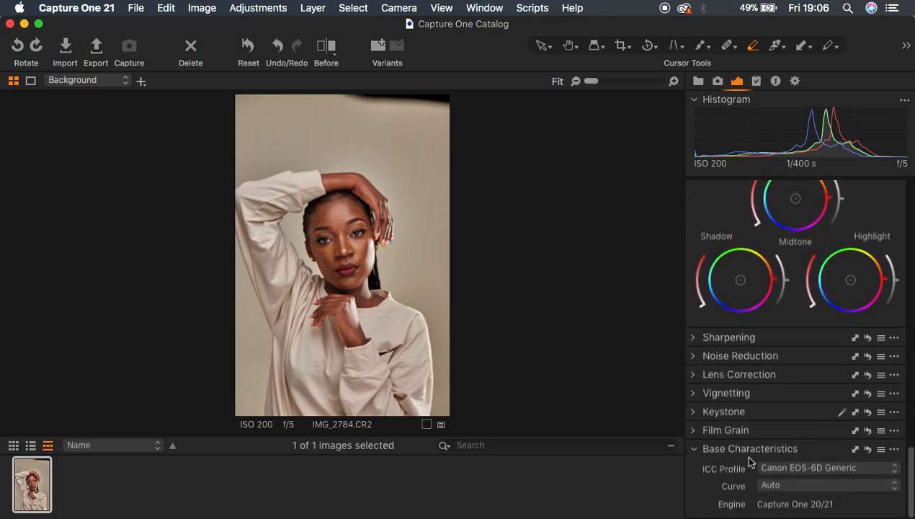
{"action": "left_click", "coordinate": [822, 470]}
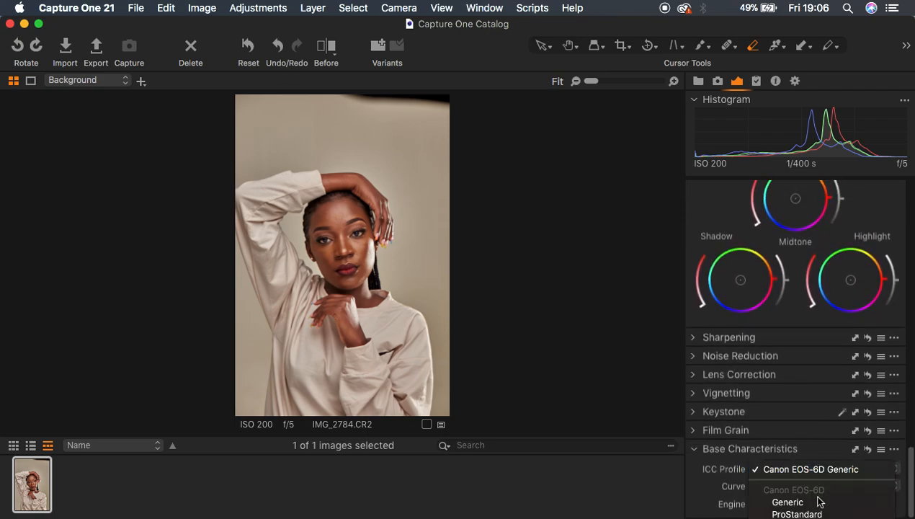
{"action": "left_click", "coordinate": [819, 513]}
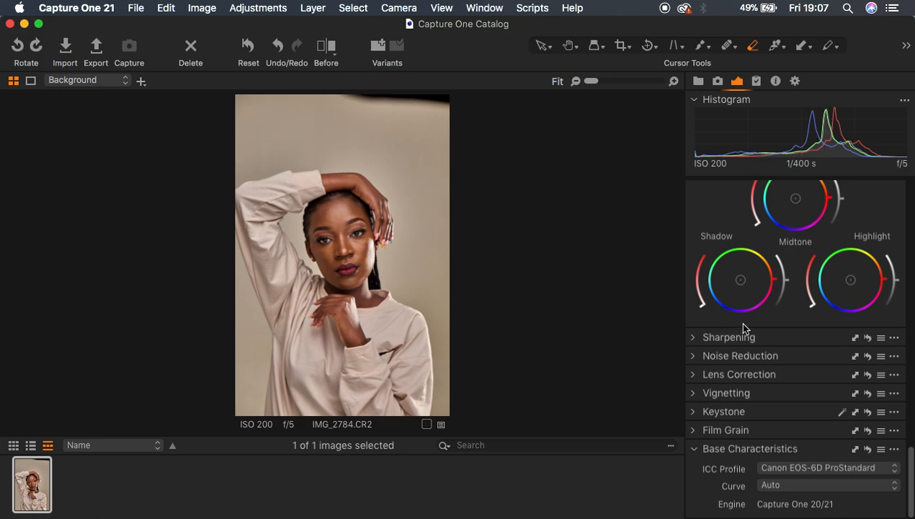
Step: Add a new filled adjustment layer above the Background layer
{"action": "scroll", "coordinate": [847, 286], "scroll_direction": "up", "scroll_amount": 10}
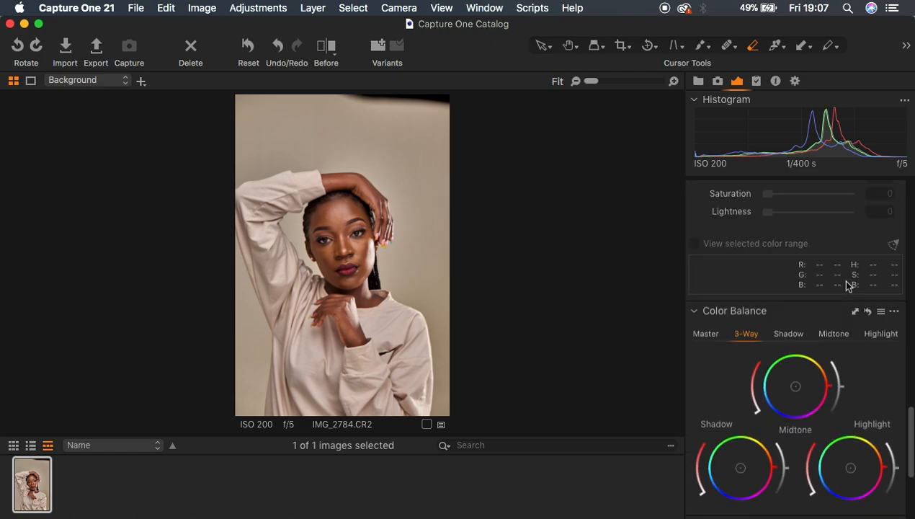
{"action": "scroll", "coordinate": [846, 286], "scroll_direction": "up", "scroll_amount": 10}
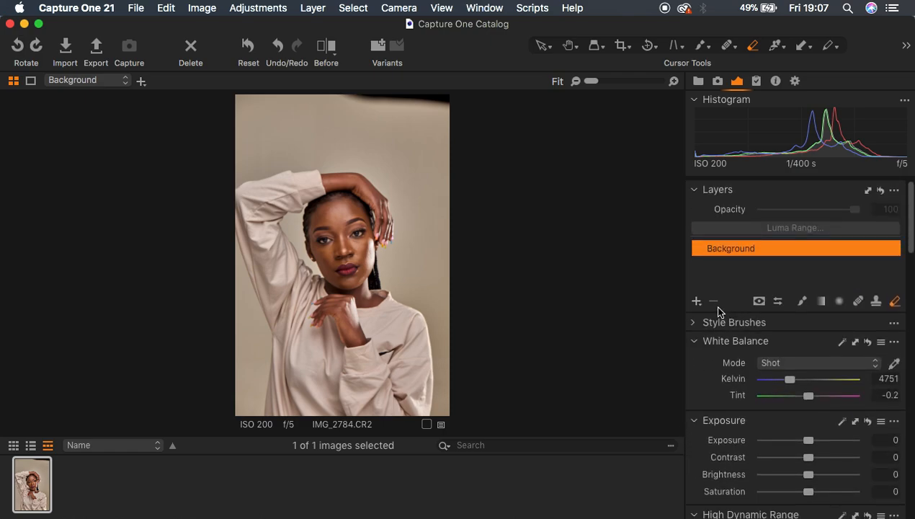
{"action": "left_click", "coordinate": [696, 301]}
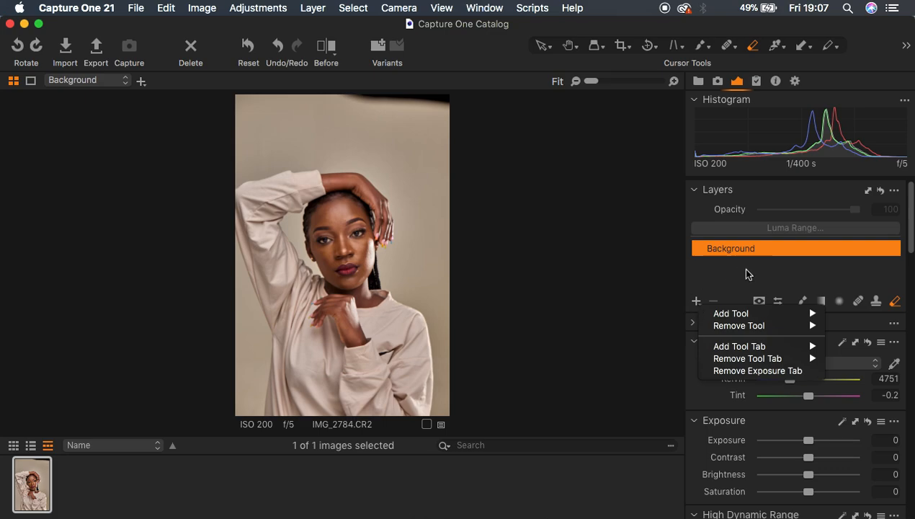
{"action": "left_click", "coordinate": [798, 281]}
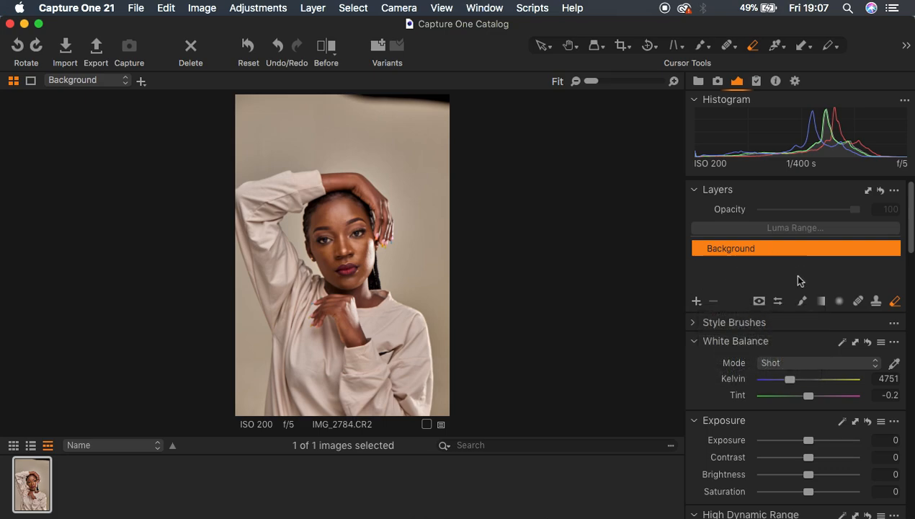
{"action": "left_click", "coordinate": [696, 301]}
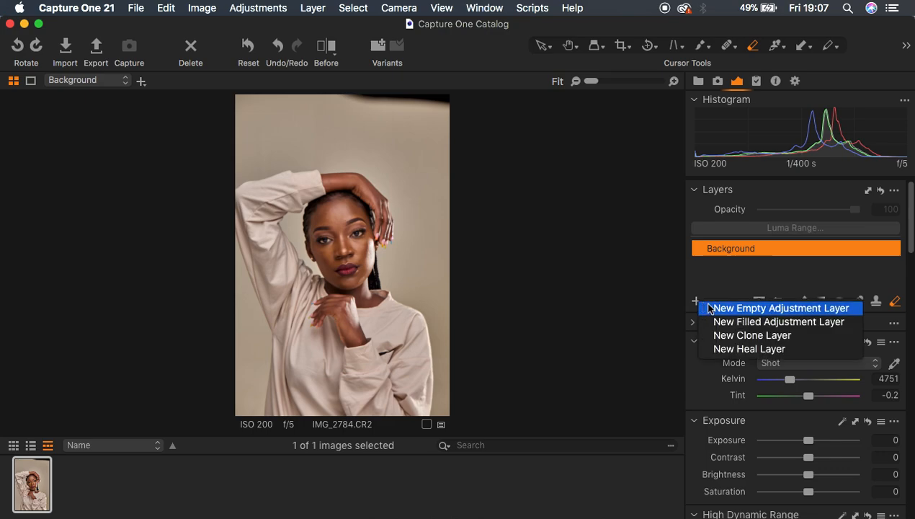
{"action": "left_click", "coordinate": [760, 323]}
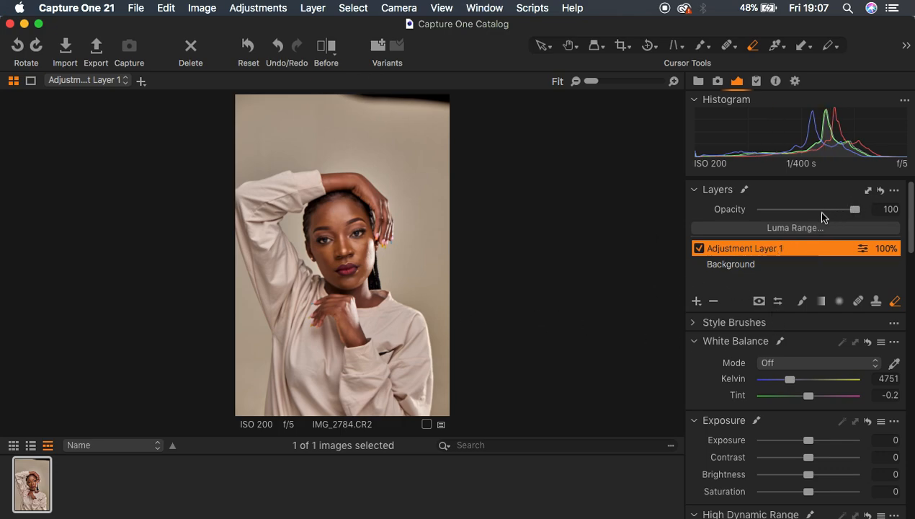
Step: Pick a skin color beside the bridge of the nose for the Color Editor's Skin Tone adjustment
{"action": "left_click_drag", "start_coordinate": [910, 216], "coordinate": [909, 352]}
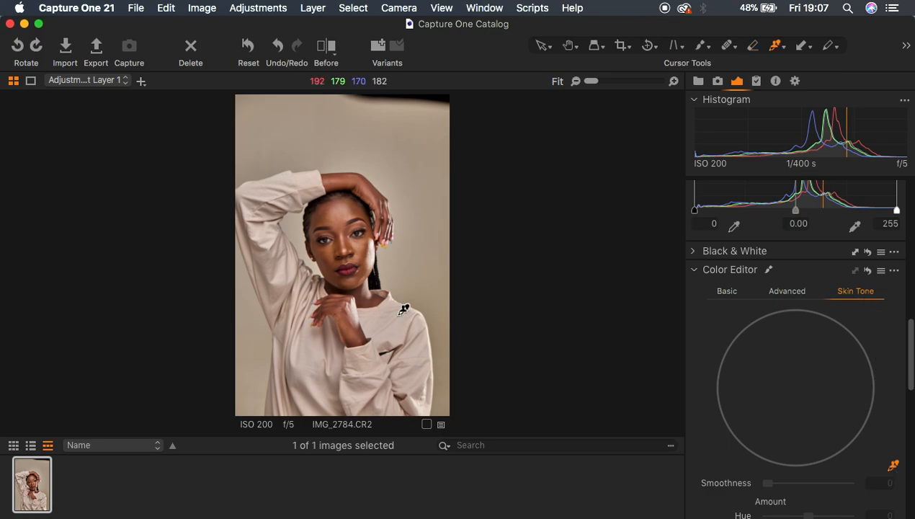
{"action": "key", "text": "super+plus"}
{"action": "key", "text": "super+plus"}
{"action": "key", "text": "super+plus"}
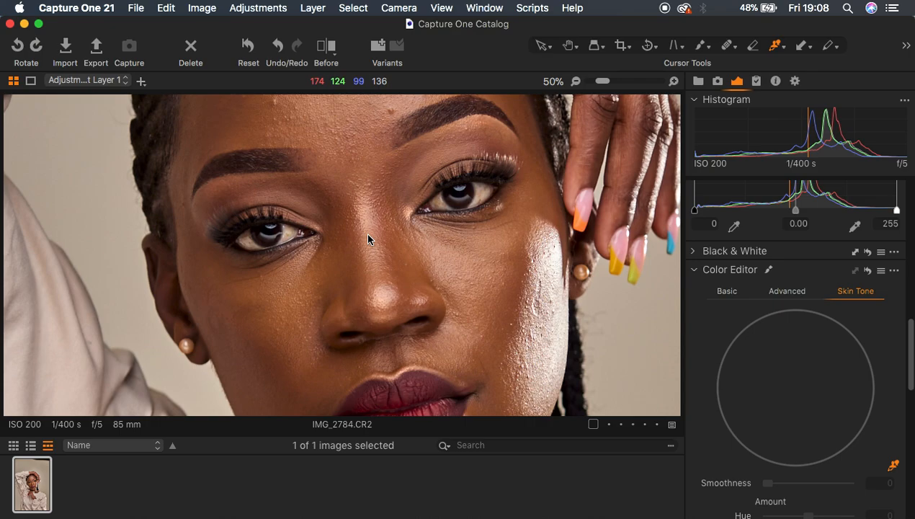
{"action": "left_click", "coordinate": [401, 249]}
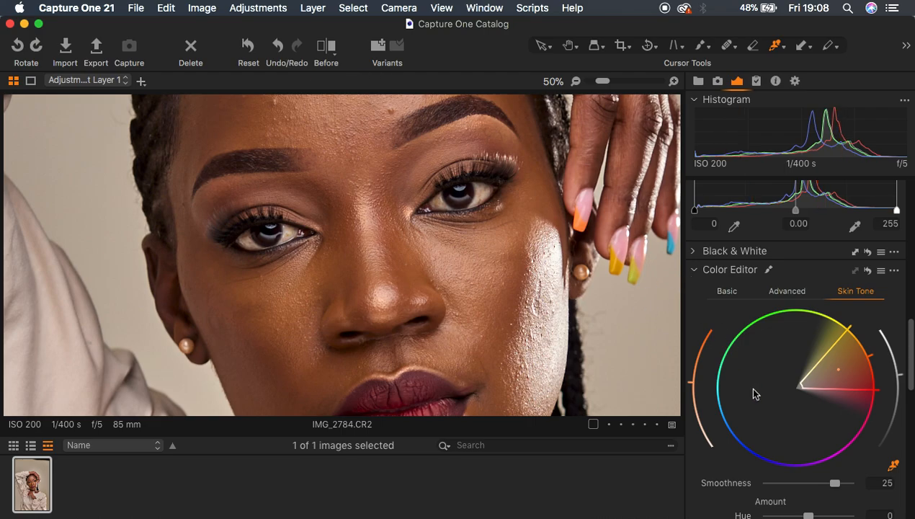
Step: Set the skin tone uniformity to 79.3 for Hue and 11.6 for Saturation
{"action": "key", "text": "super+minus"}
{"action": "key", "text": "super+minus"}
{"action": "key", "text": "super+minus"}
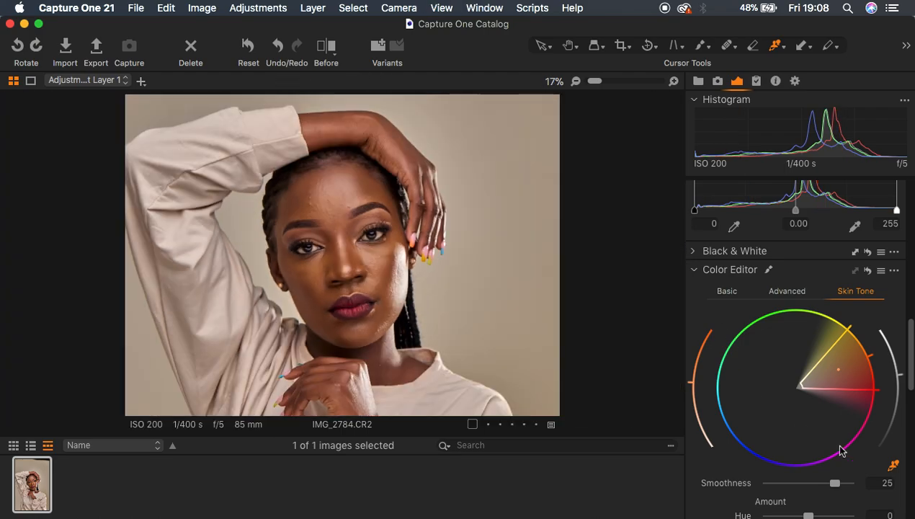
{"action": "scroll", "coordinate": [840, 450], "scroll_direction": "down", "scroll_amount": 5}
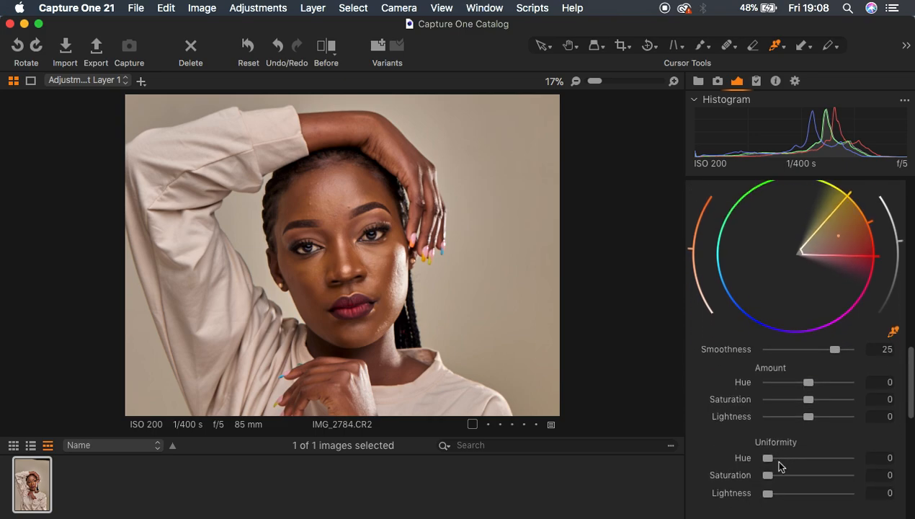
{"action": "left_click_drag", "start_coordinate": [773, 462], "coordinate": [832, 458]}
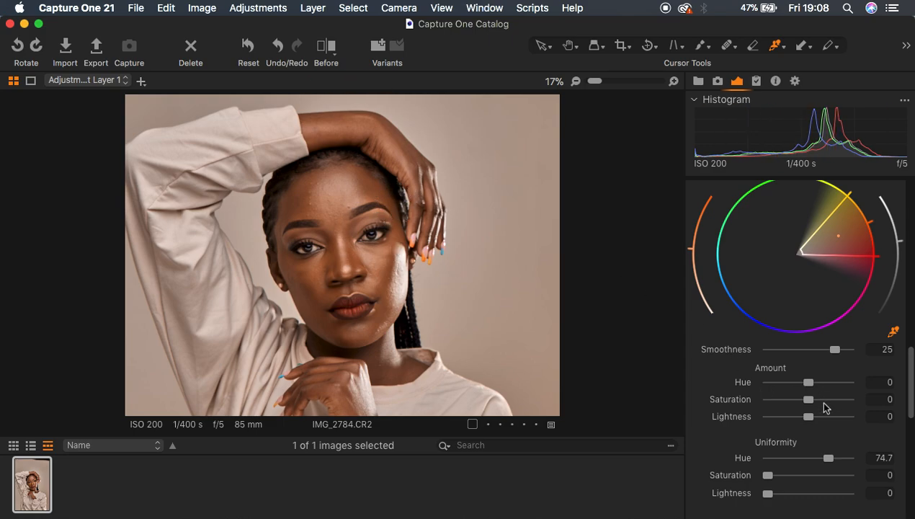
{"action": "left_click_drag", "start_coordinate": [830, 458], "coordinate": [832, 457]}
{"action": "left_click_drag", "start_coordinate": [769, 473], "coordinate": [779, 477]}
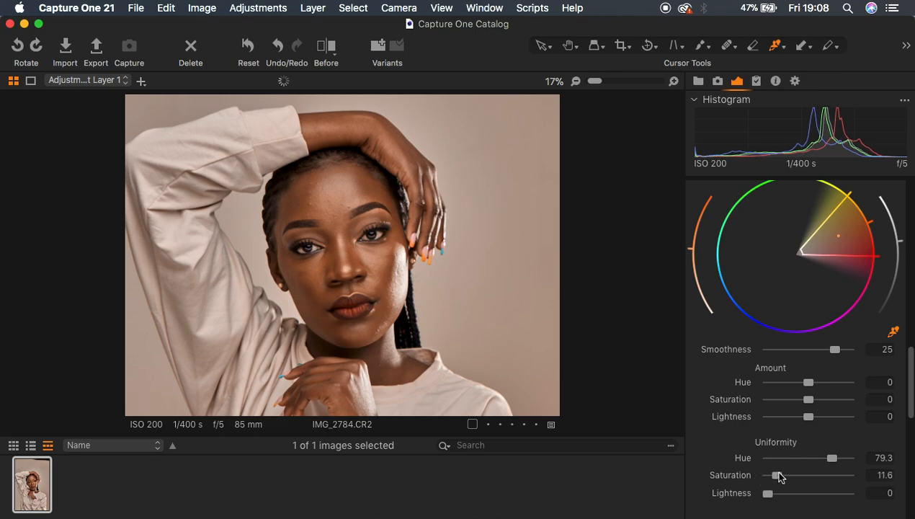
{"action": "key", "text": "super+plus"}
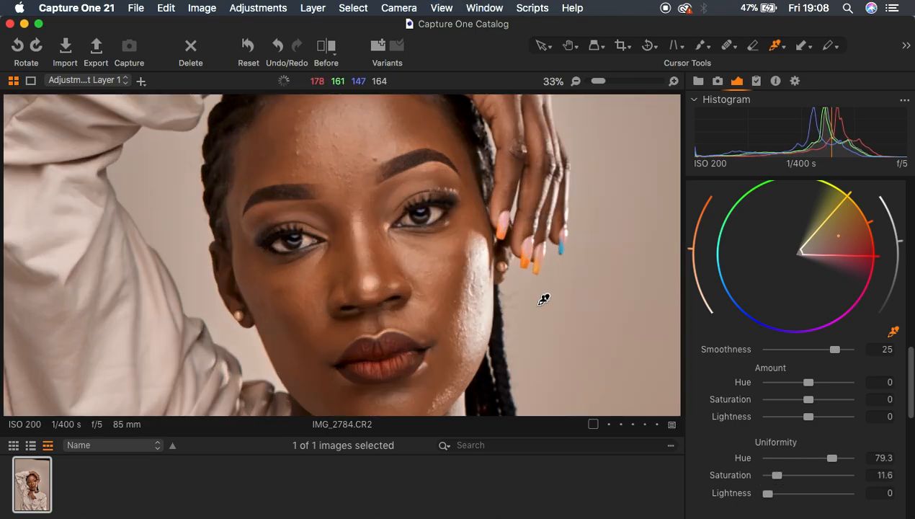
Step: Set the skin tone Amount for Saturation to -2.1 on the adjustment layer
{"action": "key", "text": "super+plus"}
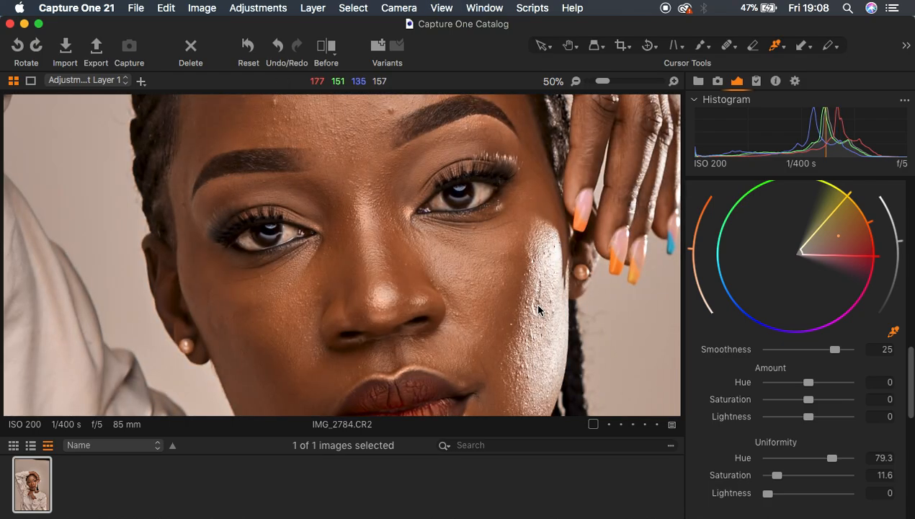
{"action": "key", "text": "super+minus"}
{"action": "key", "text": "super+minus"}
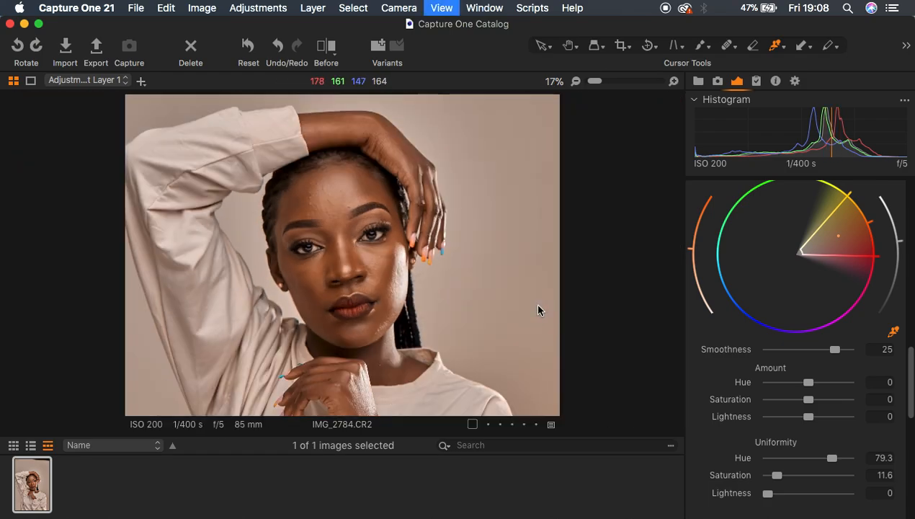
{"action": "key", "text": "super+plus"}
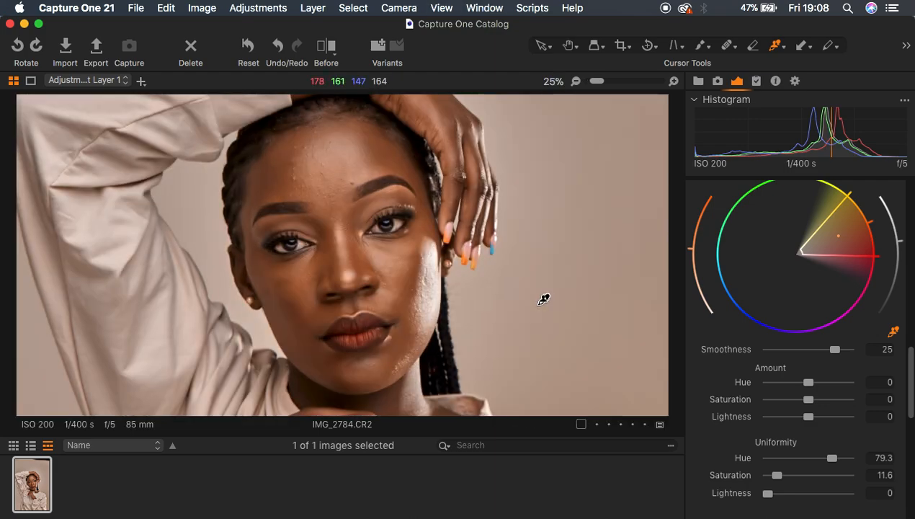
{"action": "key", "text": "super+plus"}
{"action": "key", "text": "super+minus"}
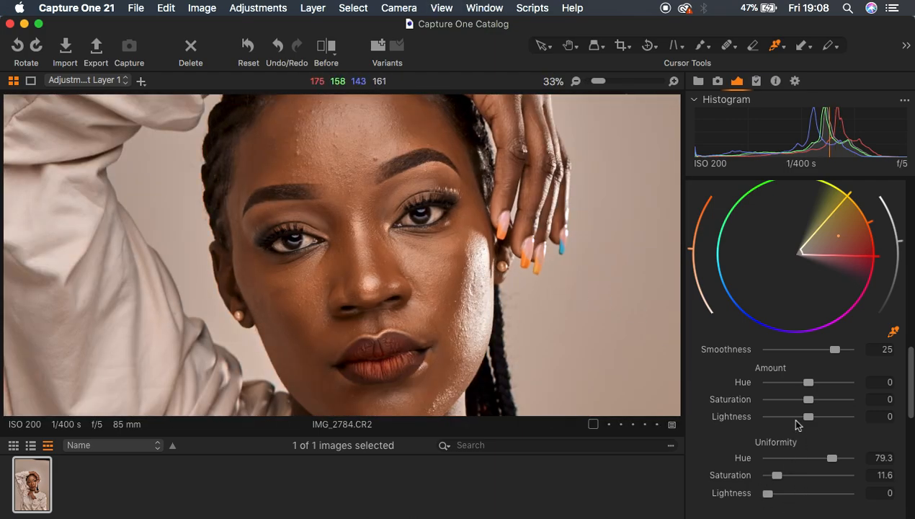
{"action": "left_click_drag", "start_coordinate": [808, 403], "coordinate": [805, 401]}
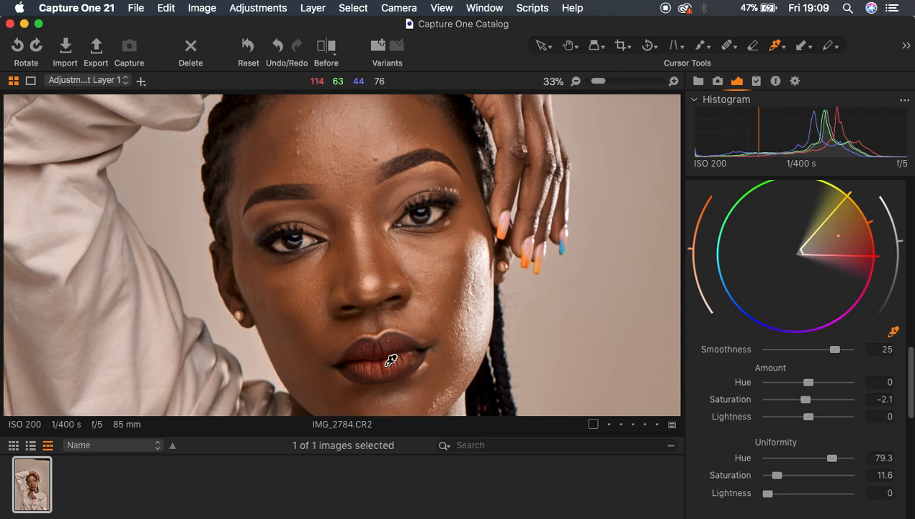
{"action": "key", "text": "super+minus"}
{"action": "key", "text": "super+minus"}
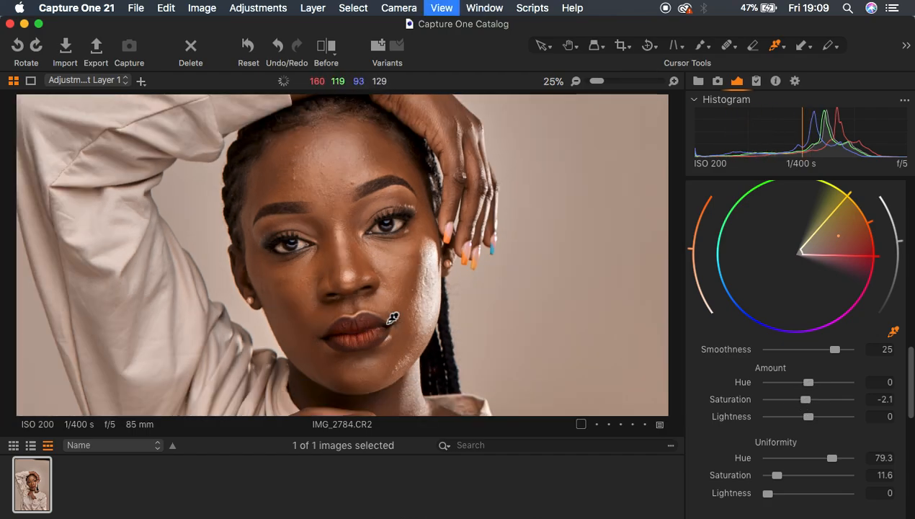
{"action": "key", "text": "super+plus"}
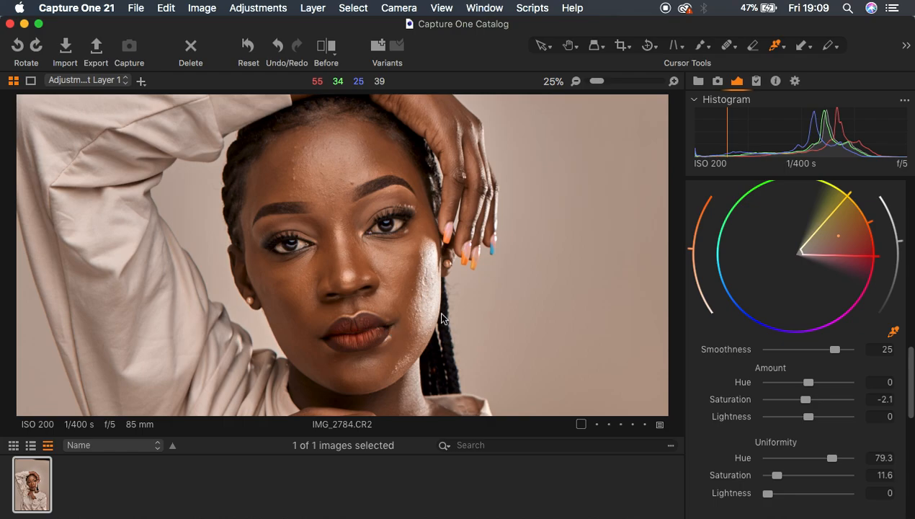
Step: Erase Adjustment Layer 1's mask over the lips to restore their original color
{"action": "scroll", "coordinate": [877, 239], "scroll_direction": "up", "scroll_amount": 15}
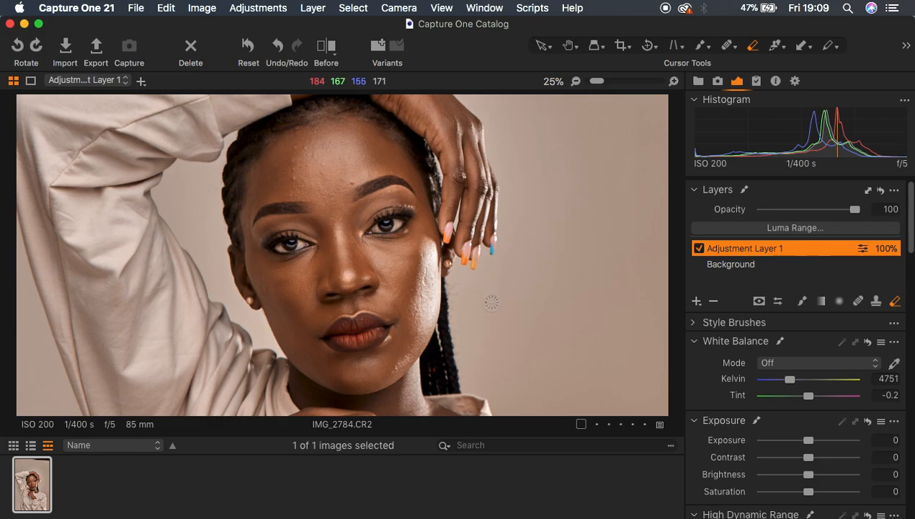
{"action": "key", "text": "super+plus"}
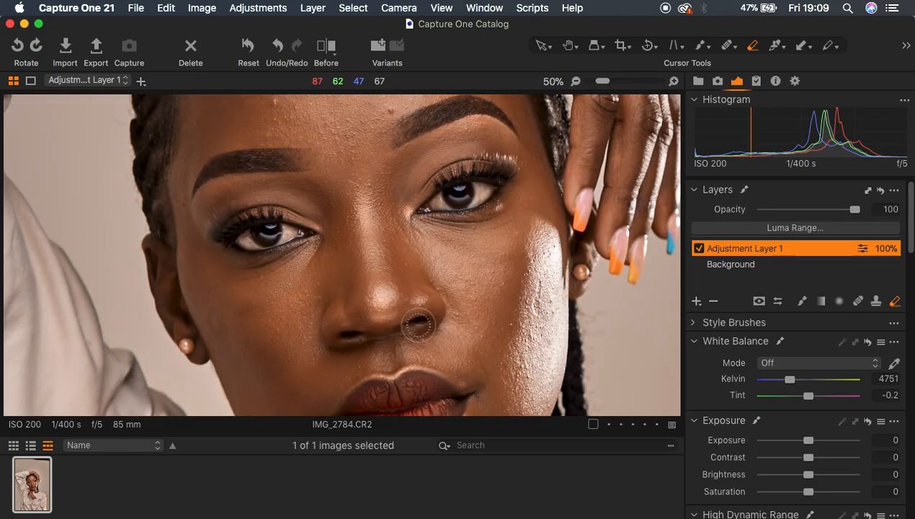
{"action": "key", "text": "super+0"}
{"action": "key", "text": "super+plus"}
{"action": "key", "text": "super+plus"}
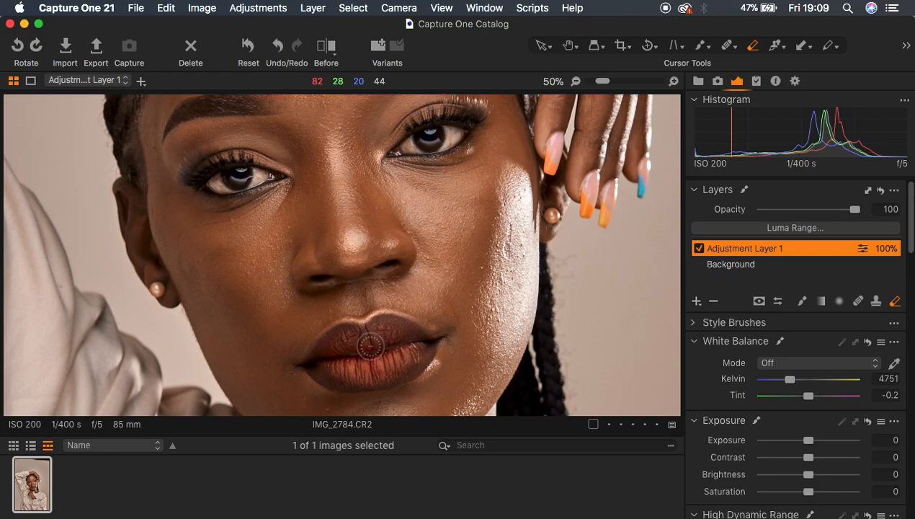
{"action": "mouse_move", "coordinate": [331, 348]}
{"action": "left_mouse_down"}
{"action": "mouse_move", "coordinate": [364, 339]}
{"action": "mouse_move", "coordinate": [329, 359]}
{"action": "mouse_move", "coordinate": [368, 368]}
{"action": "mouse_move", "coordinate": [331, 368]}
{"action": "mouse_move", "coordinate": [367, 371]}
{"action": "mouse_move", "coordinate": [330, 365]}
{"action": "mouse_move", "coordinate": [402, 358]}
{"action": "mouse_move", "coordinate": [354, 352]}
{"action": "mouse_move", "coordinate": [385, 334]}
{"action": "mouse_move", "coordinate": [407, 344]}
{"action": "mouse_move", "coordinate": [380, 355]}
{"action": "mouse_move", "coordinate": [386, 334]}
{"action": "mouse_move", "coordinate": [411, 338]}
{"action": "mouse_move", "coordinate": [409, 357]}
{"action": "mouse_move", "coordinate": [370, 373]}
{"action": "mouse_move", "coordinate": [315, 366]}
{"action": "mouse_move", "coordinate": [349, 387]}
{"action": "mouse_move", "coordinate": [329, 378]}
{"action": "mouse_move", "coordinate": [363, 381]}
{"action": "mouse_move", "coordinate": [423, 346]}
{"action": "mouse_move", "coordinate": [412, 358]}
{"action": "mouse_move", "coordinate": [422, 344]}
{"action": "mouse_move", "coordinate": [397, 329]}
{"action": "mouse_move", "coordinate": [405, 331]}
{"action": "mouse_move", "coordinate": [340, 334]}
{"action": "mouse_move", "coordinate": [319, 366]}
{"action": "mouse_move", "coordinate": [407, 349]}
{"action": "mouse_move", "coordinate": [400, 332]}
{"action": "mouse_move", "coordinate": [414, 350]}
{"action": "mouse_move", "coordinate": [396, 367]}
{"action": "mouse_move", "coordinate": [325, 367]}
{"action": "mouse_move", "coordinate": [372, 377]}
{"action": "mouse_move", "coordinate": [424, 352]}
{"action": "mouse_move", "coordinate": [407, 371]}
{"action": "mouse_move", "coordinate": [373, 378]}
{"action": "mouse_move", "coordinate": [408, 357]}
{"action": "mouse_move", "coordinate": [416, 337]}
{"action": "mouse_move", "coordinate": [353, 338]}
{"action": "mouse_move", "coordinate": [327, 352]}
{"action": "mouse_move", "coordinate": [324, 367]}
{"action": "mouse_move", "coordinate": [376, 366]}
{"action": "mouse_move", "coordinate": [405, 343]}
{"action": "mouse_move", "coordinate": [385, 328]}
{"action": "mouse_move", "coordinate": [399, 321]}
{"action": "mouse_move", "coordinate": [396, 353]}
{"action": "left_mouse_up"}
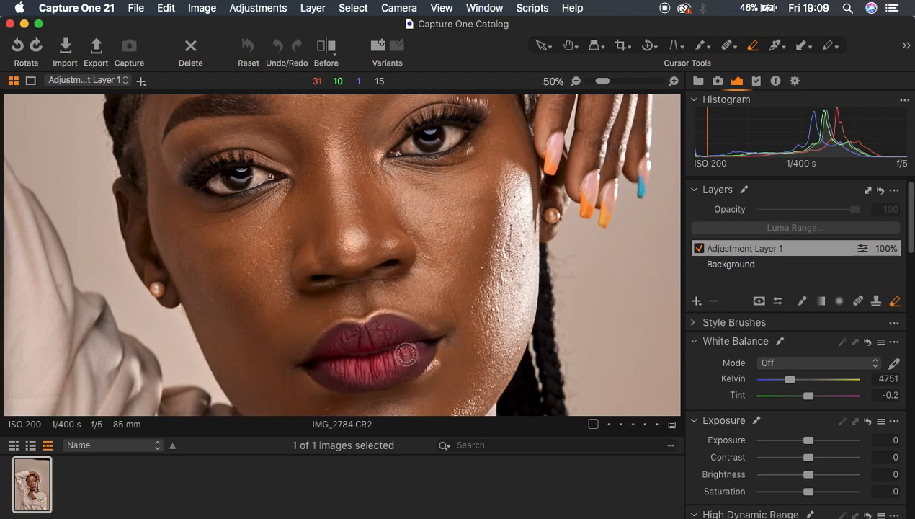
Step: Erase the adjustment layer's mask over both eyelids to restore the eyeshadow color
{"action": "left_click_drag", "start_coordinate": [474, 231], "coordinate": [474, 302]}
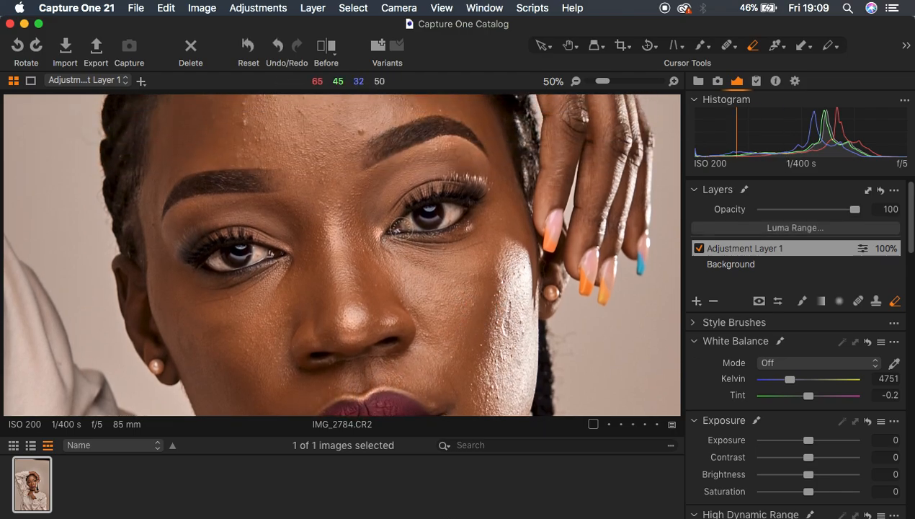
{"action": "mouse_move", "coordinate": [386, 222]}
{"action": "left_mouse_down"}
{"action": "mouse_move", "coordinate": [428, 181]}
{"action": "mouse_move", "coordinate": [471, 176]}
{"action": "mouse_move", "coordinate": [384, 195]}
{"action": "mouse_move", "coordinate": [443, 168]}
{"action": "mouse_move", "coordinate": [457, 170]}
{"action": "mouse_move", "coordinate": [386, 209]}
{"action": "mouse_move", "coordinate": [454, 167]}
{"action": "mouse_move", "coordinate": [479, 173]}
{"action": "mouse_move", "coordinate": [448, 166]}
{"action": "mouse_move", "coordinate": [397, 193]}
{"action": "mouse_move", "coordinate": [385, 214]}
{"action": "mouse_move", "coordinate": [397, 197]}
{"action": "mouse_move", "coordinate": [461, 176]}
{"action": "left_mouse_up"}
{"action": "mouse_move", "coordinate": [186, 232]}
{"action": "left_mouse_down"}
{"action": "mouse_move", "coordinate": [229, 218]}
{"action": "mouse_move", "coordinate": [276, 220]}
{"action": "mouse_move", "coordinate": [216, 219]}
{"action": "mouse_move", "coordinate": [280, 236]}
{"action": "mouse_move", "coordinate": [198, 232]}
{"action": "mouse_move", "coordinate": [247, 224]}
{"action": "mouse_move", "coordinate": [271, 232]}
{"action": "mouse_move", "coordinate": [211, 224]}
{"action": "mouse_move", "coordinate": [286, 239]}
{"action": "mouse_move", "coordinate": [236, 217]}
{"action": "mouse_move", "coordinate": [175, 240]}
{"action": "mouse_move", "coordinate": [257, 215]}
{"action": "left_mouse_up"}
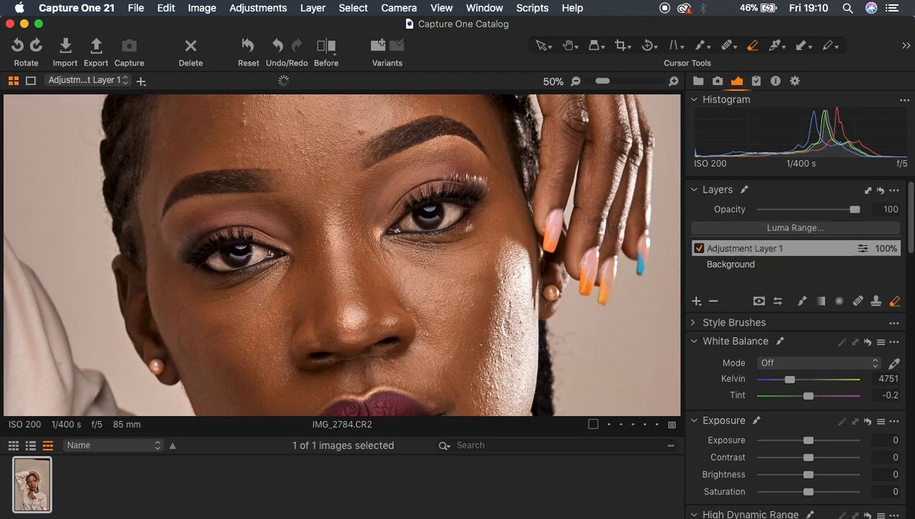
Step: Send the portrait to Adobe Photoshop 2020 as an uncompressed 16-bit TIFF with the Adobe RGB (1998) profile at 300 px/in
{"action": "key", "text": "super+minus"}
{"action": "key", "text": "super+minus"}
{"action": "key", "text": "super+minus"}
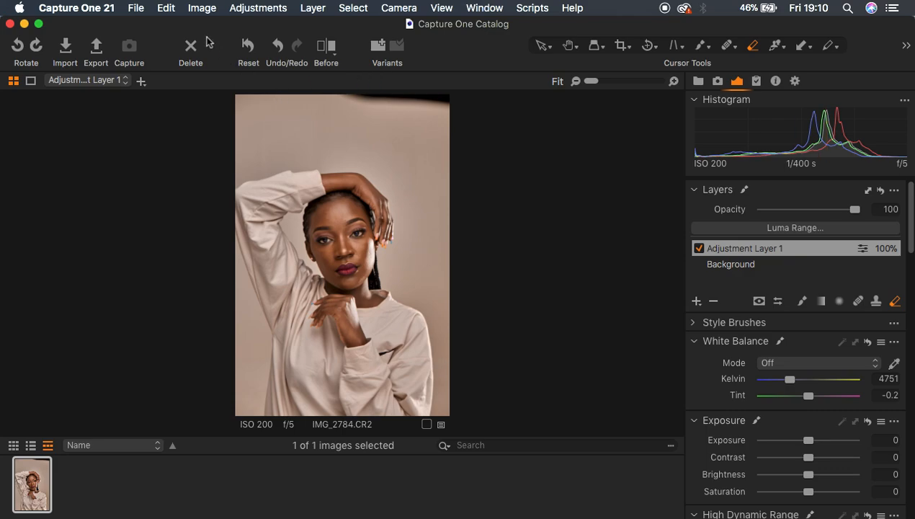
{"action": "left_click", "coordinate": [202, 8]}
{"action": "mouse_move", "coordinate": [290, 153]}
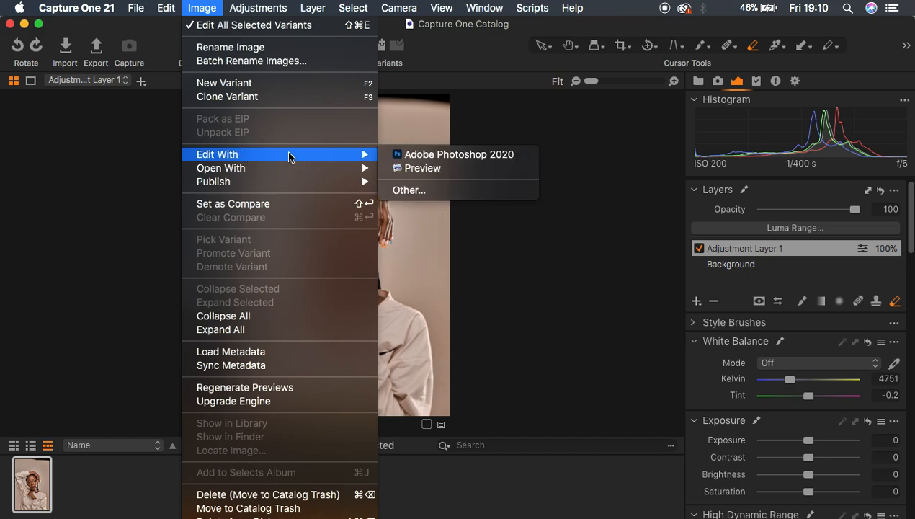
{"action": "left_click", "coordinate": [447, 159]}
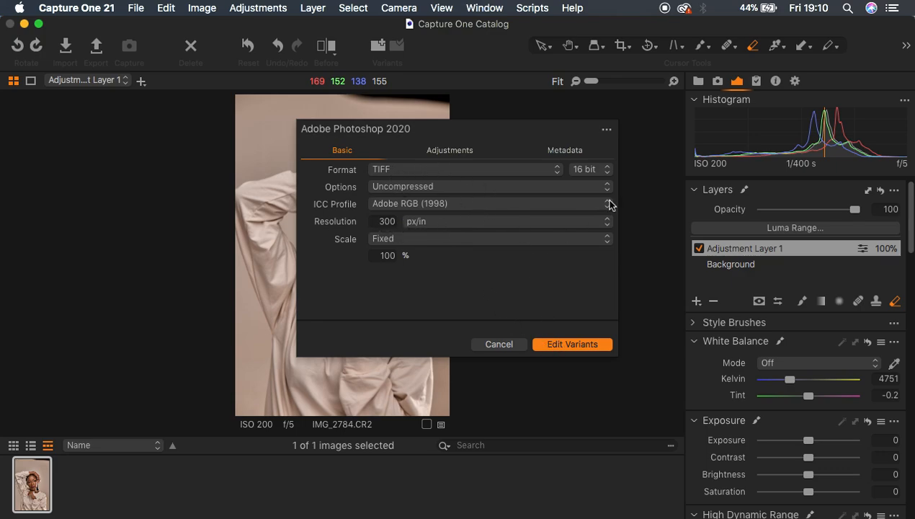
{"action": "left_click", "coordinate": [569, 344]}
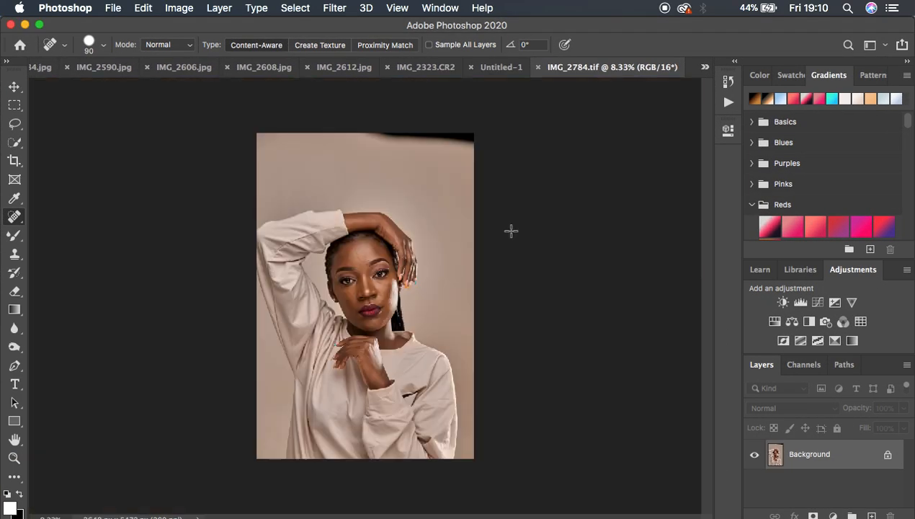
Step: Examine the portrait's face up close and check the full composition
{"action": "key", "text": "super+plus"}
{"action": "key", "text": "super+plus"}
{"action": "key", "text": "super+plus"}
{"action": "key", "text": "super+plus"}
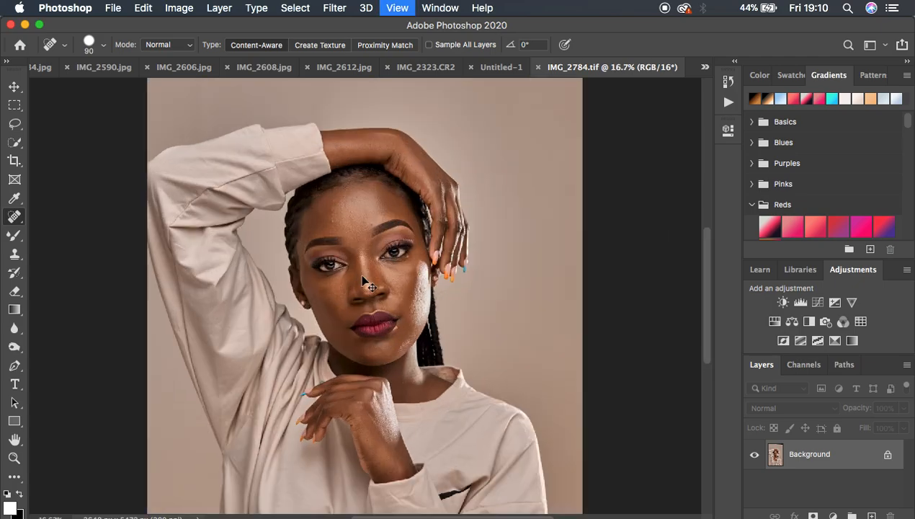
{"action": "key", "text": "super+plus"}
{"action": "key", "text": "super+minus"}
{"action": "key", "text": "super+minus"}
{"action": "key", "text": "super+minus"}
{"action": "key", "text": "super+minus"}
{"action": "key", "text": "super+minus"}
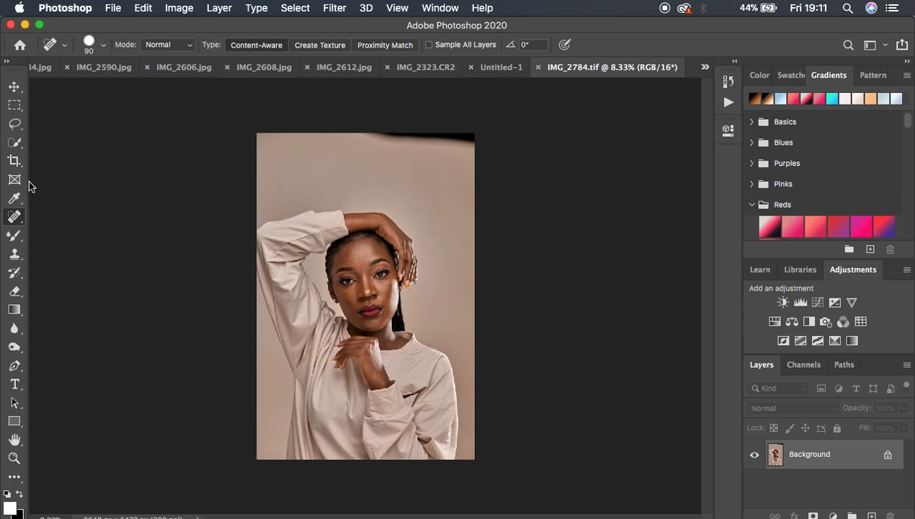
Step: Crop the portrait at a 4:5 ratio, framing the woman's upper body and excluding the dark edge of the backdrop
{"action": "left_click", "coordinate": [15, 160]}
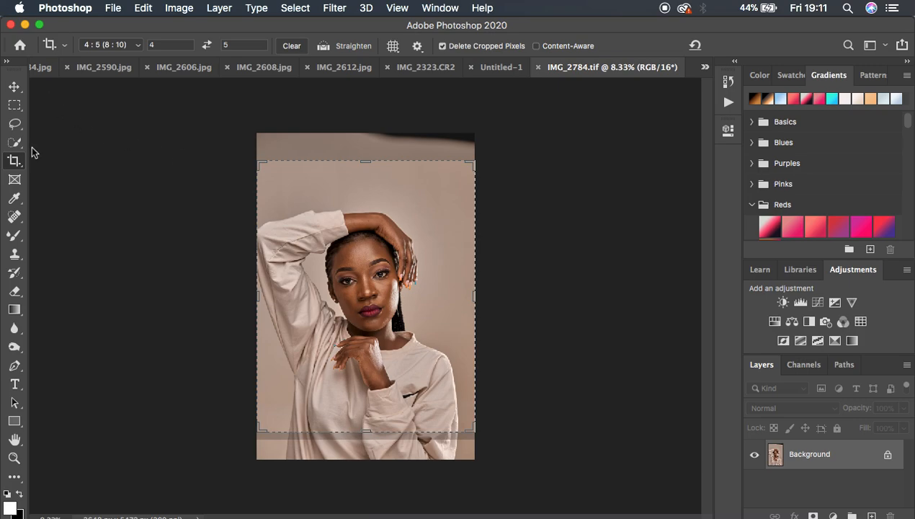
{"action": "left_click", "coordinate": [121, 45]}
{"action": "left_click", "coordinate": [103, 45]}
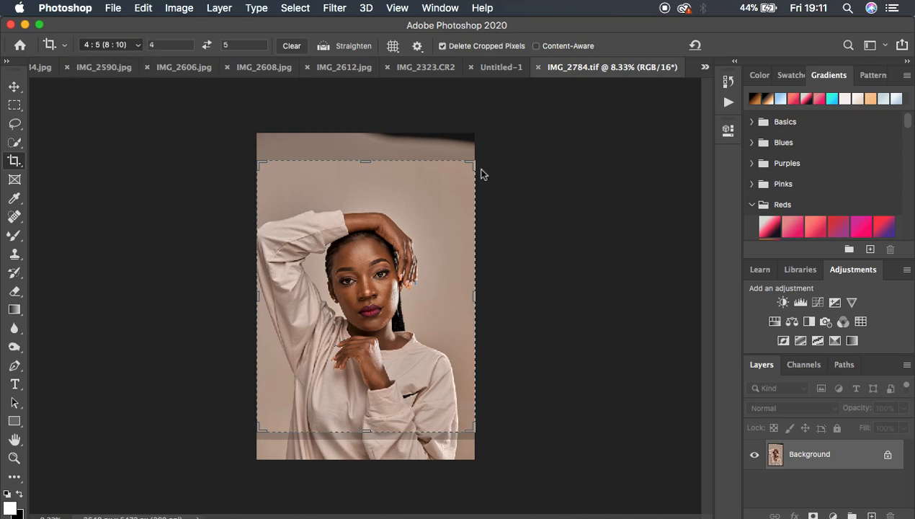
{"action": "left_click", "coordinate": [472, 163]}
{"action": "left_click_drag", "start_coordinate": [472, 162], "coordinate": [459, 178]}
{"action": "left_click_drag", "start_coordinate": [378, 314], "coordinate": [379, 331]}
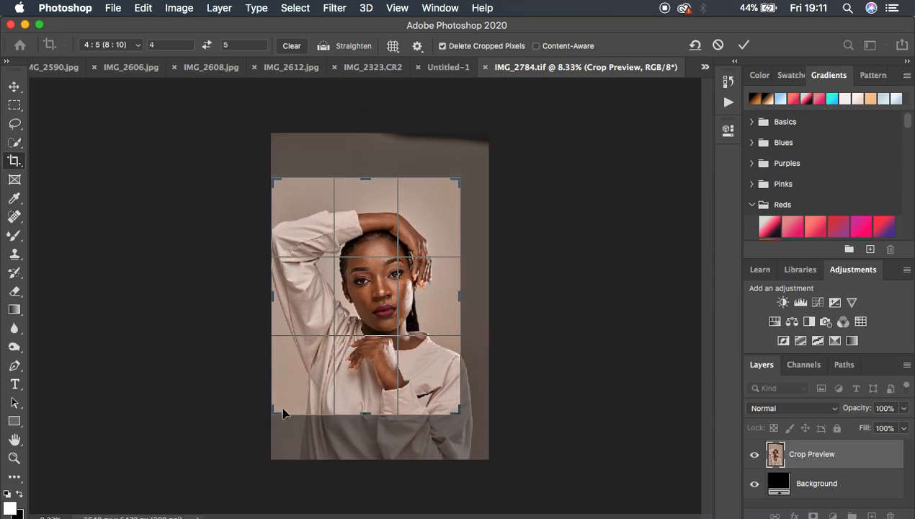
{"action": "left_click_drag", "start_coordinate": [275, 413], "coordinate": [283, 408]}
{"action": "mouse_move", "coordinate": [364, 281]}
{"action": "left_mouse_down"}
{"action": "mouse_move", "coordinate": [368, 269]}
{"action": "mouse_move", "coordinate": [371, 281]}
{"action": "left_mouse_up"}
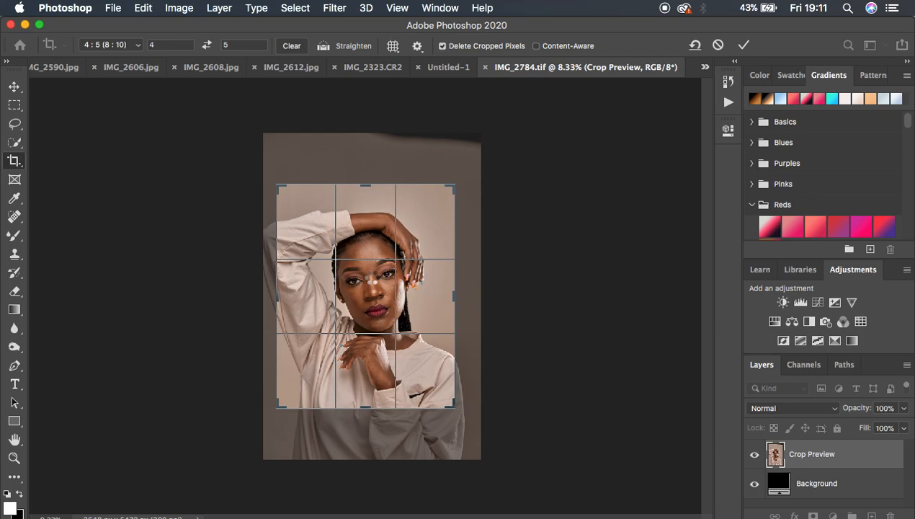
{"action": "key", "text": "Return"}
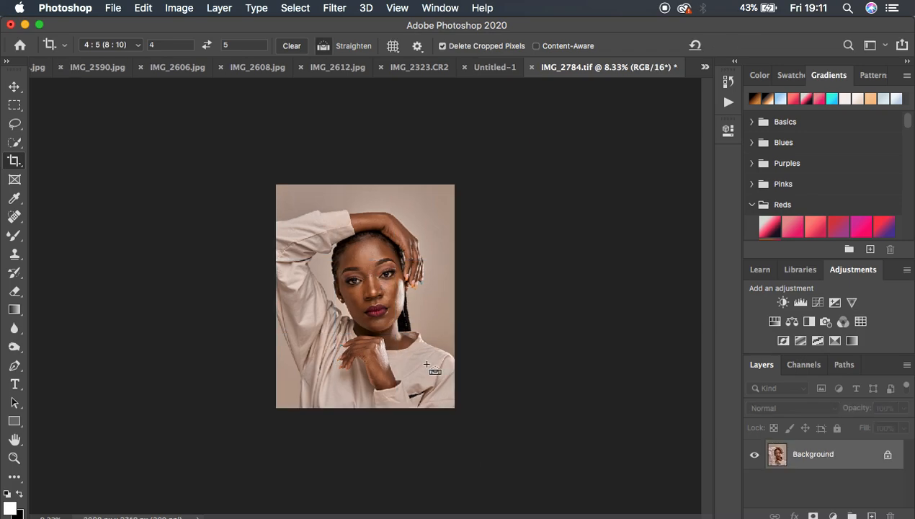
Step: Examine the skin in the cropped portrait at closer magnifications
{"action": "key", "text": "super+plus"}
{"action": "key", "text": "super+minus"}
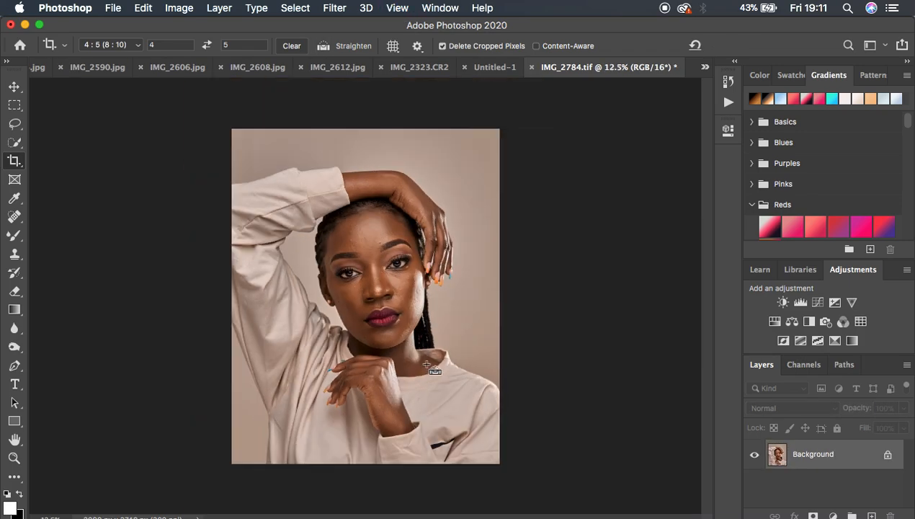
{"action": "key", "text": "super+plus"}
{"action": "key", "text": "super+plus"}
{"action": "key", "text": "super+plus"}
{"action": "key", "text": "super+minus"}
{"action": "key", "text": "super+minus"}
{"action": "key", "text": "super+minus"}
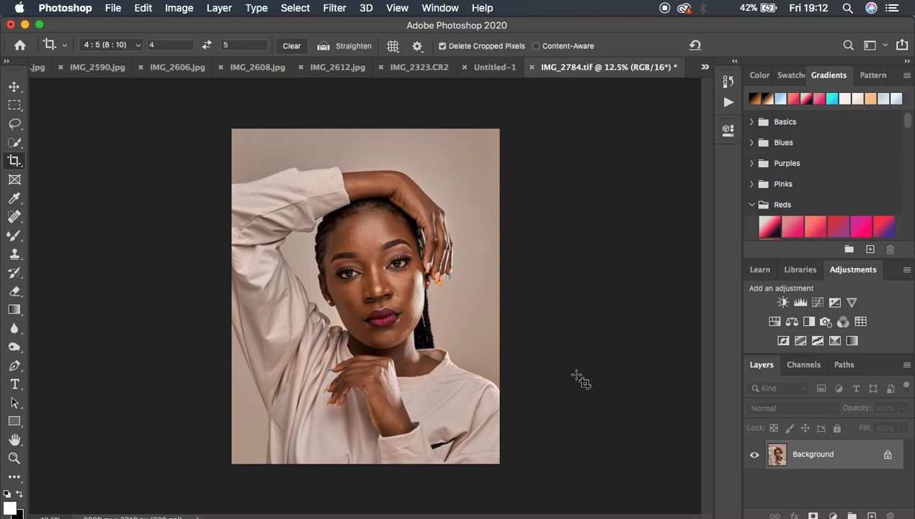
Step: Duplicate the Background layer twice and rename the lower copy as low freq
{"action": "key", "text": "super+j"}
{"action": "key", "text": "super+j"}
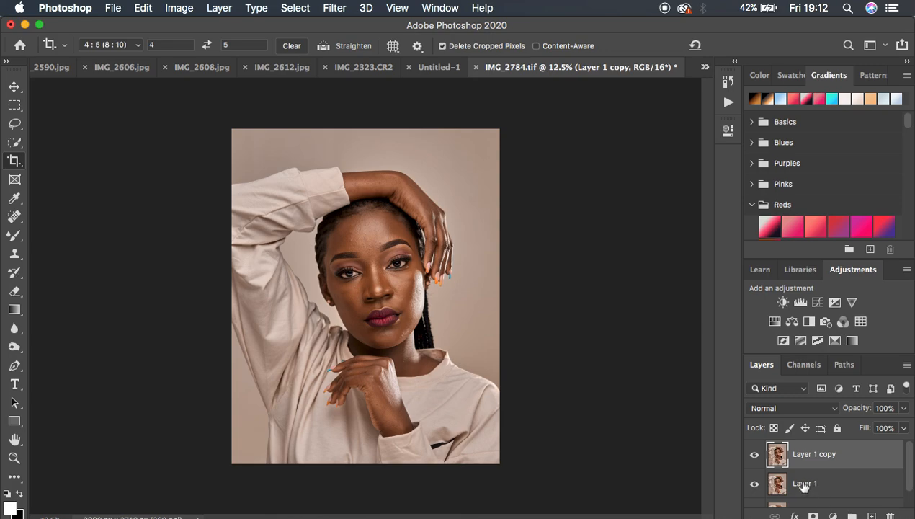
{"action": "left_click", "coordinate": [803, 487]}
{"action": "double_click", "coordinate": [805, 484]}
{"action": "type", "text": "low fr"}
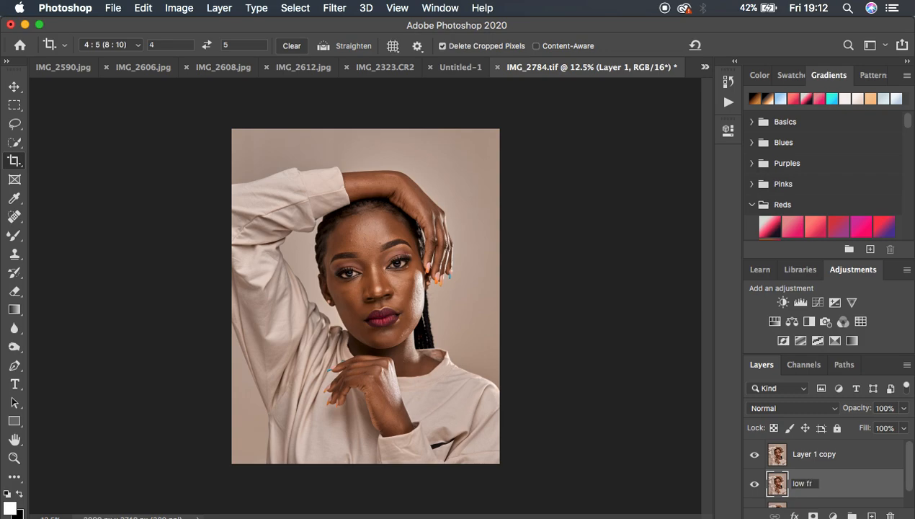
{"action": "type", "text": "eq"}
{"action": "key", "text": "Return"}
Step: Rename the upper duplicate layer as high freq
{"action": "double_click", "coordinate": [807, 455]}
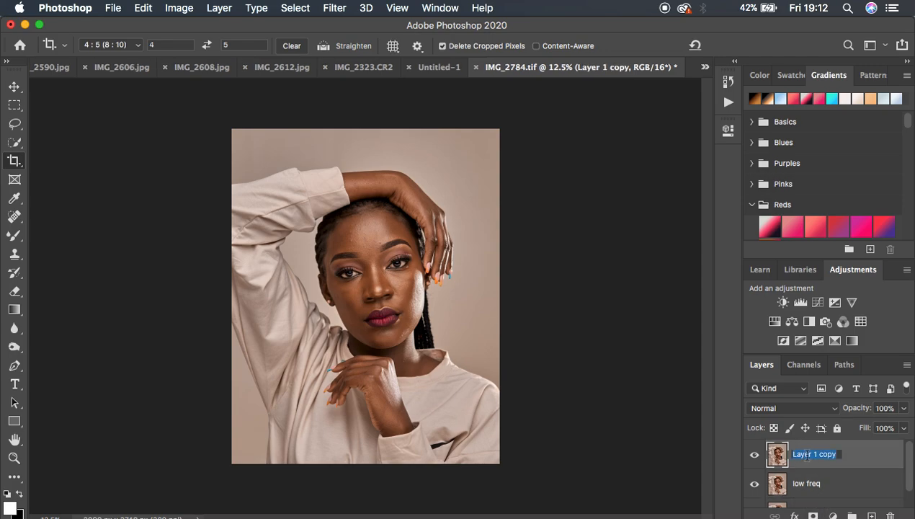
{"action": "type", "text": "high freq"}
{"action": "key", "text": "Return"}
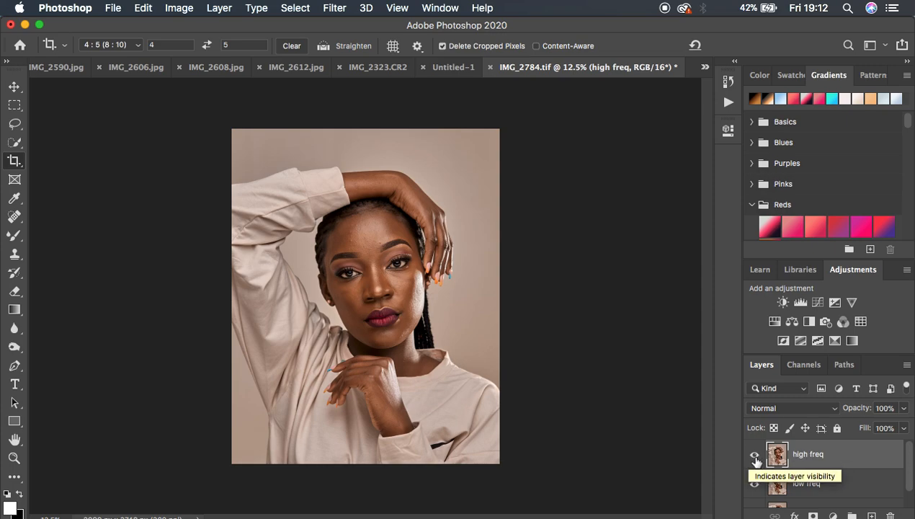
Step: Hide the high freq layer and start a Gaussian Blur on the low freq layer
{"action": "left_click", "coordinate": [754, 455]}
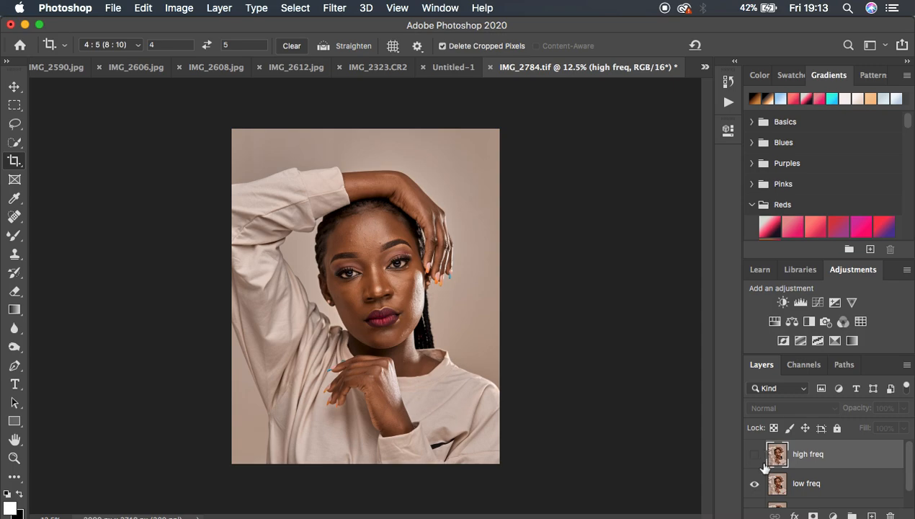
{"action": "left_click", "coordinate": [844, 485]}
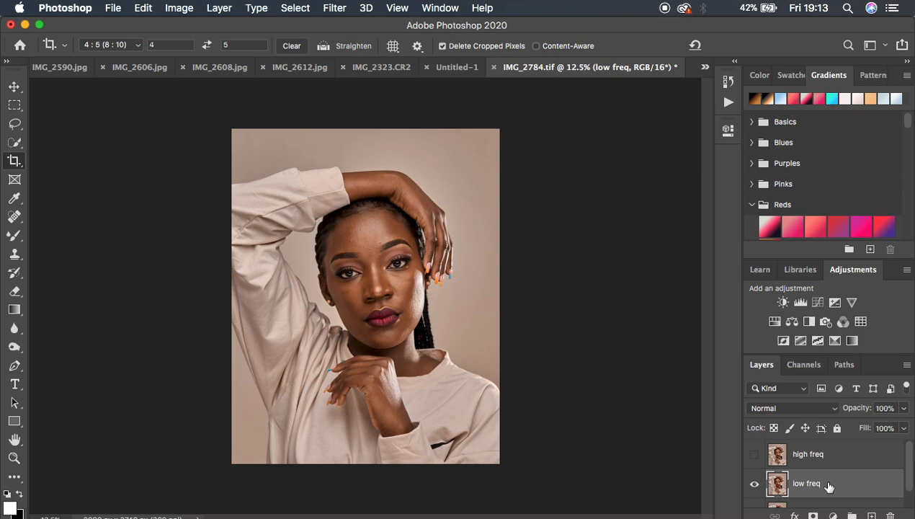
{"action": "left_click", "coordinate": [335, 8]}
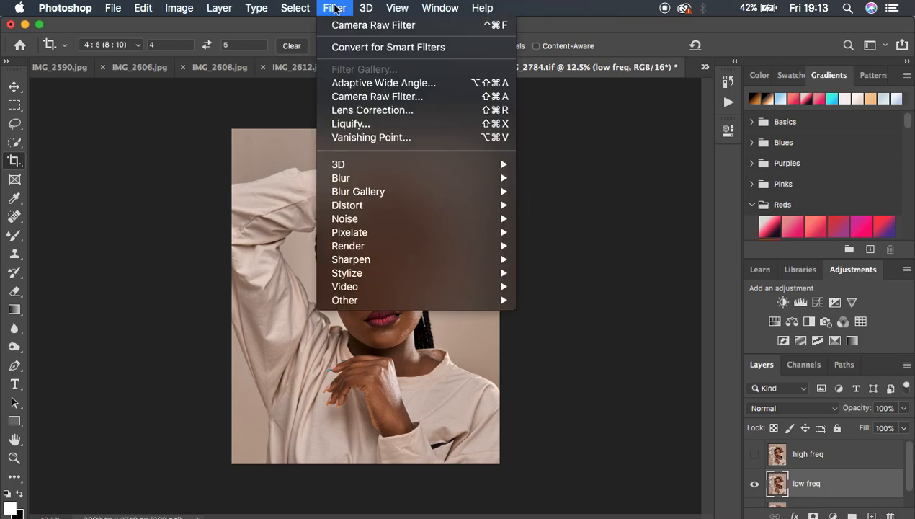
{"action": "mouse_move", "coordinate": [380, 180]}
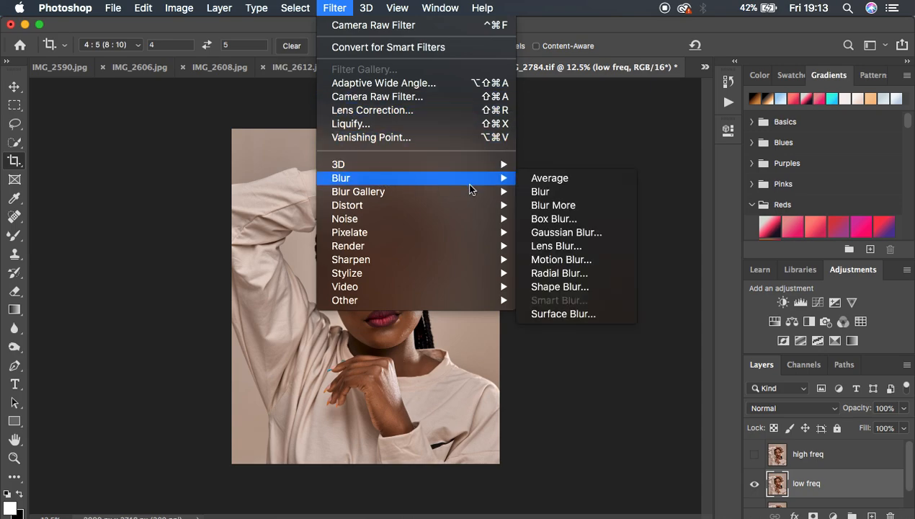
{"action": "left_click", "coordinate": [572, 233]}
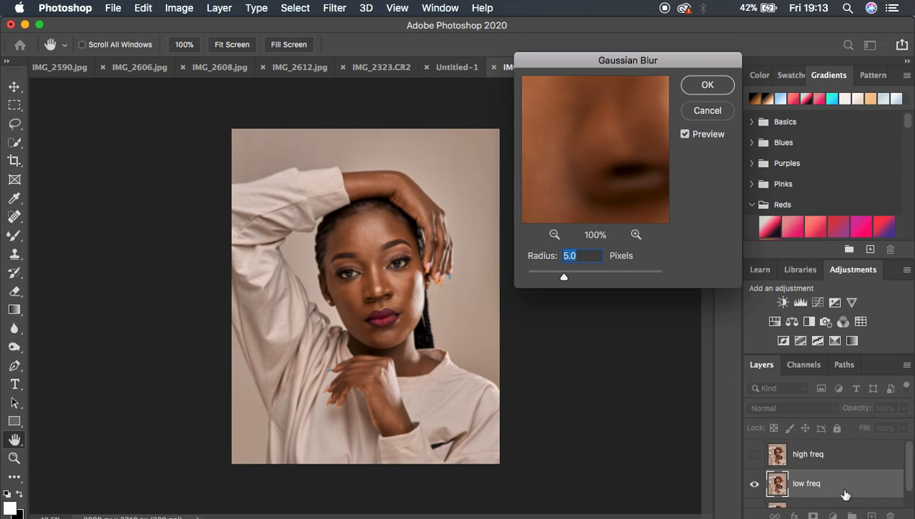
Step: Lower the blur radius to 0.1 pixels and examine the forehead's skin texture in the filter preview at 33%
{"action": "left_click_drag", "start_coordinate": [564, 277], "coordinate": [507, 277]}
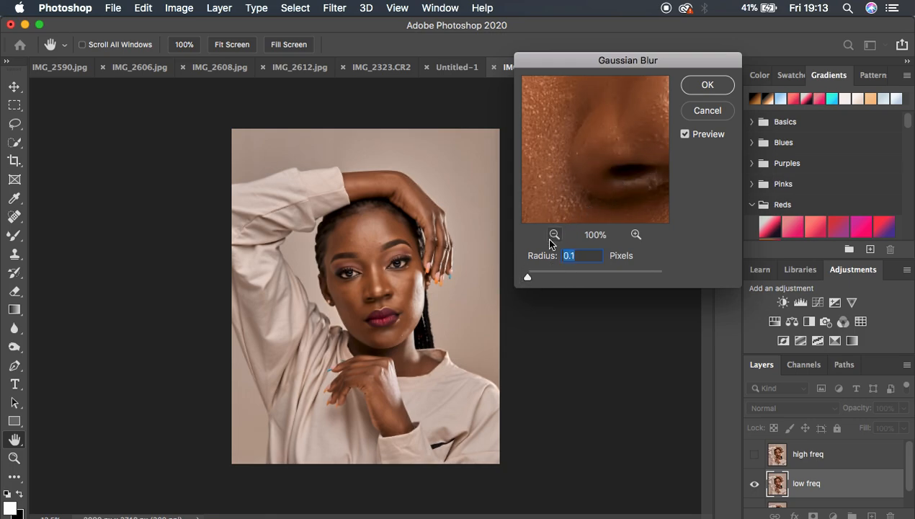
{"action": "left_click", "coordinate": [374, 241]}
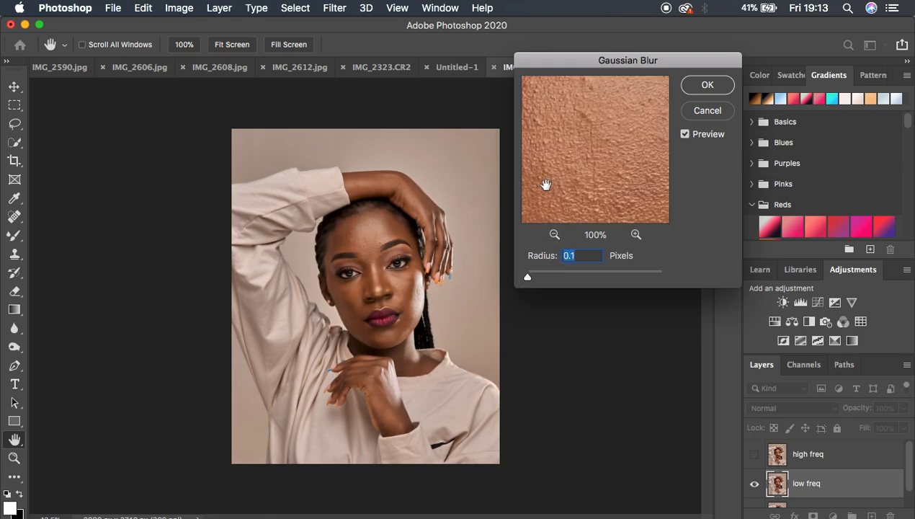
{"action": "left_click", "coordinate": [554, 235]}
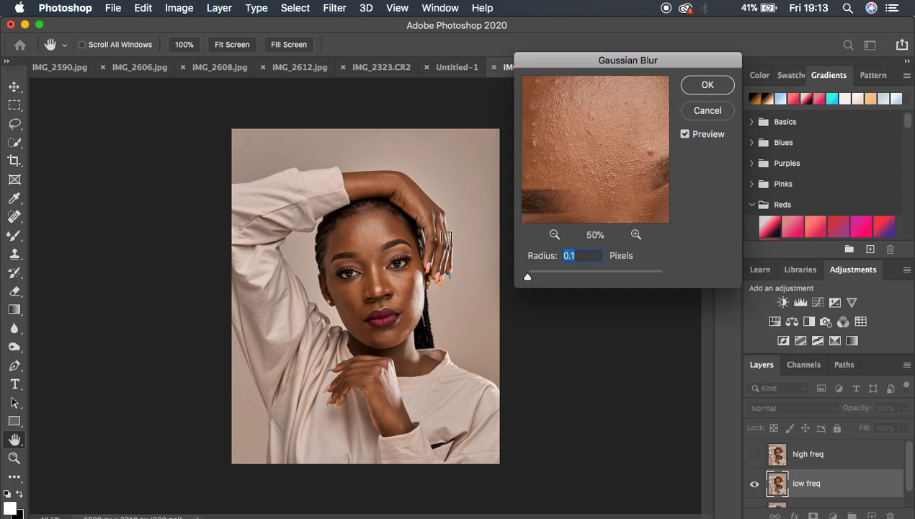
{"action": "left_click", "coordinate": [362, 233]}
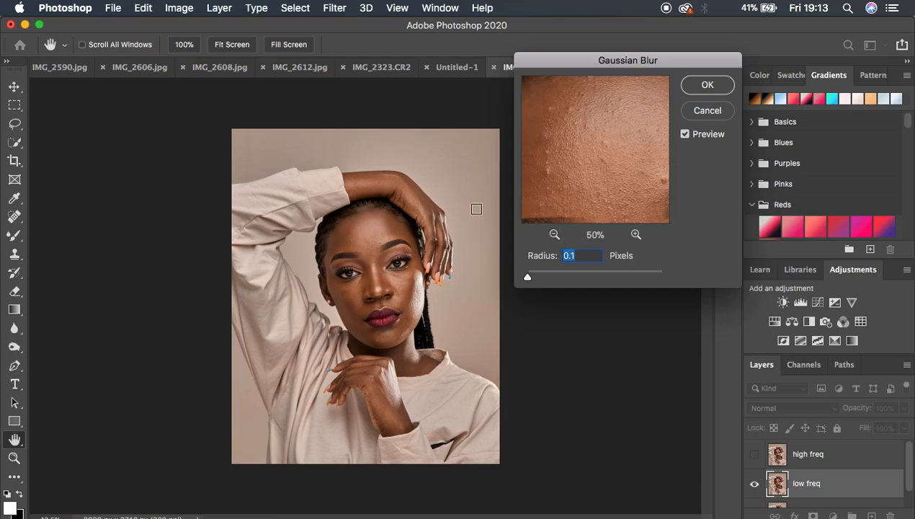
{"action": "left_click", "coordinate": [635, 235]}
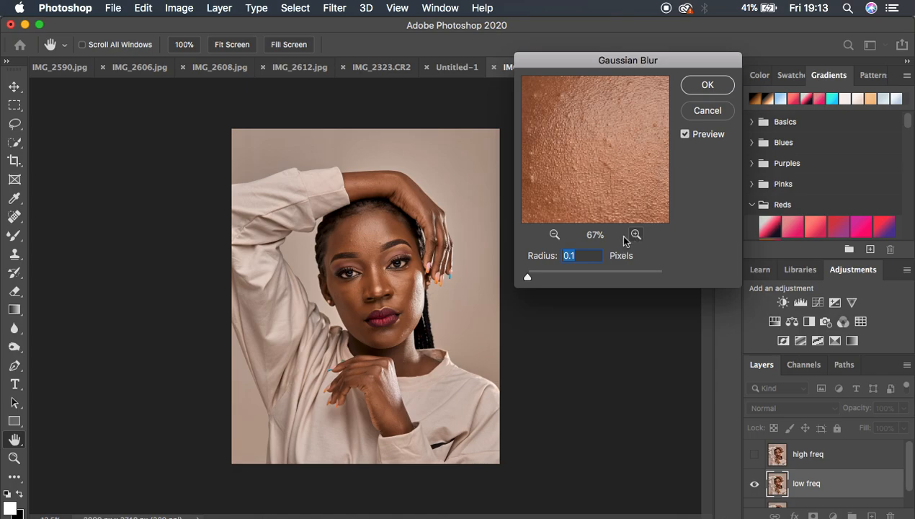
{"action": "left_click", "coordinate": [553, 236]}
{"action": "left_click", "coordinate": [553, 236]}
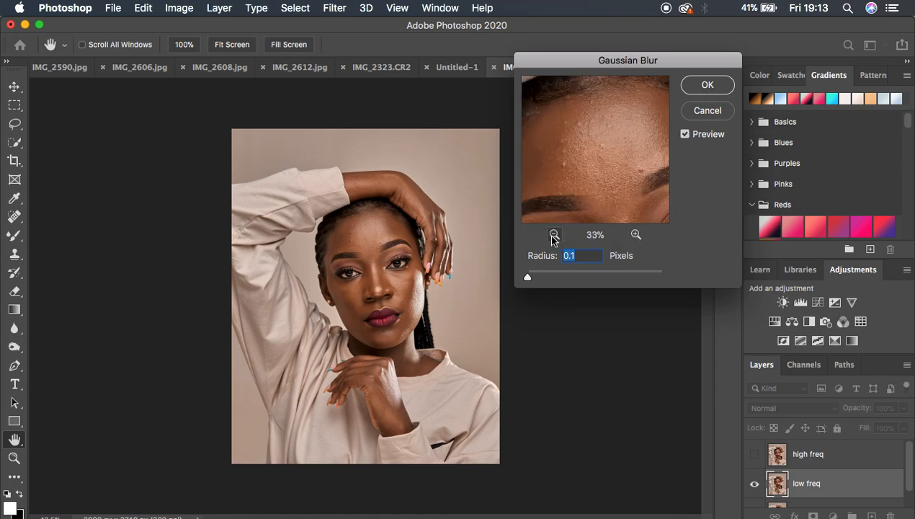
{"action": "left_click_drag", "start_coordinate": [620, 155], "coordinate": [604, 147]}
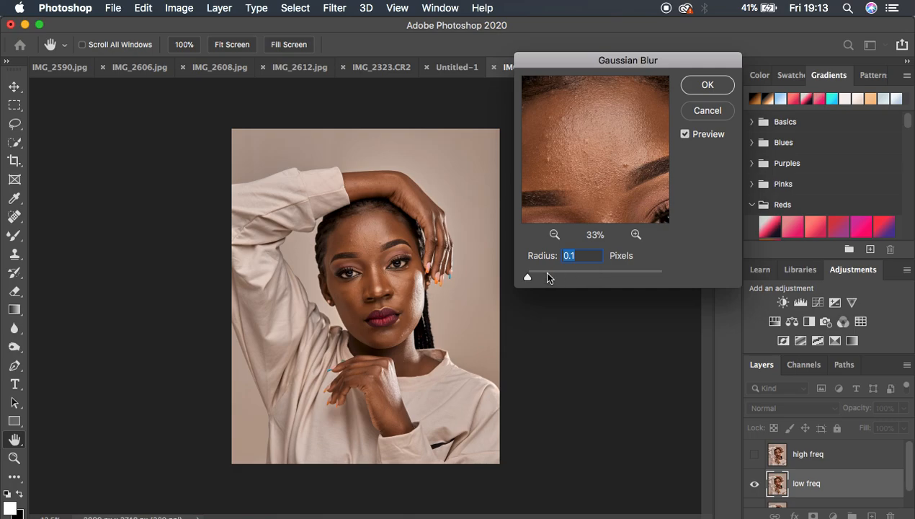
Step: Increase the Gaussian Blur radius to 10 pixels, check the smoothed skin, and apply it to the low freq layer
{"action": "left_click_drag", "start_coordinate": [527, 279], "coordinate": [560, 282]}
{"action": "left_click_drag", "start_coordinate": [561, 280], "coordinate": [579, 276]}
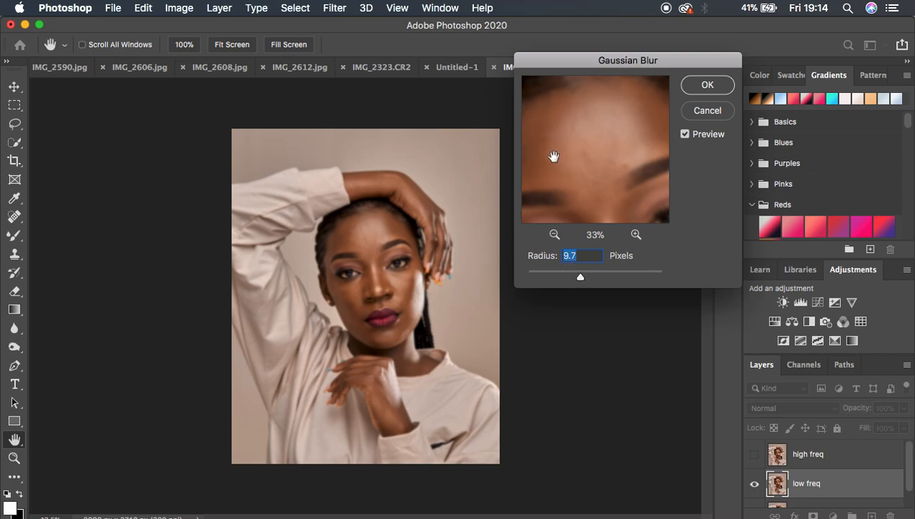
{"action": "left_click", "coordinate": [581, 278]}
{"action": "left_click_drag", "start_coordinate": [580, 278], "coordinate": [581, 280]}
{"action": "type", "text": "10"}
{"action": "left_click", "coordinate": [588, 166]}
{"action": "left_click_drag", "start_coordinate": [587, 165], "coordinate": [669, 216]}
{"action": "left_click_drag", "start_coordinate": [621, 135], "coordinate": [621, 234]}
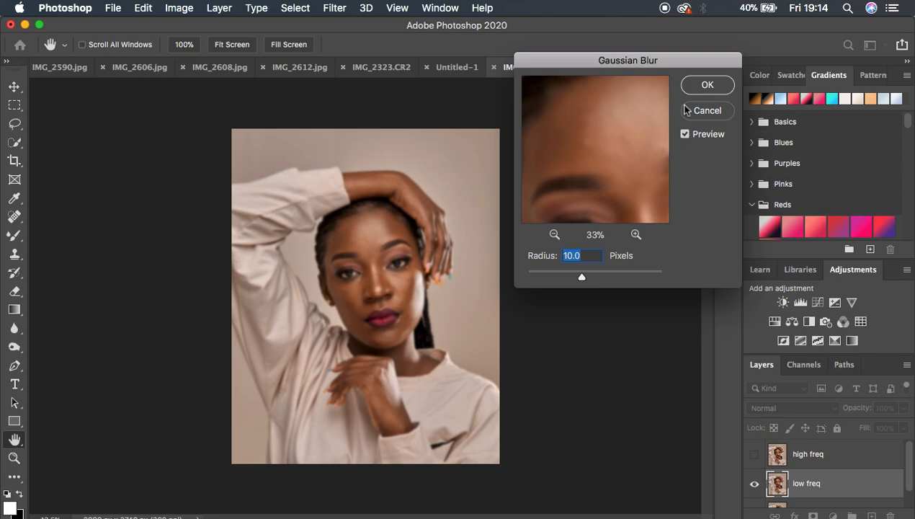
{"action": "left_click", "coordinate": [702, 86]}
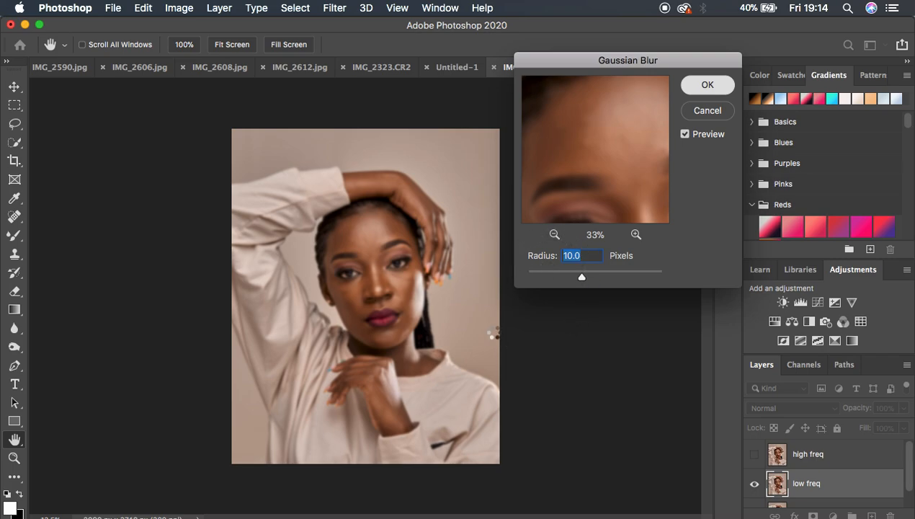
Step: Switch to the Lasso tool and examine the blurred face at 50% magnification
{"action": "key", "text": "c"}
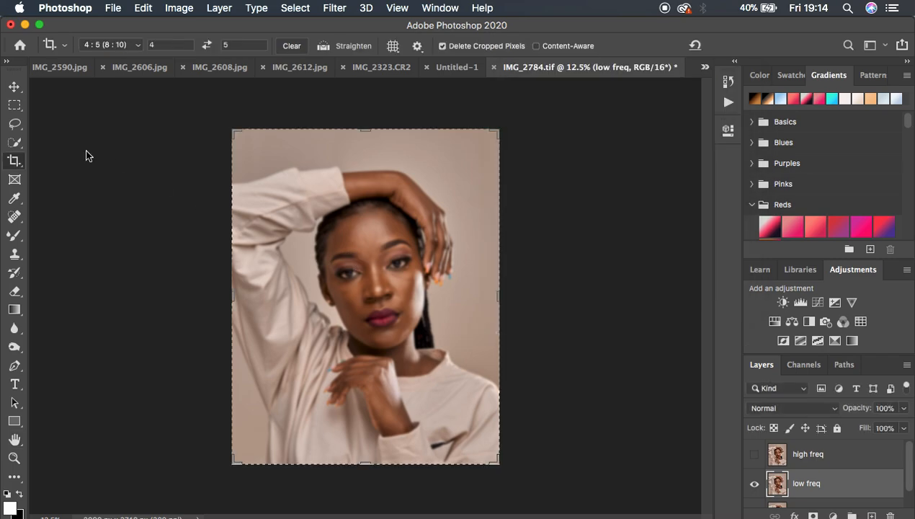
{"action": "left_click", "coordinate": [15, 124]}
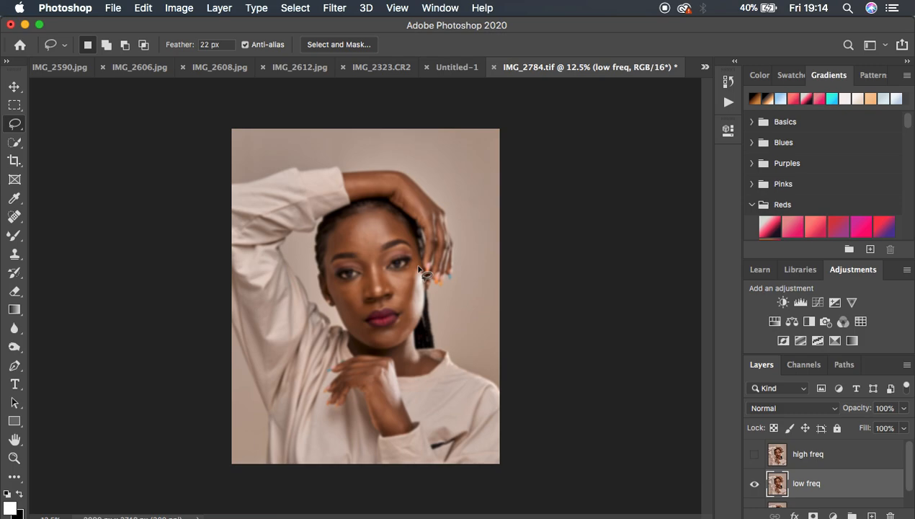
{"action": "key", "text": "super+equal"}
{"action": "key", "text": "super+equal"}
{"action": "key", "text": "super+equal"}
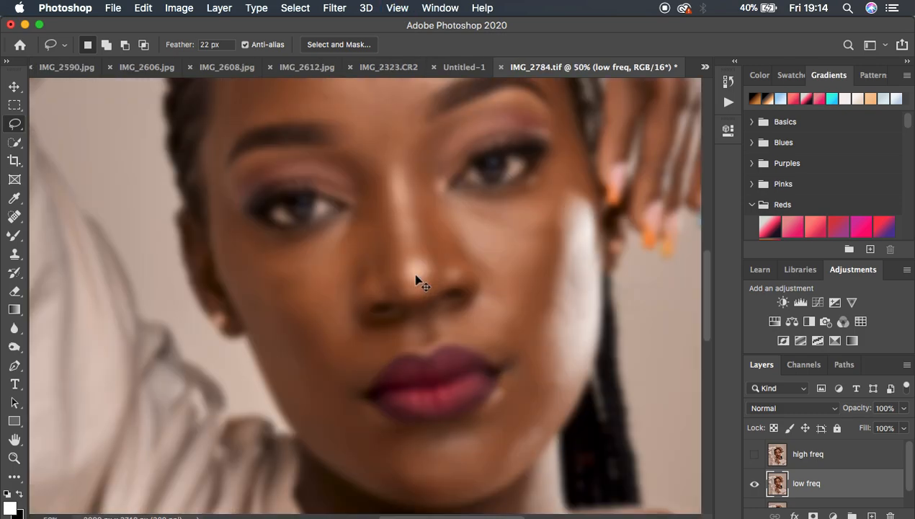
{"action": "key", "text": "super+minus"}
{"action": "key", "text": "super+minus"}
{"action": "key", "text": "super+minus"}
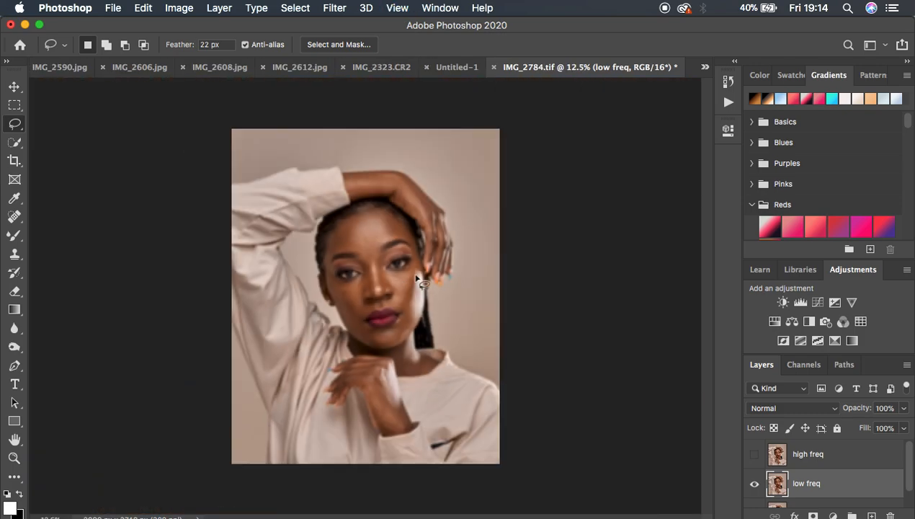
Step: Make the high freq layer active and visible, and open Apply Image for it
{"action": "left_click", "coordinate": [827, 458]}
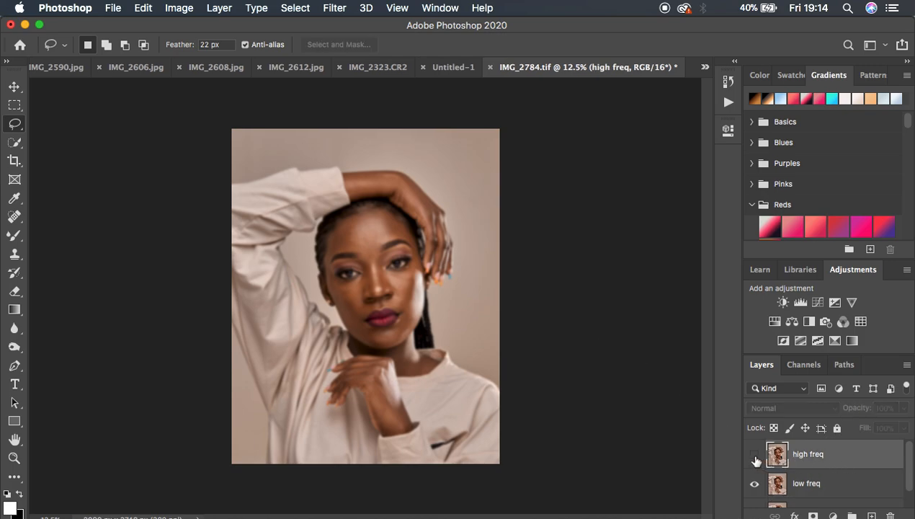
{"action": "left_click", "coordinate": [754, 454]}
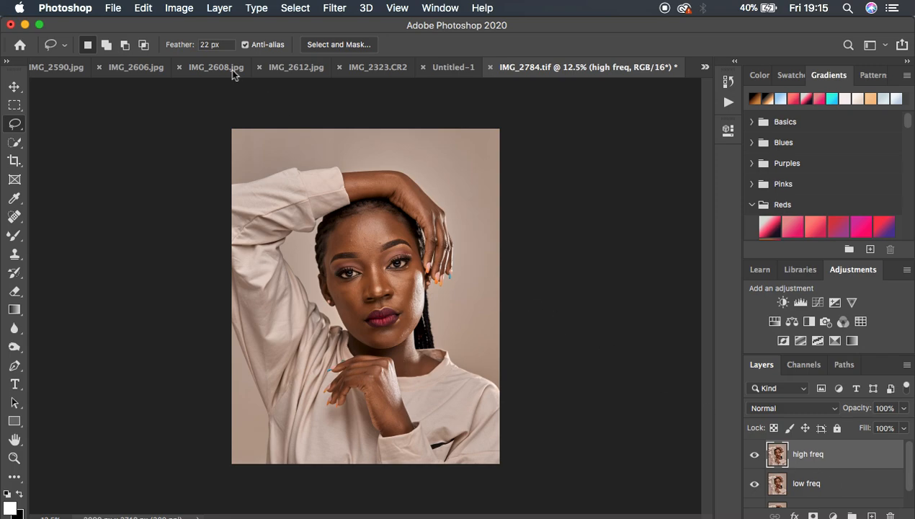
{"action": "left_click", "coordinate": [180, 8]}
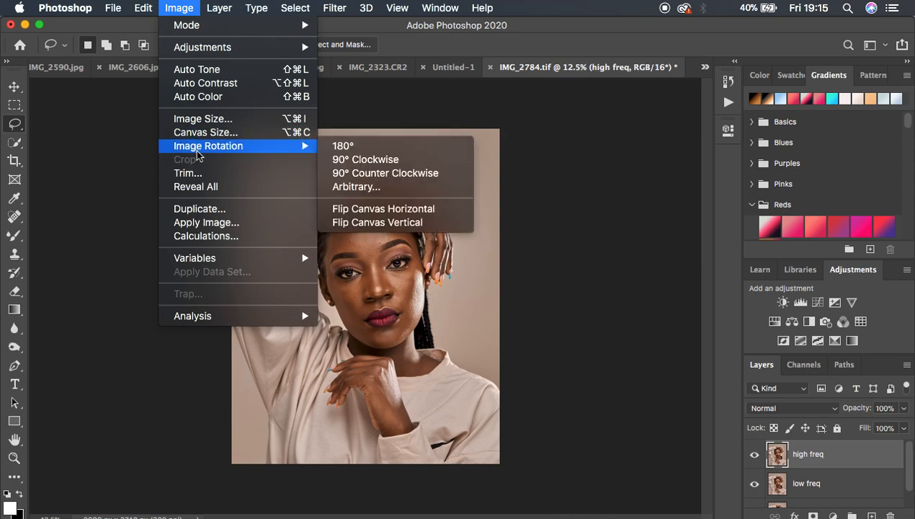
{"action": "left_click", "coordinate": [206, 223]}
{"action": "left_click_drag", "start_coordinate": [614, 108], "coordinate": [658, 101]}
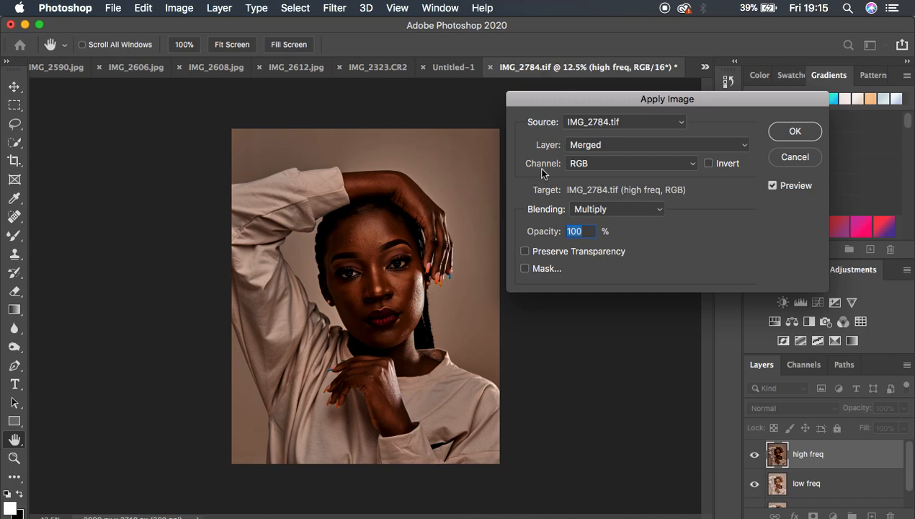
Step: Set the Apply Image source layer to low freq with Subtract blending, and check the texture detail on the face
{"action": "left_click", "coordinate": [598, 147]}
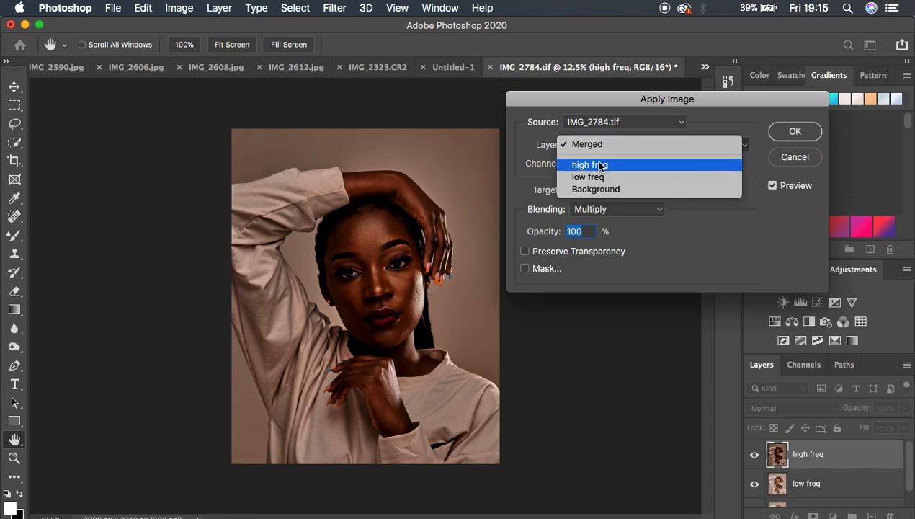
{"action": "left_click", "coordinate": [603, 178]}
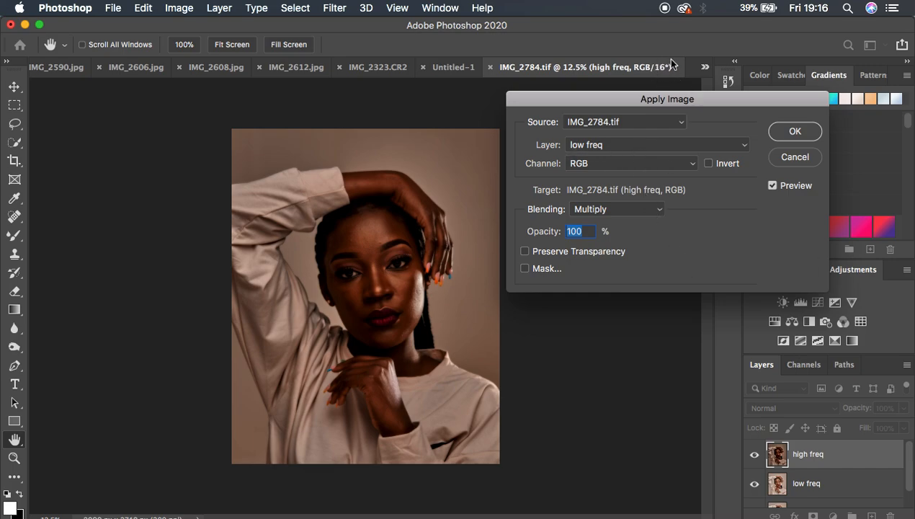
{"action": "left_click", "coordinate": [603, 211]}
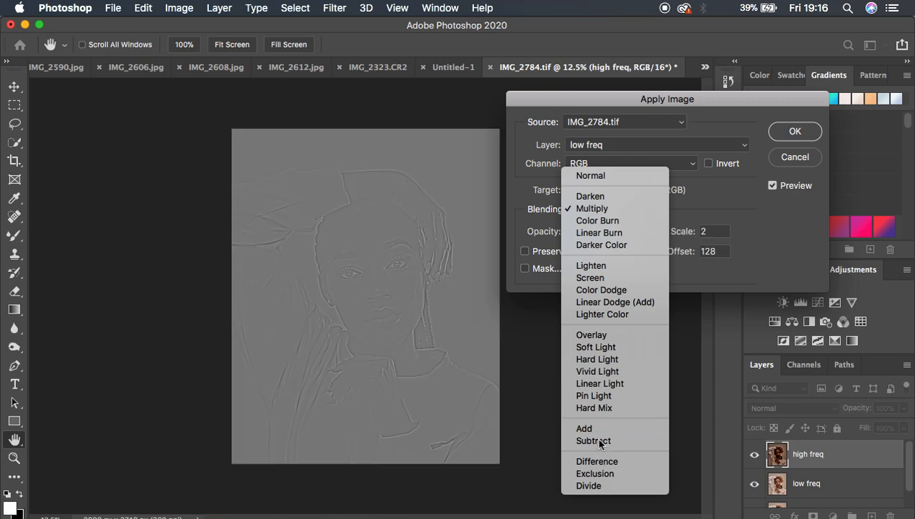
{"action": "left_click", "coordinate": [597, 441]}
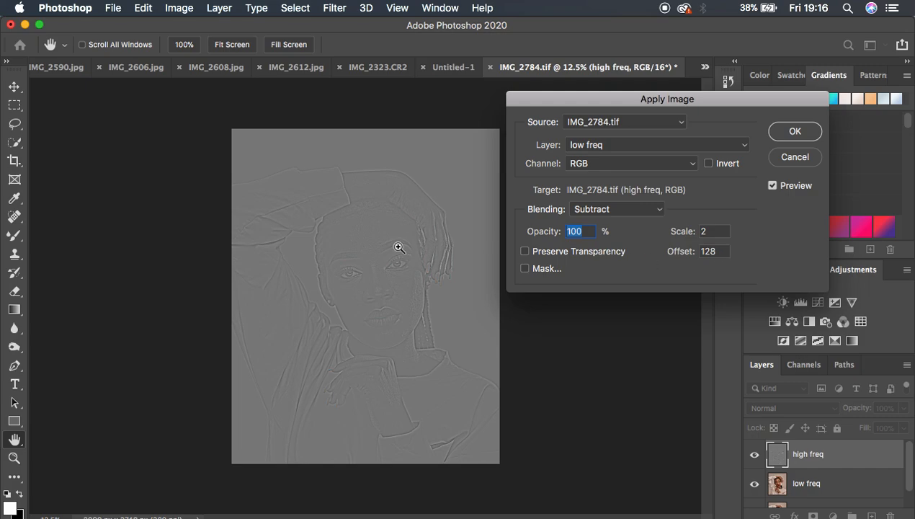
{"action": "key", "text": "super+equal"}
{"action": "key", "text": "super+equal"}
{"action": "key", "text": "super+minus"}
{"action": "key", "text": "super+minus"}
Step: Change the Apply Image blending to Add with Invert enabled, scale 2 and offset 0, and apply it to the high freq layer
{"action": "left_click", "coordinate": [613, 150]}
{"action": "left_click", "coordinate": [609, 146]}
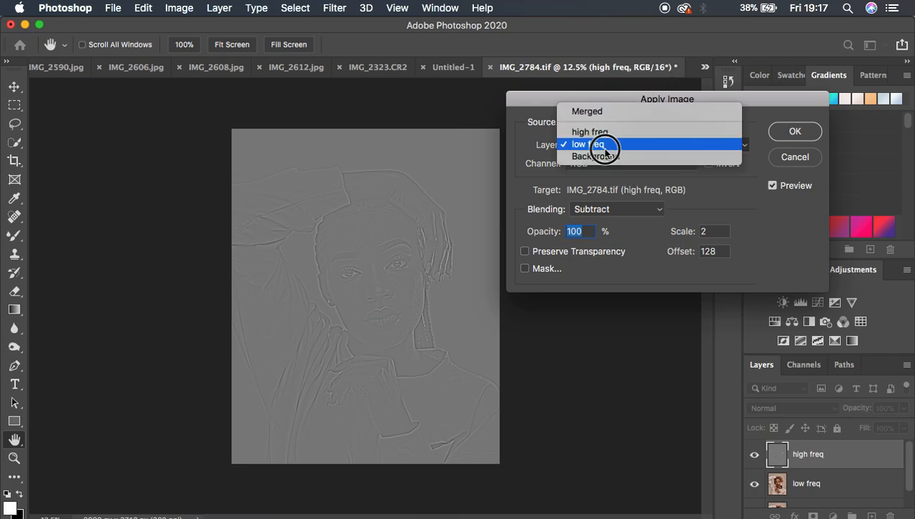
{"action": "left_click", "coordinate": [604, 210]}
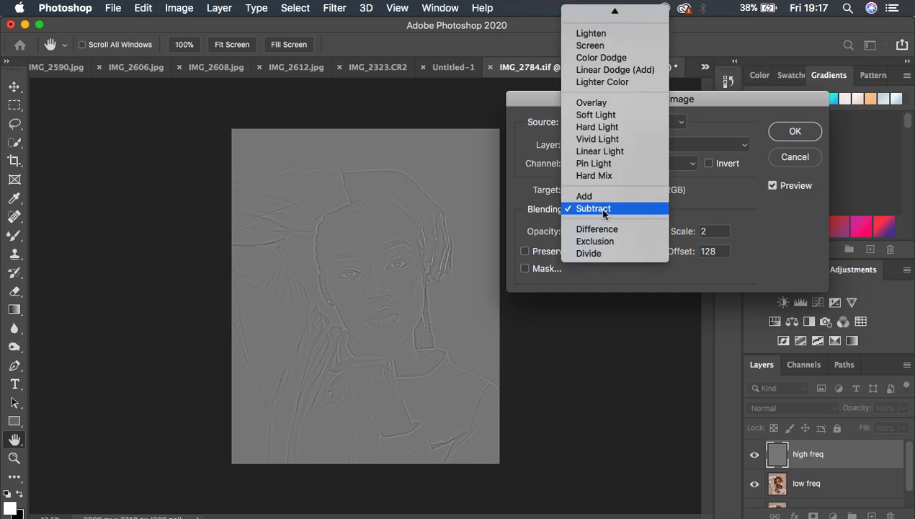
{"action": "left_click", "coordinate": [585, 196]}
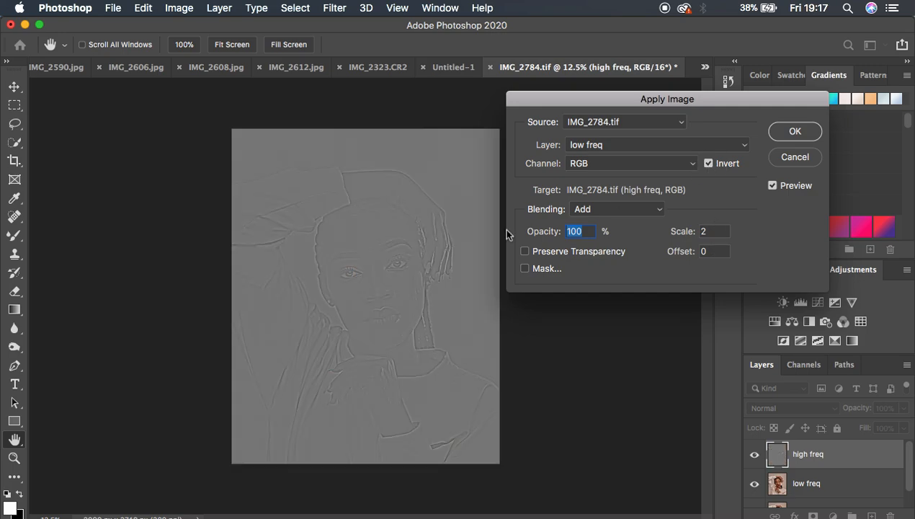
{"action": "key", "text": "super+plus"}
{"action": "key", "text": "super+plus"}
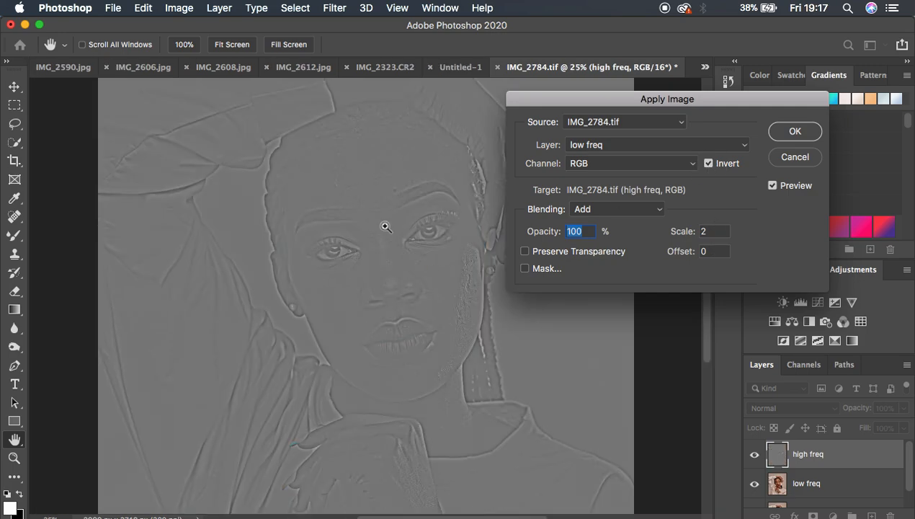
{"action": "key", "text": "super+minus"}
{"action": "key", "text": "super+minus"}
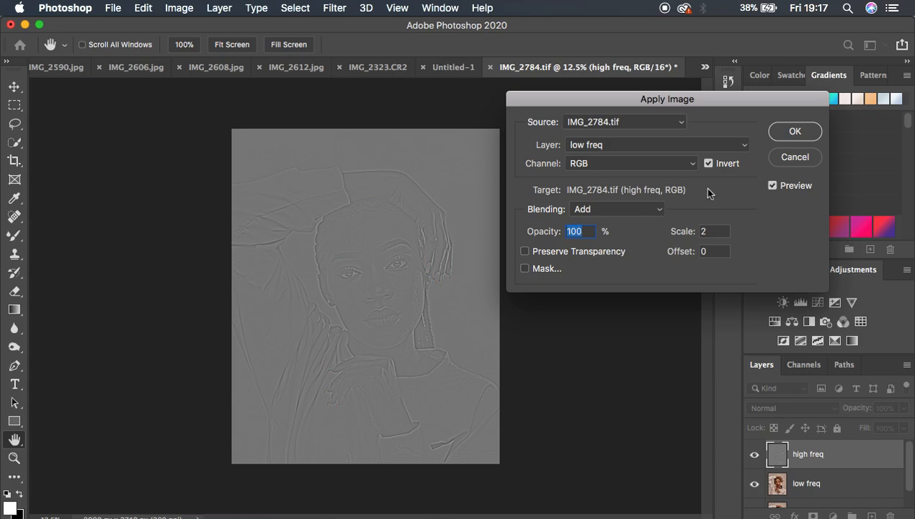
{"action": "left_click", "coordinate": [792, 133]}
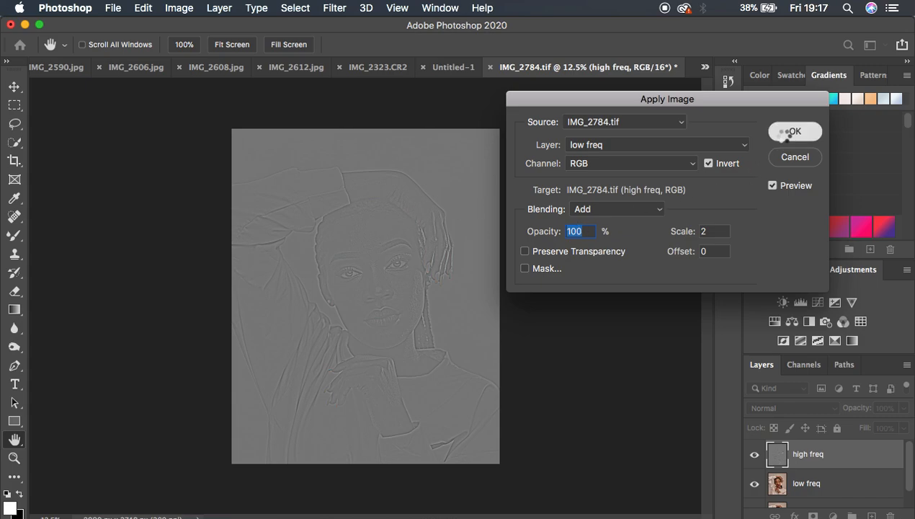
Step: Set the high freq layer's blend mode to Linear Light, and select it together with the low freq layer
{"action": "key", "text": "l"}
{"action": "key", "text": "super+equal"}
{"action": "key", "text": "super+minus"}
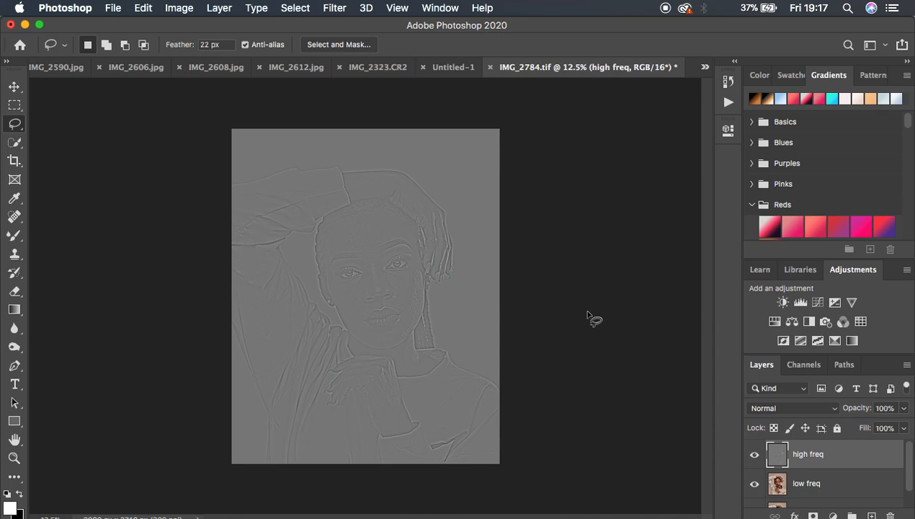
{"action": "left_click", "coordinate": [773, 411]}
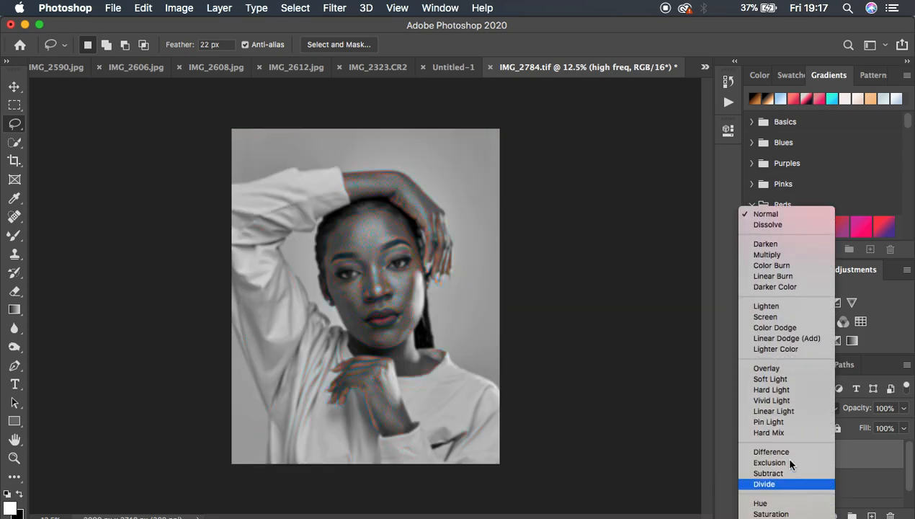
{"action": "left_click", "coordinate": [774, 411]}
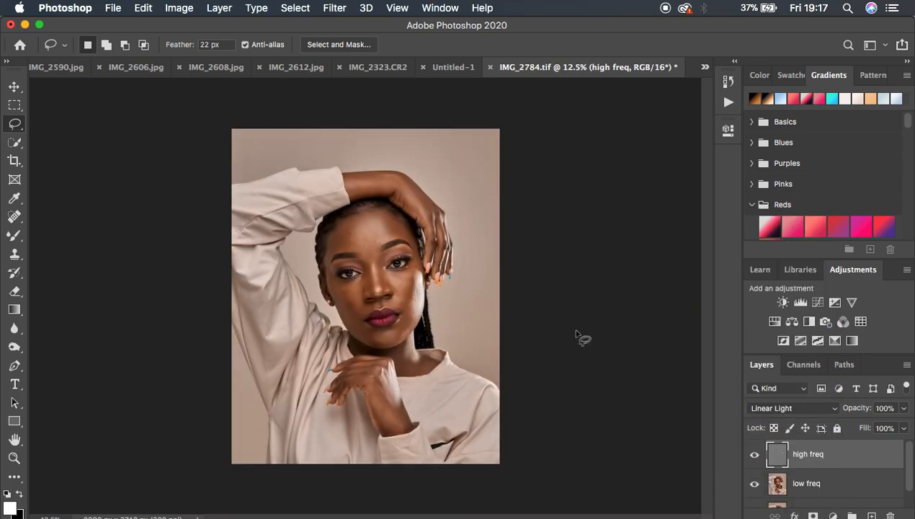
{"action": "key", "text": "super+equal"}
{"action": "key", "text": "super+equal"}
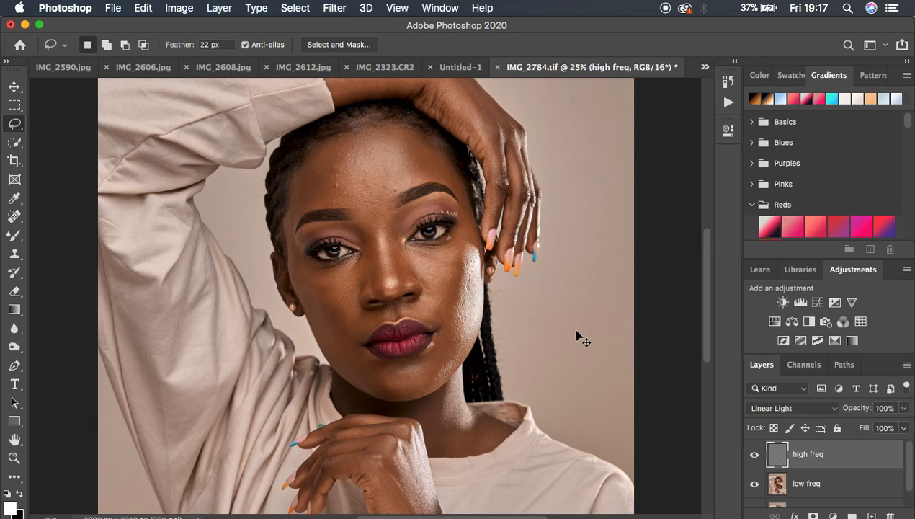
{"action": "key", "text": "super+minus"}
{"action": "key", "text": "super+minus"}
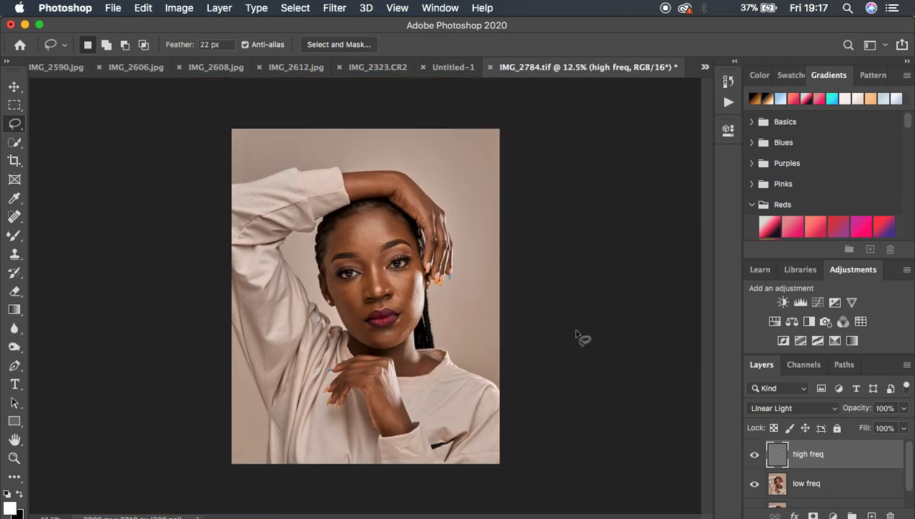
{"action": "left_click", "coordinate": [862, 483], "text": "shift"}
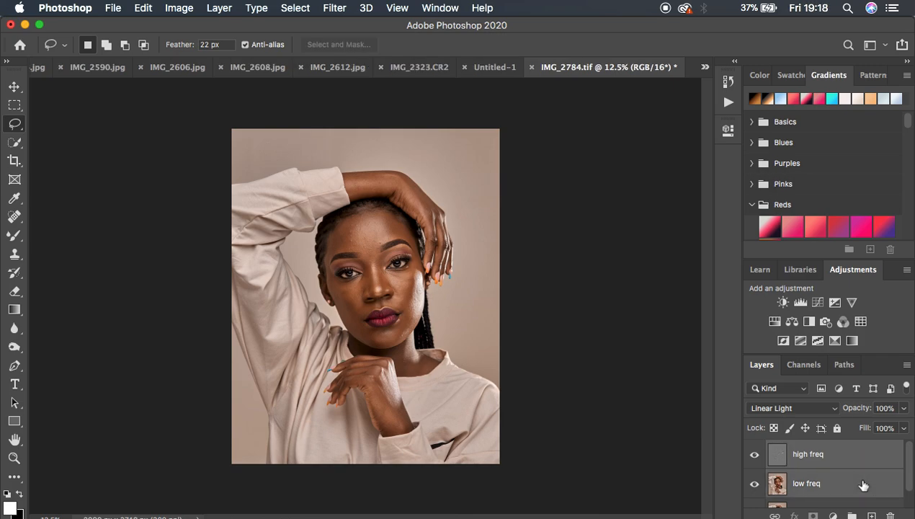
{"action": "key", "text": "super+j"}
{"action": "key", "text": "super+z"}
{"action": "key", "text": "super+j"}
{"action": "key", "text": "super+z"}
Step: Group the high freq and low freq layers and name the group freq sep
{"action": "key", "text": "super+g"}
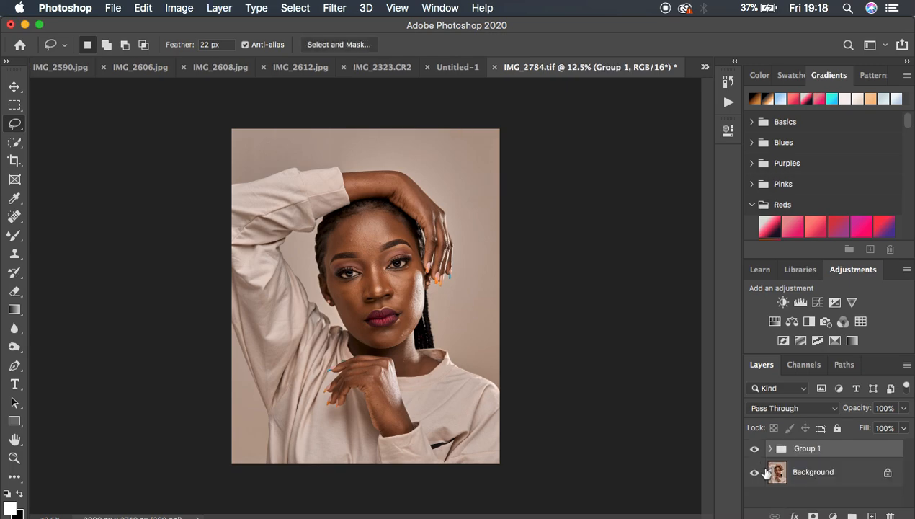
{"action": "double_click", "coordinate": [802, 449]}
{"action": "type", "text": "freq sep"}
{"action": "key", "text": "Return"}
Step: Compare the portrait with the freq sep group hidden and shown
{"action": "left_click", "coordinate": [753, 448]}
{"action": "left_click", "coordinate": [753, 448]}
{"action": "left_click", "coordinate": [753, 448]}
{"action": "left_click", "coordinate": [753, 448]}
{"action": "left_click", "coordinate": [753, 448]}
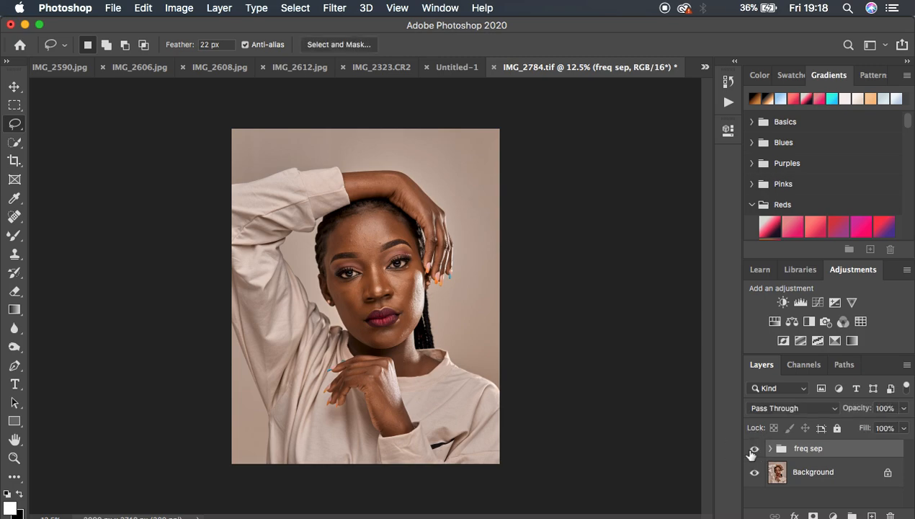
{"action": "left_click", "coordinate": [754, 449]}
{"action": "left_click", "coordinate": [754, 449]}
{"action": "left_click", "coordinate": [754, 449]}
{"action": "left_click", "coordinate": [754, 449]}
Step: Expand the freq sep group and add a Black & White adjustment layer above the high freq layer
{"action": "left_click", "coordinate": [769, 449]}
{"action": "mouse_move", "coordinate": [908, 456]}
{"action": "left_mouse_down"}
{"action": "mouse_move", "coordinate": [909, 470]}
{"action": "mouse_move", "coordinate": [910, 453]}
{"action": "left_mouse_up"}
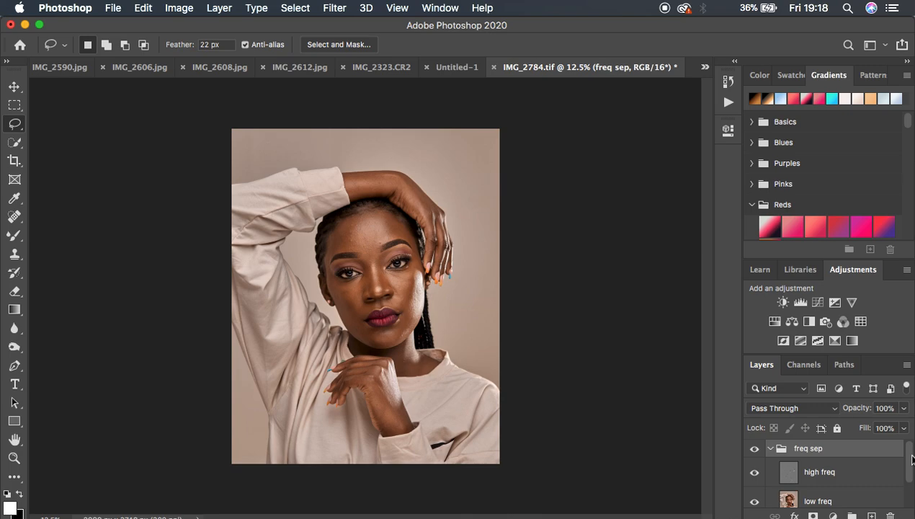
{"action": "left_click", "coordinate": [860, 476]}
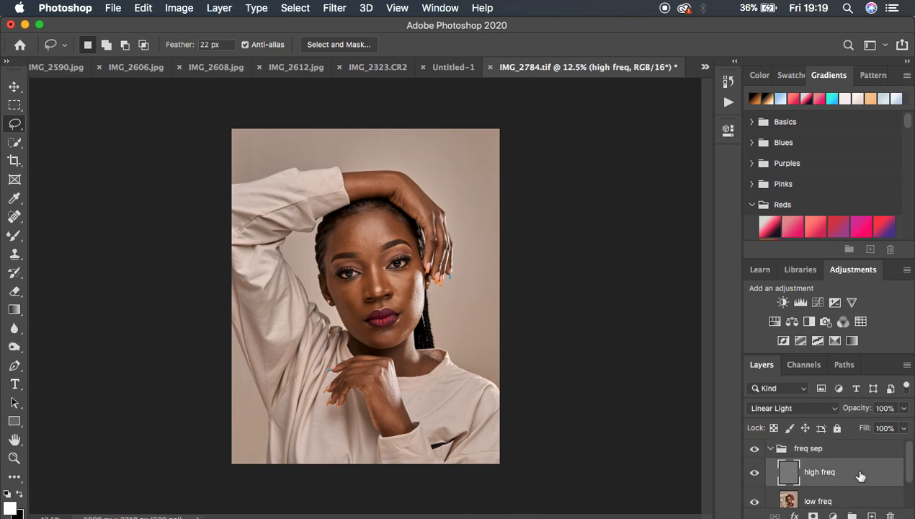
{"action": "left_click", "coordinate": [832, 515]}
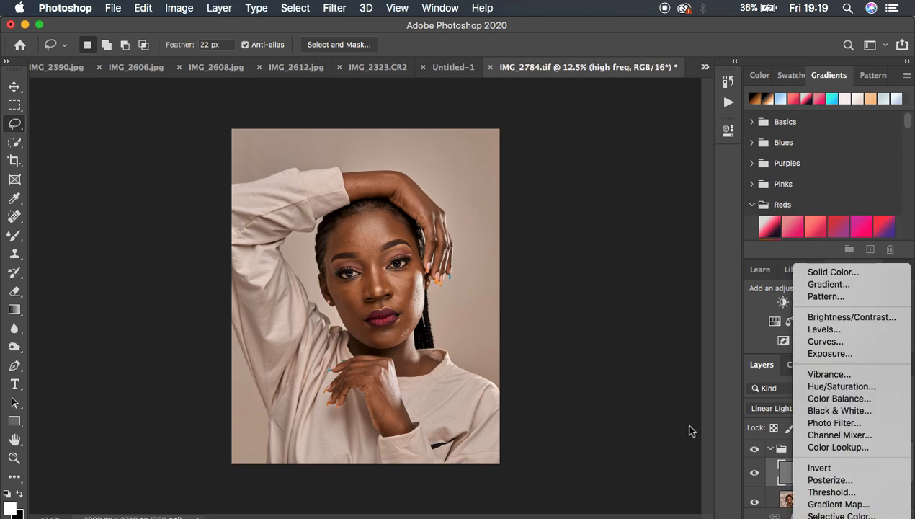
{"action": "left_click", "coordinate": [663, 409]}
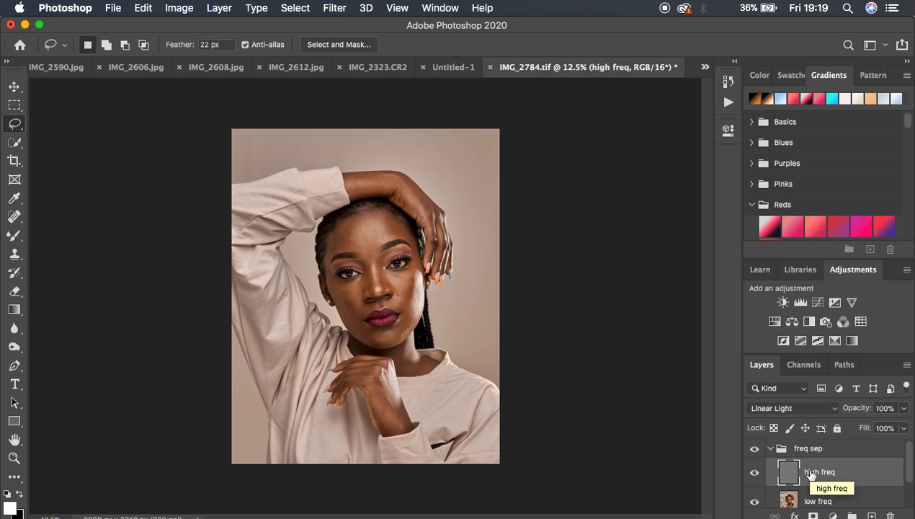
{"action": "left_click", "coordinate": [832, 516]}
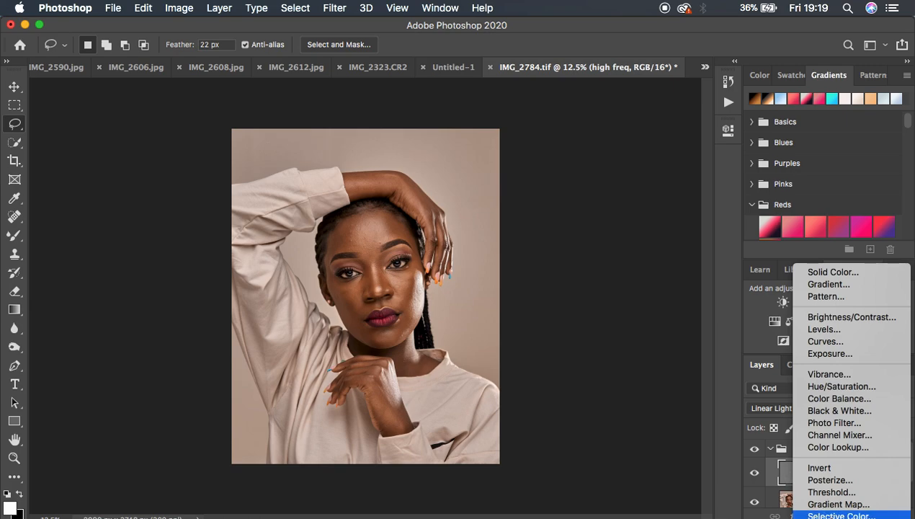
{"action": "left_click", "coordinate": [848, 409]}
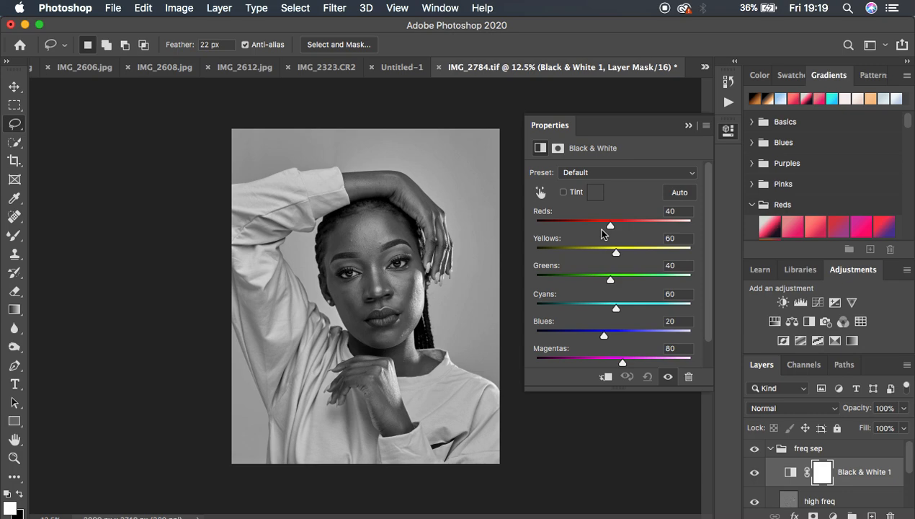
Step: Lower the Black & White adjustment's Reds to about 4 to darken the skin, and close its settings
{"action": "left_click_drag", "start_coordinate": [610, 225], "coordinate": [598, 226]}
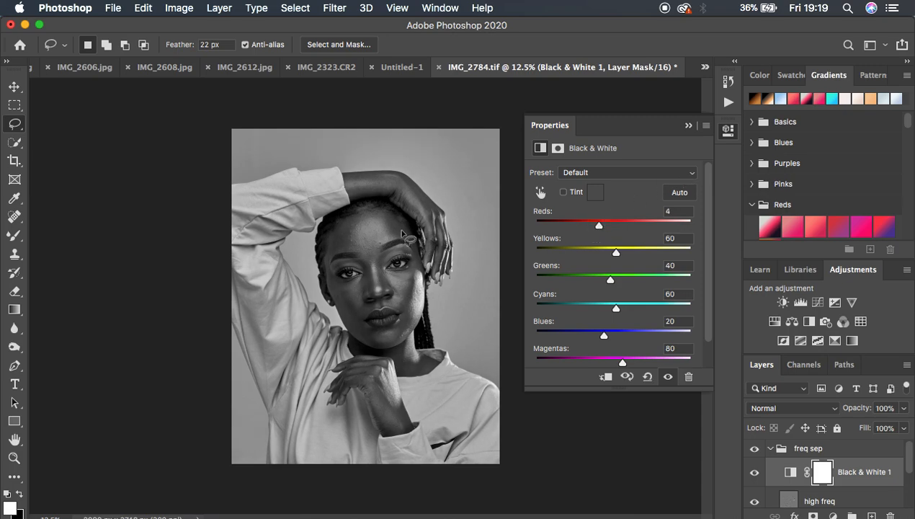
{"action": "key", "text": "super+equal"}
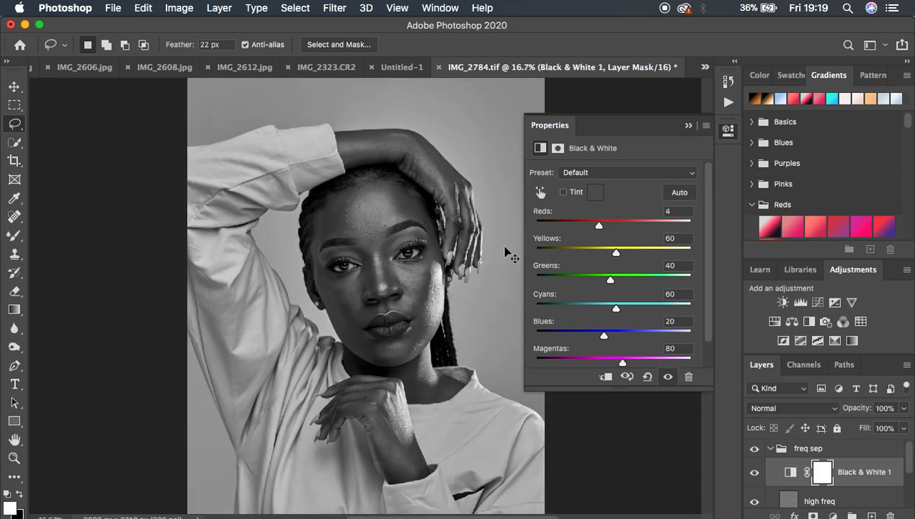
{"action": "key", "text": "super+equal"}
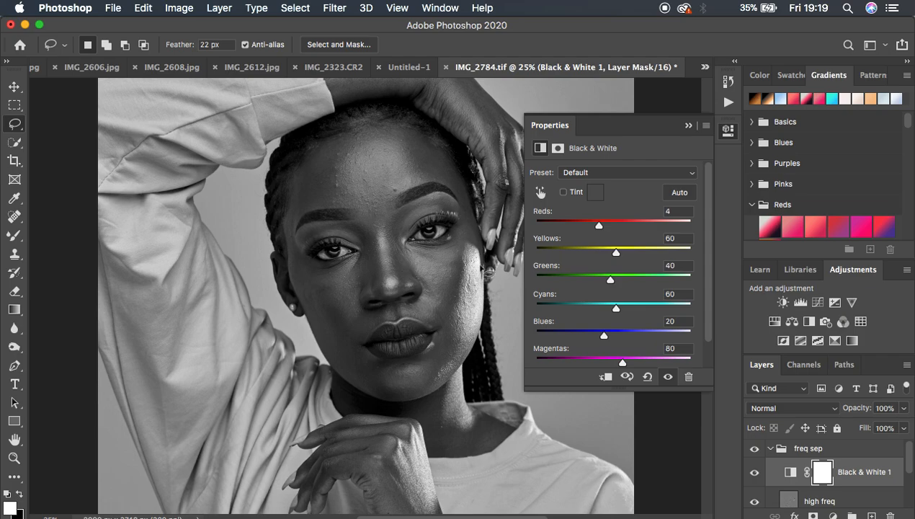
{"action": "left_click_drag", "start_coordinate": [598, 226], "coordinate": [597, 229]}
{"action": "left_click", "coordinate": [688, 127]}
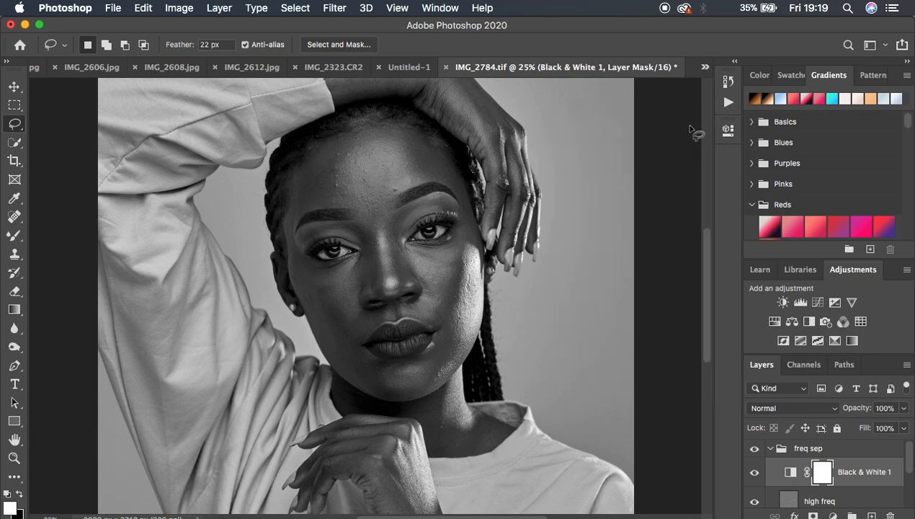
Step: Make the low freq layer active and choose the Mixer Brush tool
{"action": "key", "text": "super+minus"}
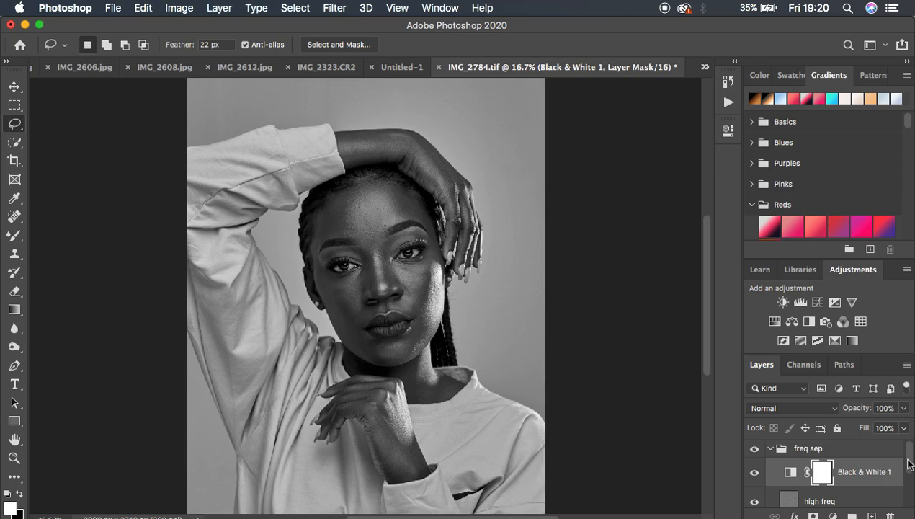
{"action": "left_click_drag", "start_coordinate": [908, 460], "coordinate": [910, 480]}
{"action": "left_click", "coordinate": [835, 497]}
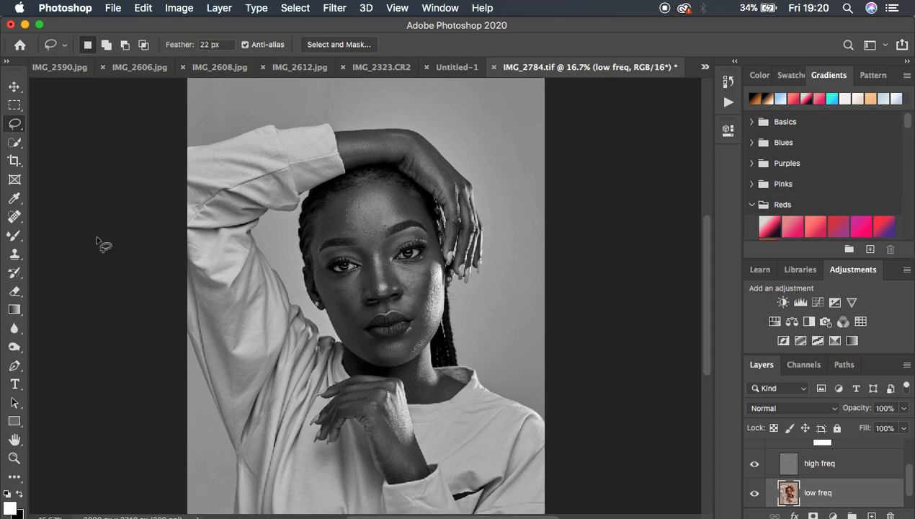
{"action": "left_click", "coordinate": [10, 237]}
{"action": "left_click", "coordinate": [81, 275]}
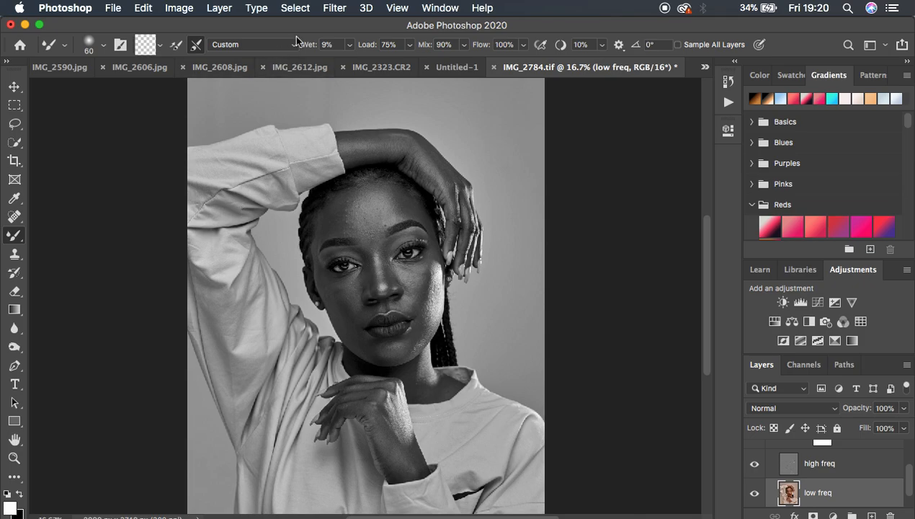
Step: Clean the Mixer Brush, keeping it set to clean after each stroke
{"action": "left_click", "coordinate": [160, 46]}
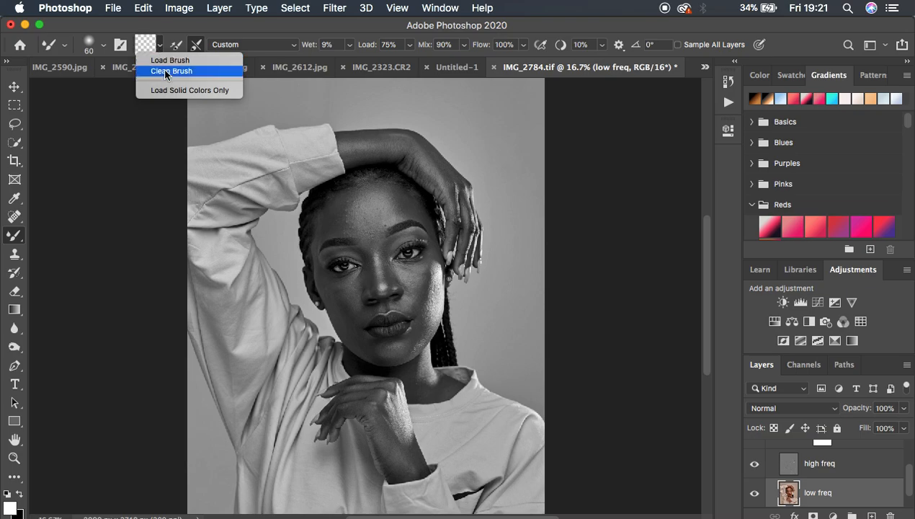
{"action": "left_click", "coordinate": [164, 71]}
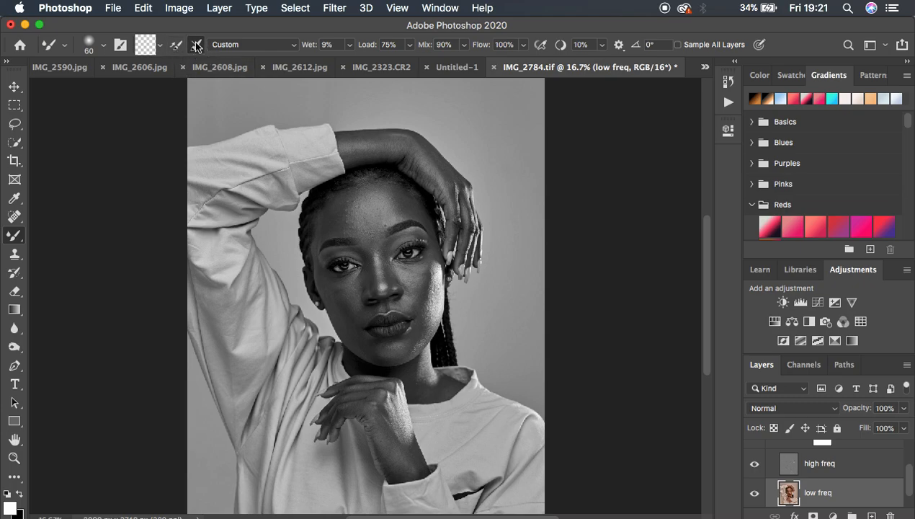
{"action": "left_click", "coordinate": [196, 45]}
Step: Examine the highlights and uneven tones on the face and forehead up close
{"action": "key", "text": "super+equal"}
{"action": "key", "text": "super+equal"}
{"action": "key", "text": "super+minus"}
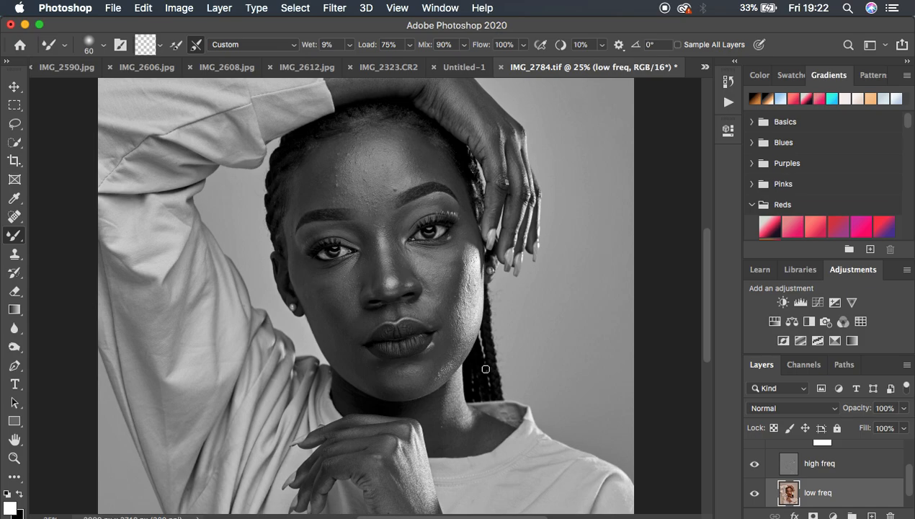
{"action": "key", "text": "super+equal"}
{"action": "key", "text": "super+equal"}
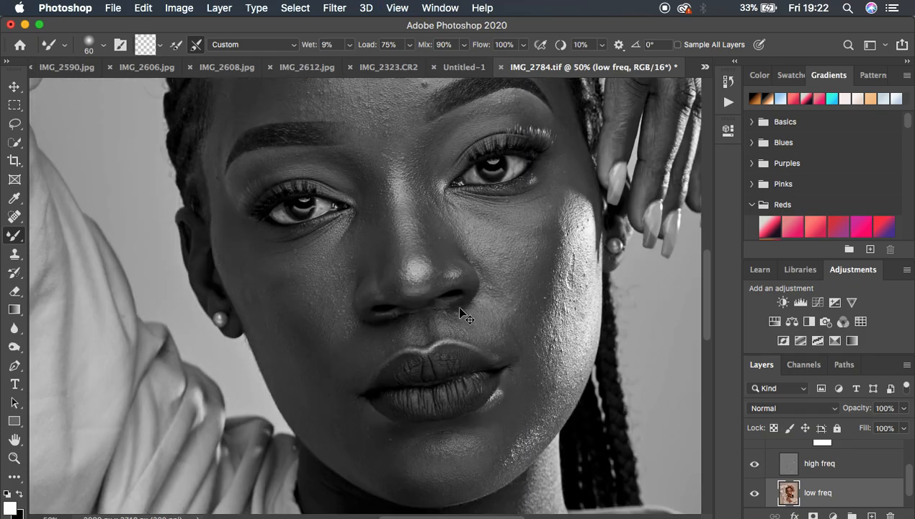
{"action": "left_click_drag", "start_coordinate": [705, 308], "coordinate": [705, 266]}
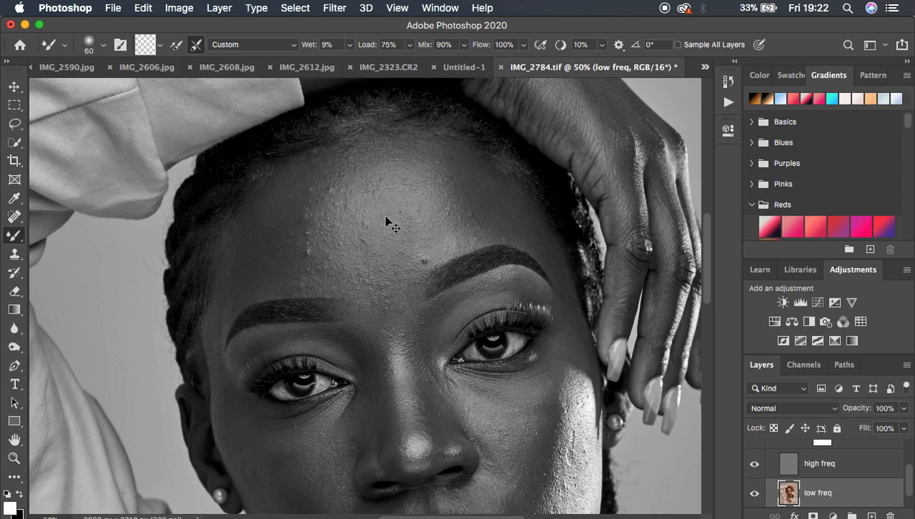
{"action": "key", "text": "super+minus"}
{"action": "key", "text": "super+minus"}
{"action": "key", "text": "super+minus"}
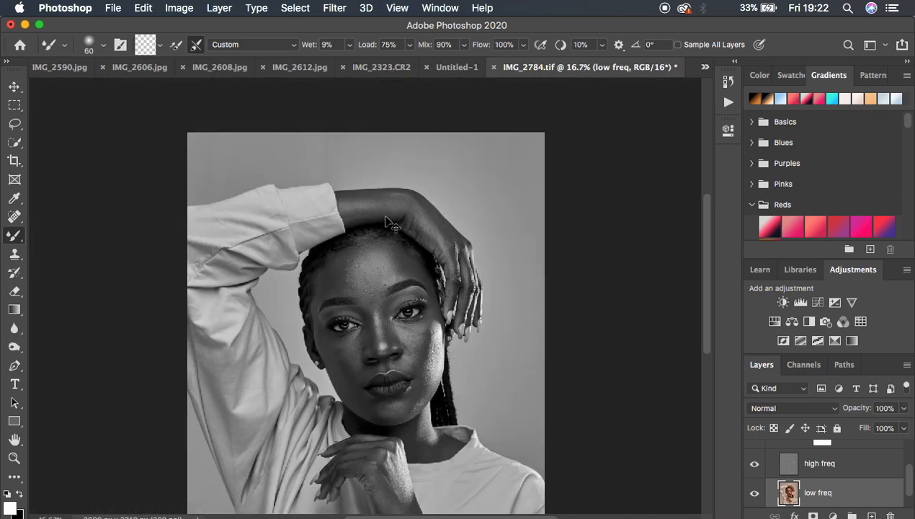
{"action": "key", "text": "super+plus"}
{"action": "left_click_drag", "start_coordinate": [704, 281], "coordinate": [705, 301]}
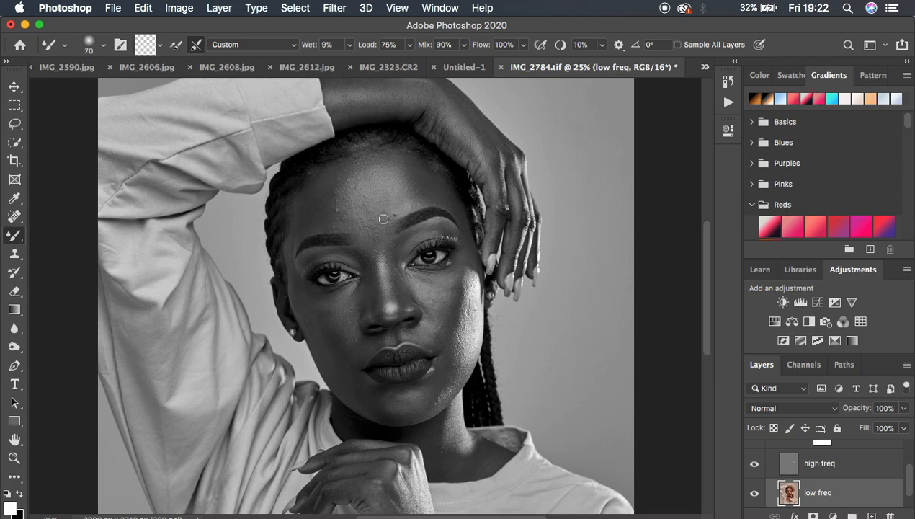
Step: Blend the uneven tones across the forehead on the low freq layer using the Mixer Brush at size 175
{"action": "key", "text": "bracketright"}
{"action": "key", "text": "bracketright"}
{"action": "key", "text": "bracketright"}
{"action": "key", "text": "bracketright"}
{"action": "key", "text": "bracketright"}
{"action": "key", "text": "bracketright"}
{"action": "key", "text": "bracketleft"}
{"action": "key", "text": "super+equal"}
{"action": "key", "text": "bracketleft"}
{"action": "key", "text": "bracketleft"}
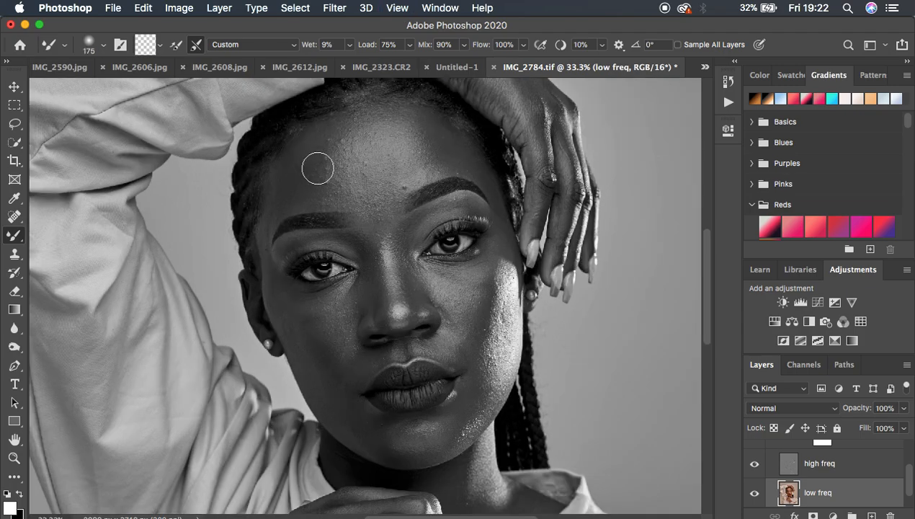
{"action": "mouse_move", "coordinate": [317, 169]}
{"action": "left_mouse_down"}
{"action": "mouse_move", "coordinate": [292, 163]}
{"action": "mouse_move", "coordinate": [303, 172]}
{"action": "mouse_move", "coordinate": [299, 159]}
{"action": "mouse_move", "coordinate": [292, 181]}
{"action": "mouse_move", "coordinate": [293, 165]}
{"action": "mouse_move", "coordinate": [302, 170]}
{"action": "mouse_move", "coordinate": [293, 166]}
{"action": "mouse_move", "coordinate": [293, 189]}
{"action": "mouse_move", "coordinate": [301, 155]}
{"action": "mouse_move", "coordinate": [301, 188]}
{"action": "mouse_move", "coordinate": [312, 150]}
{"action": "mouse_move", "coordinate": [333, 125]}
{"action": "mouse_move", "coordinate": [293, 166]}
{"action": "mouse_move", "coordinate": [293, 199]}
{"action": "mouse_move", "coordinate": [280, 195]}
{"action": "mouse_move", "coordinate": [314, 160]}
{"action": "mouse_move", "coordinate": [321, 194]}
{"action": "mouse_move", "coordinate": [330, 130]}
{"action": "mouse_move", "coordinate": [374, 109]}
{"action": "mouse_move", "coordinate": [407, 108]}
{"action": "mouse_move", "coordinate": [429, 126]}
{"action": "mouse_move", "coordinate": [430, 143]}
{"action": "mouse_move", "coordinate": [450, 152]}
{"action": "mouse_move", "coordinate": [429, 125]}
{"action": "mouse_move", "coordinate": [453, 150]}
{"action": "mouse_move", "coordinate": [421, 144]}
{"action": "mouse_move", "coordinate": [416, 170]}
{"action": "mouse_move", "coordinate": [402, 126]}
{"action": "mouse_move", "coordinate": [357, 119]}
{"action": "mouse_move", "coordinate": [308, 181]}
{"action": "mouse_move", "coordinate": [304, 164]}
{"action": "mouse_move", "coordinate": [272, 211]}
{"action": "left_mouse_up"}
{"action": "mouse_move", "coordinate": [330, 152]}
{"action": "left_mouse_down"}
{"action": "mouse_move", "coordinate": [342, 195]}
{"action": "mouse_move", "coordinate": [357, 190]}
{"action": "left_mouse_up"}
{"action": "mouse_move", "coordinate": [404, 153]}
{"action": "left_mouse_down"}
{"action": "mouse_move", "coordinate": [406, 174]}
{"action": "mouse_move", "coordinate": [401, 166]}
{"action": "left_mouse_up"}
{"action": "left_click_drag", "start_coordinate": [394, 130], "coordinate": [363, 122]}
{"action": "mouse_move", "coordinate": [338, 160]}
{"action": "left_mouse_down"}
{"action": "mouse_move", "coordinate": [339, 137]}
{"action": "mouse_move", "coordinate": [327, 159]}
{"action": "mouse_move", "coordinate": [347, 150]}
{"action": "mouse_move", "coordinate": [394, 172]}
{"action": "mouse_move", "coordinate": [384, 180]}
{"action": "mouse_move", "coordinate": [400, 169]}
{"action": "mouse_move", "coordinate": [400, 148]}
{"action": "mouse_move", "coordinate": [381, 121]}
{"action": "mouse_move", "coordinate": [319, 176]}
{"action": "mouse_move", "coordinate": [321, 164]}
{"action": "left_mouse_up"}
{"action": "mouse_move", "coordinate": [343, 134]}
{"action": "left_mouse_down"}
{"action": "mouse_move", "coordinate": [367, 126]}
{"action": "mouse_move", "coordinate": [396, 170]}
{"action": "mouse_move", "coordinate": [372, 179]}
{"action": "mouse_move", "coordinate": [368, 195]}
{"action": "mouse_move", "coordinate": [320, 187]}
{"action": "mouse_move", "coordinate": [377, 190]}
{"action": "left_mouse_up"}
{"action": "mouse_move", "coordinate": [393, 154]}
{"action": "left_mouse_down"}
{"action": "mouse_move", "coordinate": [391, 164]}
{"action": "mouse_move", "coordinate": [392, 153]}
{"action": "mouse_move", "coordinate": [354, 143]}
{"action": "left_mouse_up"}
{"action": "left_click_drag", "start_coordinate": [389, 118], "coordinate": [363, 119]}
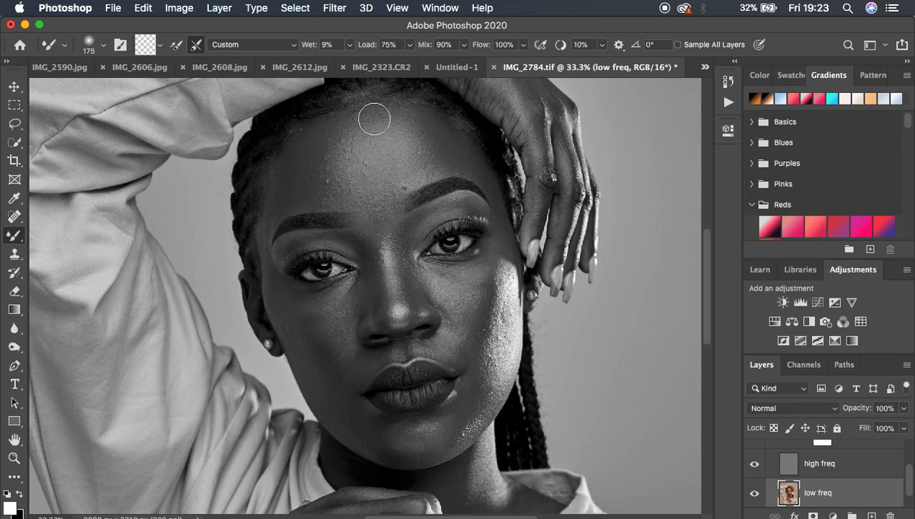
Step: Hide the Black & White adjustment layer and compare the forehead with the freq sep group off and on
{"action": "scroll", "coordinate": [858, 467], "scroll_direction": "up", "scroll_amount": 2}
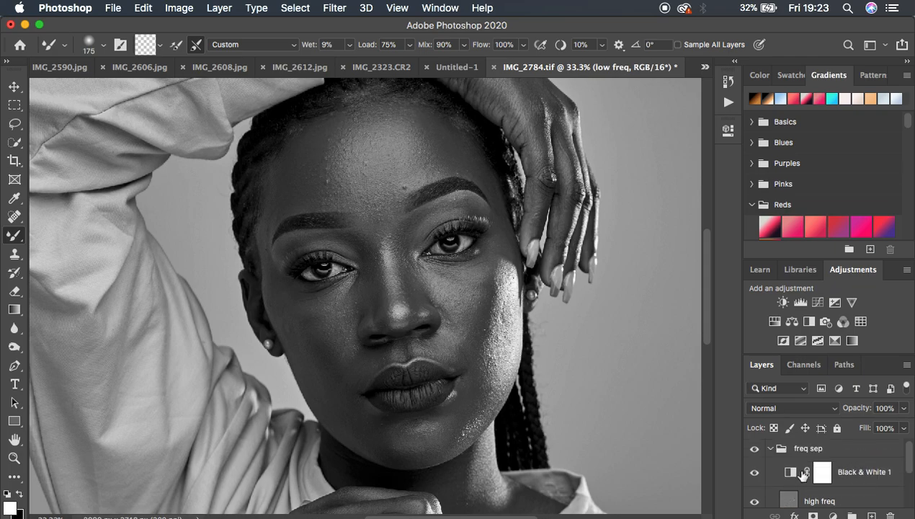
{"action": "left_click", "coordinate": [756, 474]}
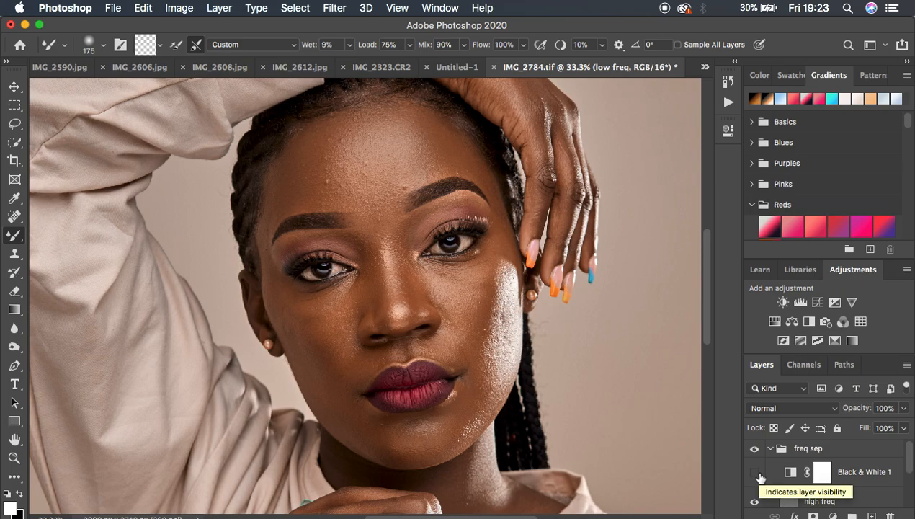
{"action": "left_click", "coordinate": [753, 449]}
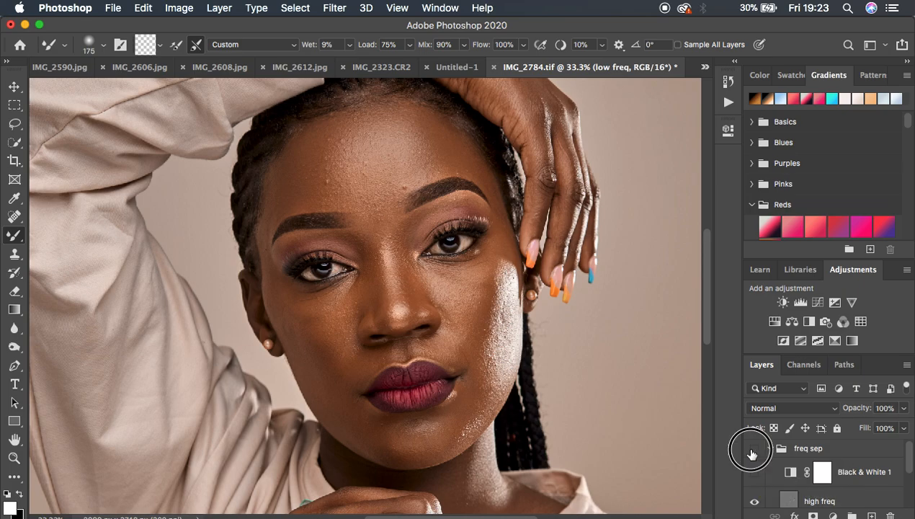
{"action": "left_click", "coordinate": [753, 450]}
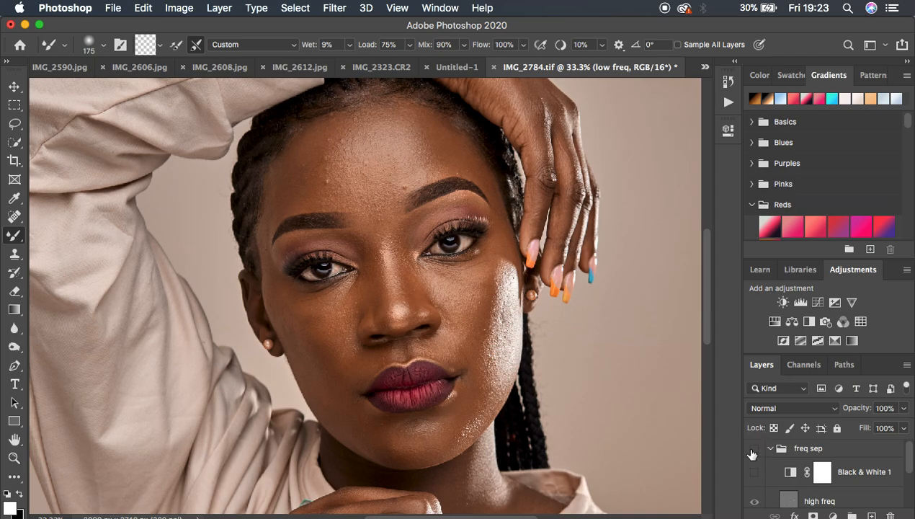
{"action": "left_click", "coordinate": [753, 449]}
{"action": "left_click", "coordinate": [753, 449]}
{"action": "left_click", "coordinate": [753, 449]}
{"action": "left_click", "coordinate": [753, 449]}
{"action": "left_click", "coordinate": [753, 448]}
{"action": "key", "text": "super+minus"}
{"action": "key", "text": "super+minus"}
{"action": "key", "text": "super+minus"}
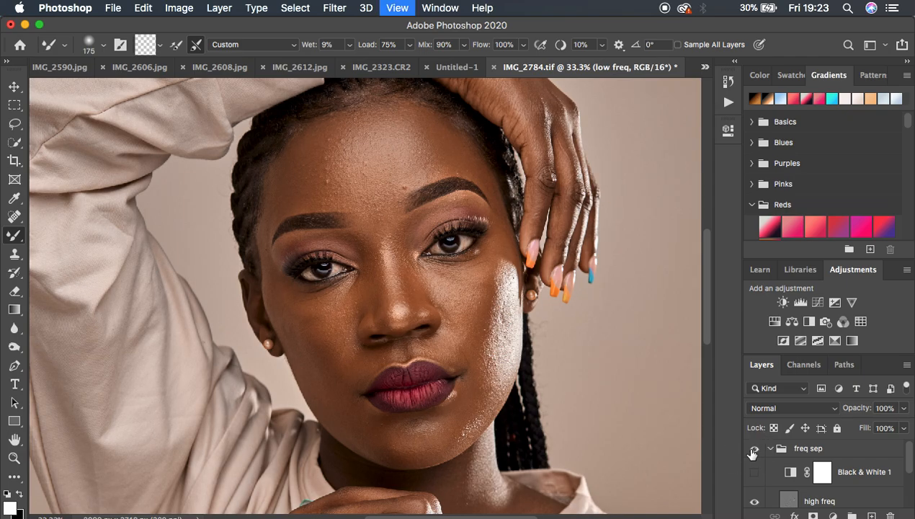
Step: Show the Black & White adjustment layer and blend the uneven tones on both cheeks with the Mixer Brush at size 175
{"action": "key", "text": "super+plus"}
{"action": "key", "text": "super+plus"}
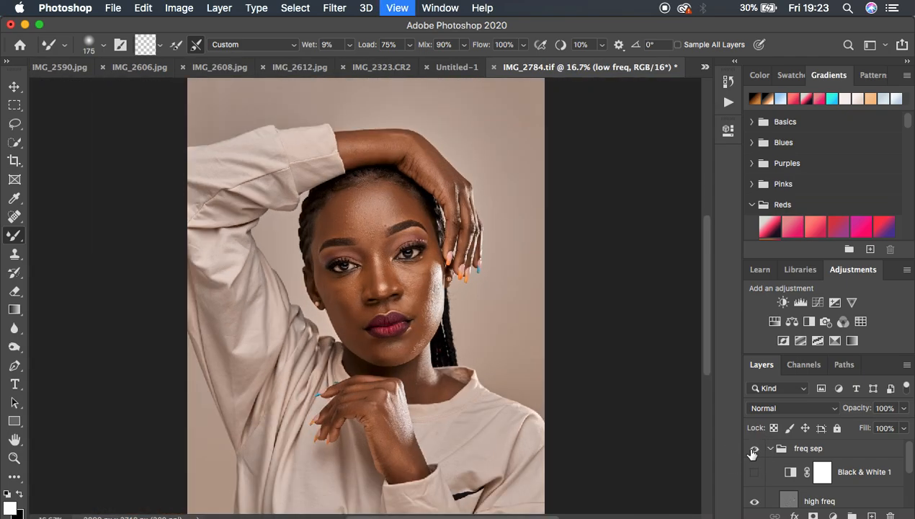
{"action": "left_click_drag", "start_coordinate": [376, 174], "coordinate": [385, 170]}
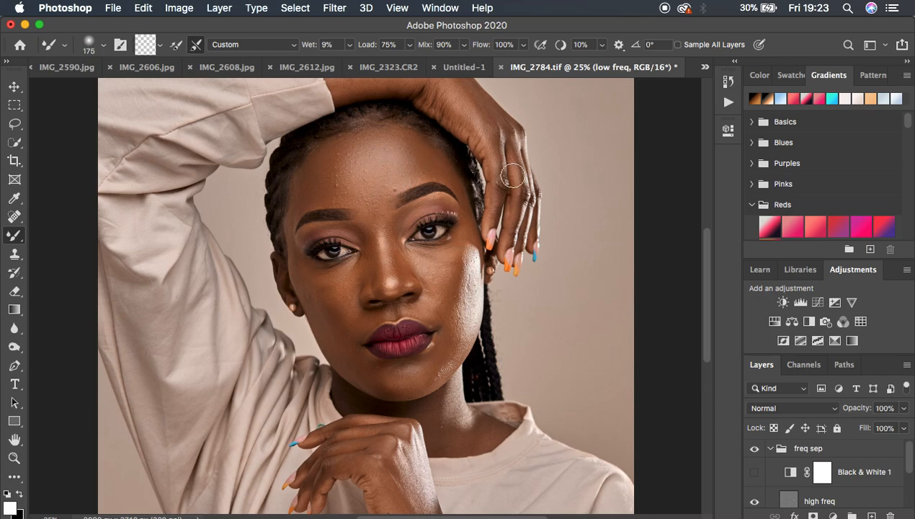
{"action": "left_click", "coordinate": [755, 472]}
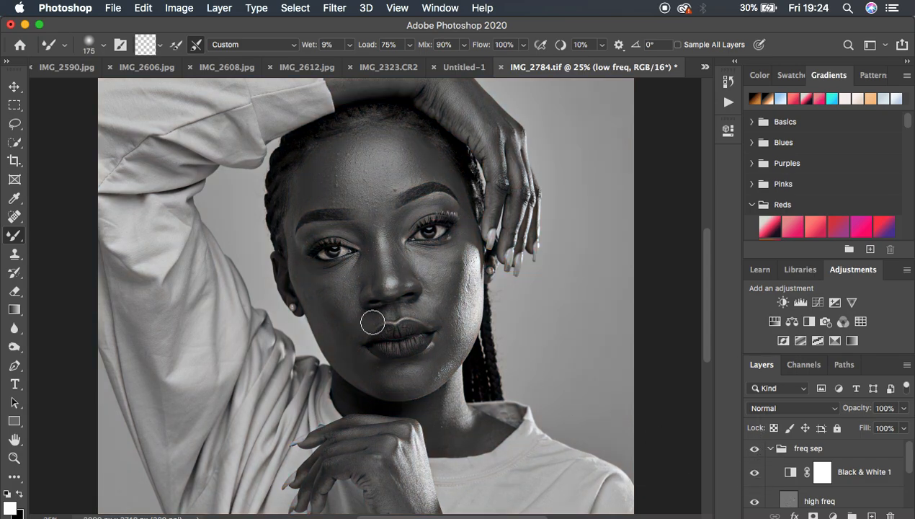
{"action": "mouse_move", "coordinate": [319, 303]}
{"action": "left_mouse_down"}
{"action": "mouse_move", "coordinate": [328, 315]}
{"action": "mouse_move", "coordinate": [311, 279]}
{"action": "mouse_move", "coordinate": [327, 319]}
{"action": "mouse_move", "coordinate": [335, 278]}
{"action": "mouse_move", "coordinate": [339, 321]}
{"action": "mouse_move", "coordinate": [298, 260]}
{"action": "left_mouse_up"}
{"action": "mouse_move", "coordinate": [445, 275]}
{"action": "left_mouse_down"}
{"action": "mouse_move", "coordinate": [455, 264]}
{"action": "mouse_move", "coordinate": [455, 274]}
{"action": "mouse_move", "coordinate": [457, 241]}
{"action": "mouse_move", "coordinate": [453, 280]}
{"action": "mouse_move", "coordinate": [439, 267]}
{"action": "mouse_move", "coordinate": [432, 282]}
{"action": "mouse_move", "coordinate": [440, 263]}
{"action": "mouse_move", "coordinate": [433, 253]}
{"action": "mouse_move", "coordinate": [423, 262]}
{"action": "mouse_move", "coordinate": [435, 275]}
{"action": "mouse_move", "coordinate": [433, 316]}
{"action": "mouse_move", "coordinate": [443, 297]}
{"action": "left_mouse_up"}
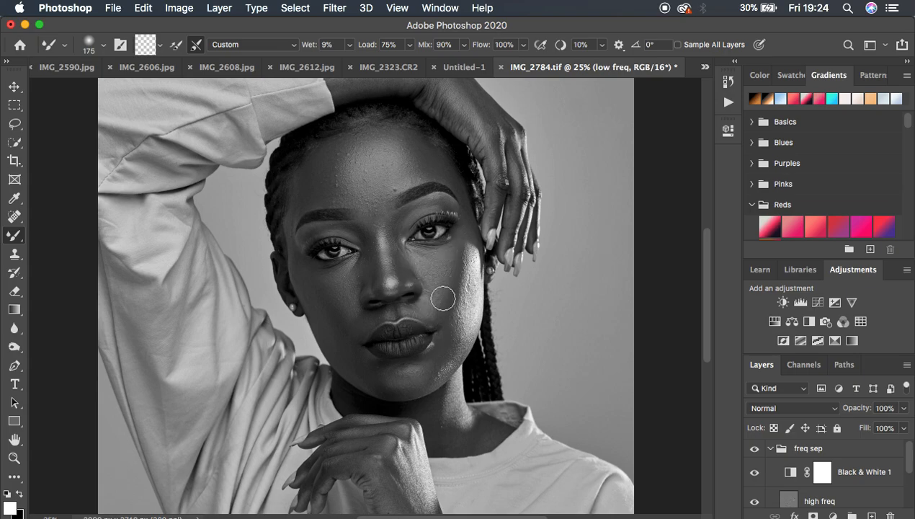
{"action": "mouse_move", "coordinate": [468, 257]}
{"action": "left_mouse_down"}
{"action": "mouse_move", "coordinate": [467, 296]}
{"action": "mouse_move", "coordinate": [469, 285]}
{"action": "mouse_move", "coordinate": [436, 367]}
{"action": "mouse_move", "coordinate": [445, 335]}
{"action": "left_mouse_up"}
Step: Reduce the Mixer Brush to size 125 and smooth the tones along the chin, jaw, mouth area and inner cheek
{"action": "key", "text": "bracketleft"}
{"action": "key", "text": "bracketleft"}
{"action": "key", "text": "bracketleft"}
{"action": "key", "text": "bracketleft"}
{"action": "key", "text": "bracketleft"}
{"action": "mouse_move", "coordinate": [392, 383]}
{"action": "left_mouse_down"}
{"action": "mouse_move", "coordinate": [439, 355]}
{"action": "mouse_move", "coordinate": [432, 371]}
{"action": "mouse_move", "coordinate": [444, 366]}
{"action": "mouse_move", "coordinate": [447, 330]}
{"action": "mouse_move", "coordinate": [373, 376]}
{"action": "mouse_move", "coordinate": [340, 335]}
{"action": "mouse_move", "coordinate": [371, 380]}
{"action": "mouse_move", "coordinate": [444, 368]}
{"action": "left_mouse_up"}
{"action": "key", "text": "bracketright"}
{"action": "key", "text": "bracketright"}
{"action": "key", "text": "bracketleft"}
{"action": "key", "text": "bracketleft"}
{"action": "mouse_move", "coordinate": [450, 341]}
{"action": "left_mouse_down"}
{"action": "mouse_move", "coordinate": [451, 309]}
{"action": "mouse_move", "coordinate": [437, 362]}
{"action": "left_mouse_up"}
{"action": "mouse_move", "coordinate": [386, 385]}
{"action": "left_mouse_down"}
{"action": "mouse_move", "coordinate": [396, 385]}
{"action": "mouse_move", "coordinate": [364, 369]}
{"action": "mouse_move", "coordinate": [351, 344]}
{"action": "mouse_move", "coordinate": [366, 324]}
{"action": "left_mouse_up"}
{"action": "mouse_move", "coordinate": [414, 305]}
{"action": "left_mouse_down"}
{"action": "mouse_move", "coordinate": [433, 309]}
{"action": "mouse_move", "coordinate": [422, 309]}
{"action": "mouse_move", "coordinate": [439, 272]}
{"action": "mouse_move", "coordinate": [422, 269]}
{"action": "mouse_move", "coordinate": [447, 259]}
{"action": "left_mouse_up"}
Step: Hide the Black & White adjustment layer and compare the face and cheeks with the freq sep group off and on
{"action": "left_click", "coordinate": [753, 472]}
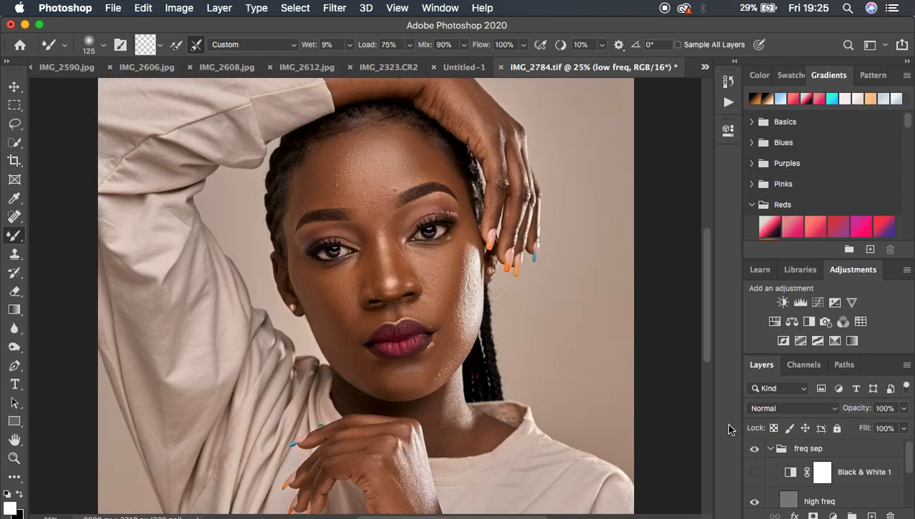
{"action": "left_click", "coordinate": [753, 450]}
{"action": "left_click", "coordinate": [751, 452]}
{"action": "left_click", "coordinate": [752, 452]}
{"action": "left_click", "coordinate": [751, 452]}
{"action": "left_click", "coordinate": [752, 451]}
{"action": "left_click", "coordinate": [751, 452]}
{"action": "left_click", "coordinate": [751, 451]}
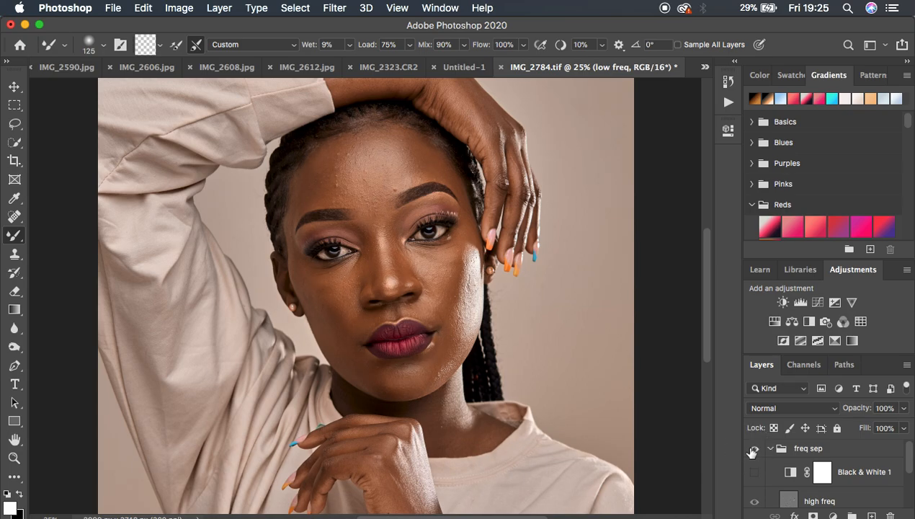
{"action": "left_click", "coordinate": [752, 451]}
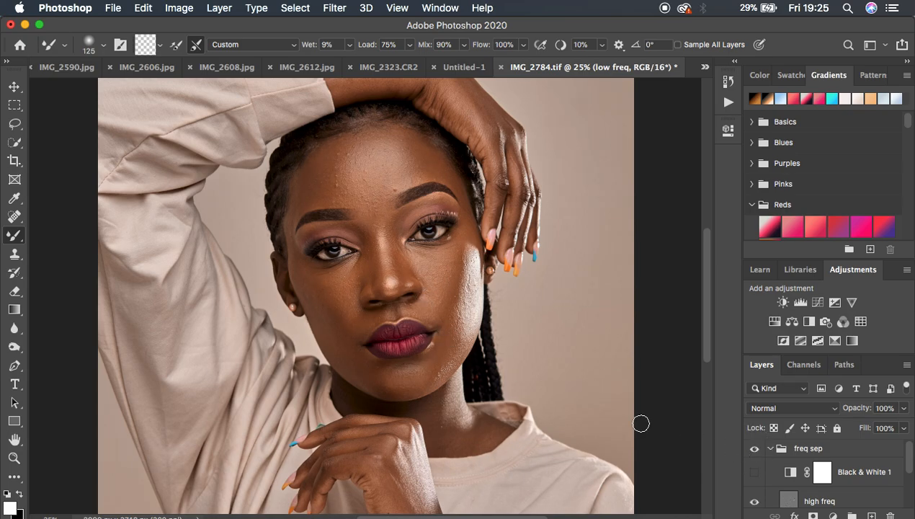
Step: Show the Black & White layer again and blend the nose bridge, the area between the brows, upper lip, chin and neck
{"action": "left_click", "coordinate": [753, 472]}
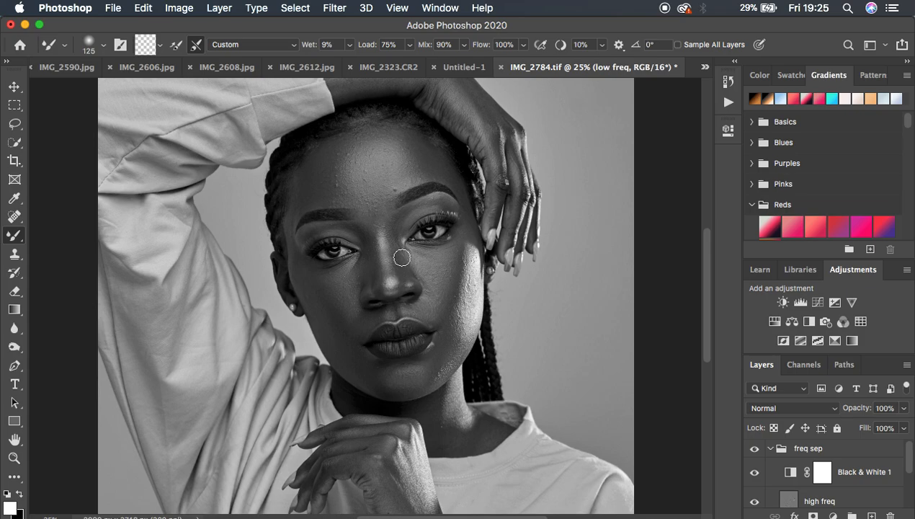
{"action": "mouse_move", "coordinate": [393, 232]}
{"action": "left_mouse_down"}
{"action": "mouse_move", "coordinate": [407, 269]}
{"action": "mouse_move", "coordinate": [394, 213]}
{"action": "mouse_move", "coordinate": [370, 236]}
{"action": "mouse_move", "coordinate": [372, 287]}
{"action": "mouse_move", "coordinate": [361, 226]}
{"action": "mouse_move", "coordinate": [374, 211]}
{"action": "mouse_move", "coordinate": [380, 229]}
{"action": "mouse_move", "coordinate": [371, 207]}
{"action": "left_mouse_up"}
{"action": "mouse_move", "coordinate": [407, 252]}
{"action": "left_mouse_down"}
{"action": "mouse_move", "coordinate": [380, 268]}
{"action": "mouse_move", "coordinate": [410, 257]}
{"action": "mouse_move", "coordinate": [379, 272]}
{"action": "mouse_move", "coordinate": [373, 292]}
{"action": "mouse_move", "coordinate": [358, 257]}
{"action": "mouse_move", "coordinate": [368, 246]}
{"action": "mouse_move", "coordinate": [364, 229]}
{"action": "left_mouse_up"}
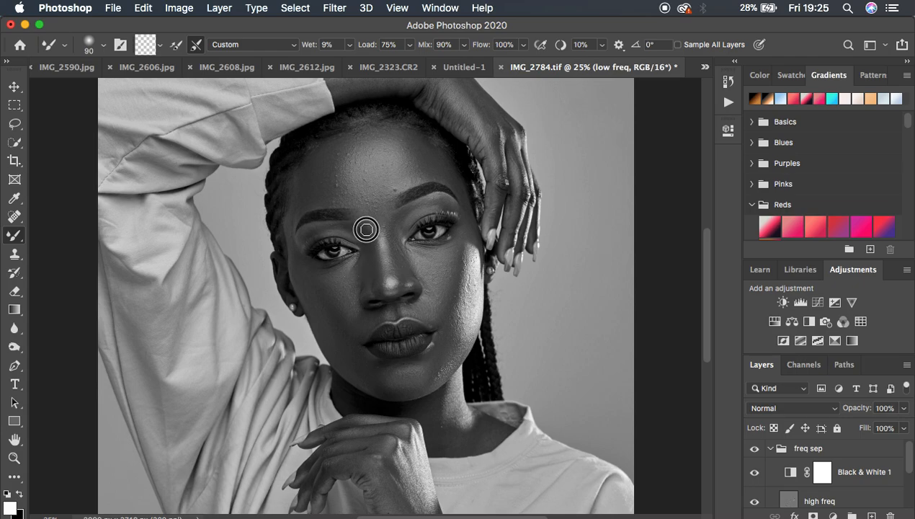
{"action": "mouse_move", "coordinate": [404, 315]}
{"action": "left_mouse_down"}
{"action": "mouse_move", "coordinate": [373, 319]}
{"action": "mouse_move", "coordinate": [365, 333]}
{"action": "left_mouse_up"}
{"action": "mouse_move", "coordinate": [389, 390]}
{"action": "left_mouse_down"}
{"action": "mouse_move", "coordinate": [446, 414]}
{"action": "mouse_move", "coordinate": [453, 428]}
{"action": "mouse_move", "coordinate": [433, 411]}
{"action": "mouse_move", "coordinate": [438, 434]}
{"action": "mouse_move", "coordinate": [461, 425]}
{"action": "left_mouse_up"}
Step: Blend the tones on the hand below the chin with the Mixer Brush at size 175 and its fingers at size 125
{"action": "key", "text": "]"}
{"action": "scroll", "coordinate": [420, 453], "scroll_direction": "down", "scroll_amount": 5}
{"action": "scroll", "coordinate": [419, 453], "scroll_direction": "right", "scroll_amount": 1}
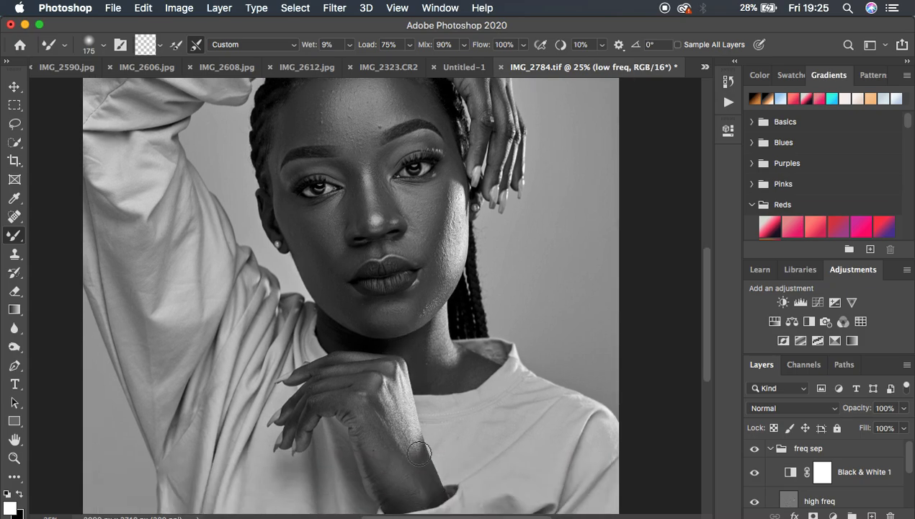
{"action": "mouse_move", "coordinate": [380, 401]}
{"action": "left_mouse_down"}
{"action": "mouse_move", "coordinate": [394, 432]}
{"action": "mouse_move", "coordinate": [370, 400]}
{"action": "mouse_move", "coordinate": [402, 460]}
{"action": "mouse_move", "coordinate": [422, 462]}
{"action": "left_mouse_up"}
{"action": "mouse_move", "coordinate": [369, 425]}
{"action": "left_mouse_down"}
{"action": "mouse_move", "coordinate": [387, 478]}
{"action": "mouse_move", "coordinate": [354, 384]}
{"action": "mouse_move", "coordinate": [312, 384]}
{"action": "mouse_move", "coordinate": [310, 393]}
{"action": "mouse_move", "coordinate": [359, 348]}
{"action": "mouse_move", "coordinate": [333, 353]}
{"action": "mouse_move", "coordinate": [342, 335]}
{"action": "mouse_move", "coordinate": [296, 346]}
{"action": "left_mouse_up"}
{"action": "key", "text": "bracketleft"}
{"action": "key", "text": "bracketleft"}
{"action": "left_click_drag", "start_coordinate": [312, 385], "coordinate": [299, 417]}
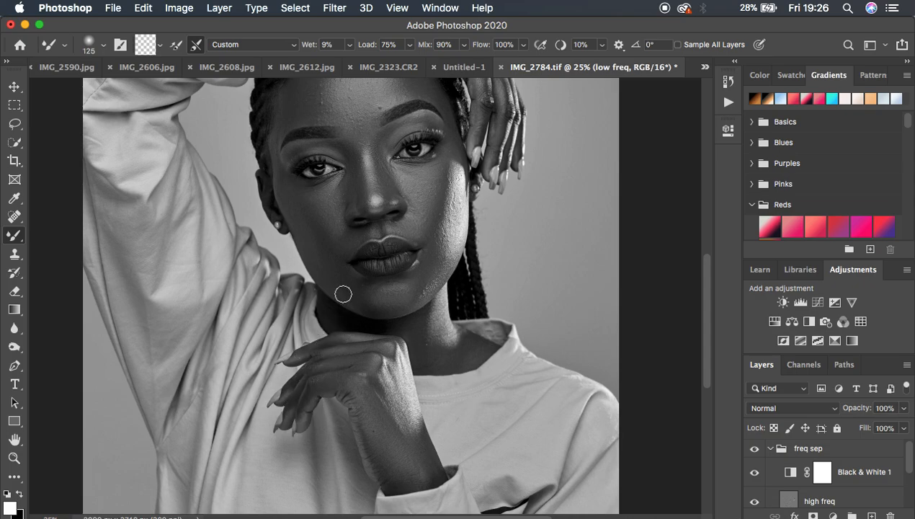
Step: Touch up the upper nose, and smooth the raised forearm and the hand beside the head with the Mixer Brush at size 175
{"action": "left_click", "coordinate": [374, 147]}
{"action": "left_click", "coordinate": [357, 132]}
{"action": "scroll", "coordinate": [474, 156], "scroll_direction": "up", "scroll_amount": 5}
{"action": "key", "text": "bracketright"}
{"action": "key", "text": "bracketright"}
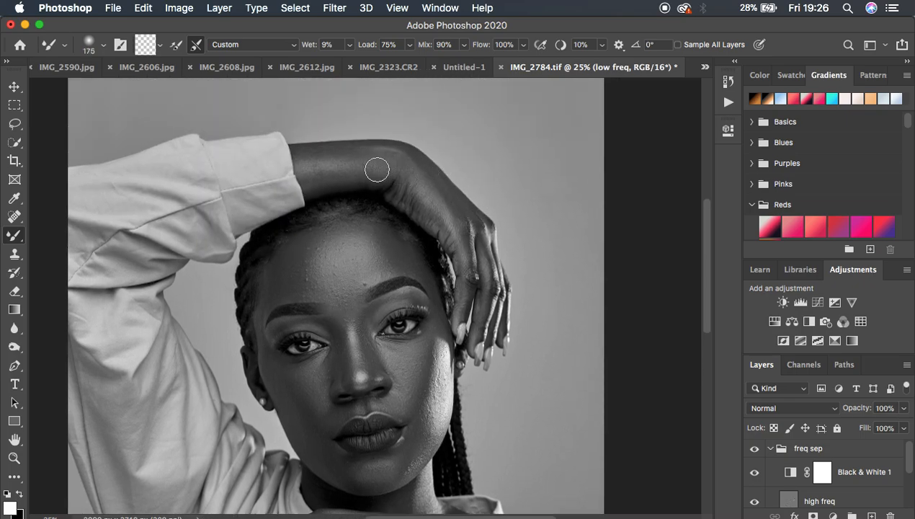
{"action": "mouse_move", "coordinate": [319, 168]}
{"action": "left_mouse_down"}
{"action": "mouse_move", "coordinate": [353, 169]}
{"action": "mouse_move", "coordinate": [311, 174]}
{"action": "mouse_move", "coordinate": [376, 169]}
{"action": "mouse_move", "coordinate": [310, 157]}
{"action": "mouse_move", "coordinate": [382, 157]}
{"action": "mouse_move", "coordinate": [431, 177]}
{"action": "mouse_move", "coordinate": [427, 210]}
{"action": "mouse_move", "coordinate": [417, 204]}
{"action": "mouse_move", "coordinate": [466, 269]}
{"action": "mouse_move", "coordinate": [468, 236]}
{"action": "mouse_move", "coordinate": [483, 247]}
{"action": "mouse_move", "coordinate": [490, 323]}
{"action": "left_mouse_up"}
{"action": "key", "text": "bracketleft"}
{"action": "key", "text": "bracketleft"}
{"action": "key", "text": "bracketleft"}
Step: Hide the Black & White adjustment layer and compare the whole portrait with the freq sep group off and on
{"action": "key", "text": "super+minus"}
{"action": "key", "text": "super+minus"}
{"action": "key", "text": "super+plus"}
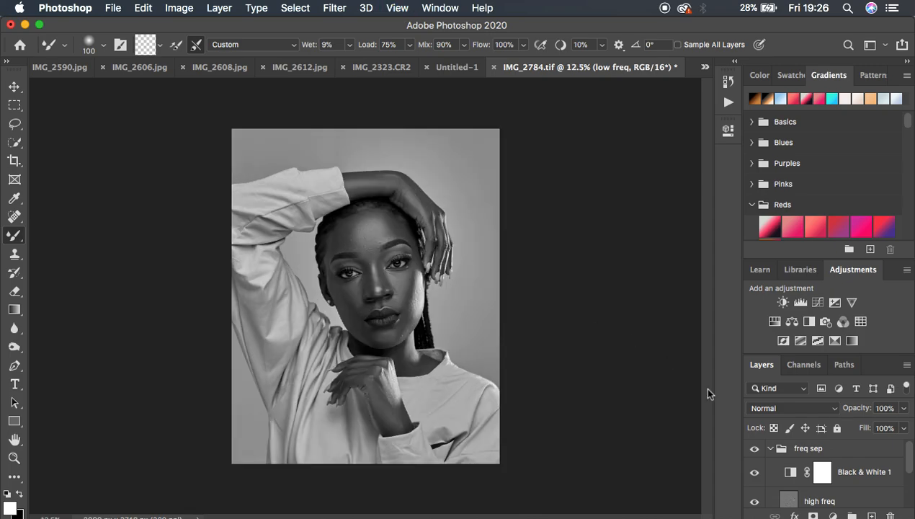
{"action": "left_click", "coordinate": [755, 472]}
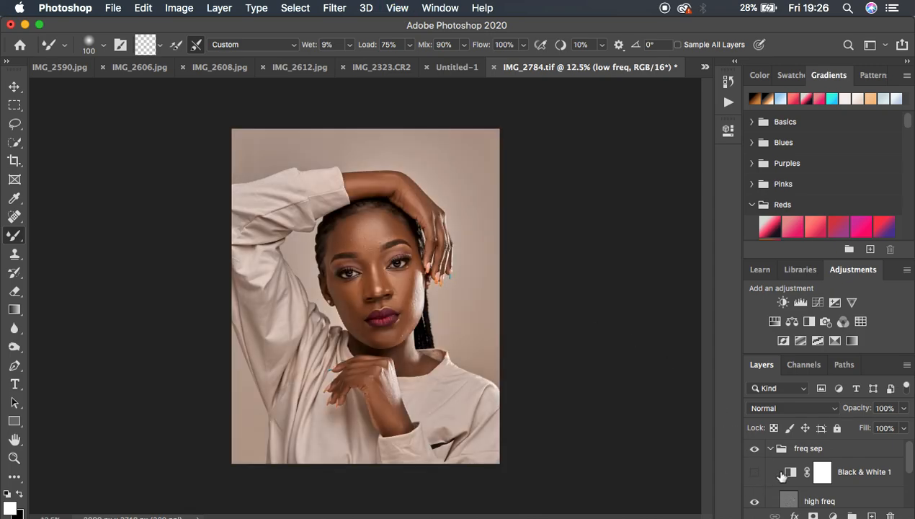
{"action": "left_click", "coordinate": [754, 449]}
{"action": "left_click", "coordinate": [753, 449]}
{"action": "left_click", "coordinate": [753, 449]}
Step: Delete the Black & White 1 adjustment layer and activate the Lasso tool on the low freq layer
{"action": "left_click", "coordinate": [863, 477]}
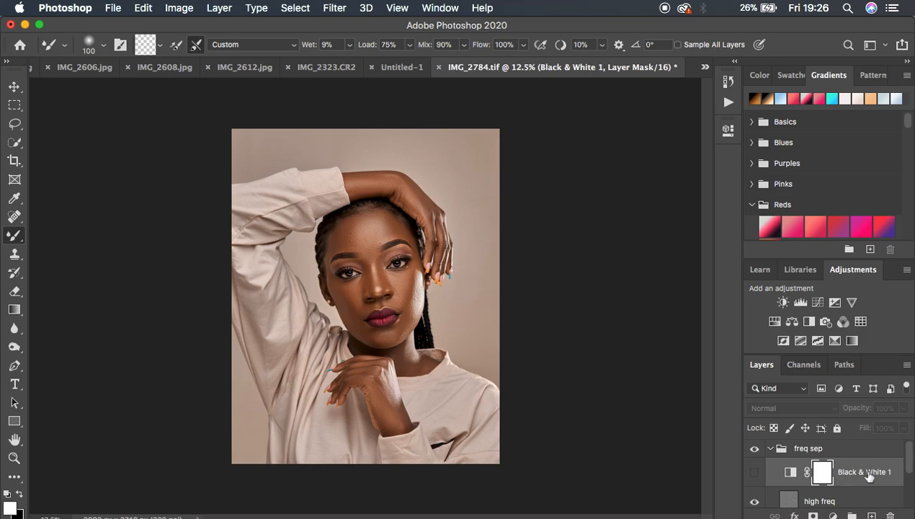
{"action": "key", "text": "Delete"}
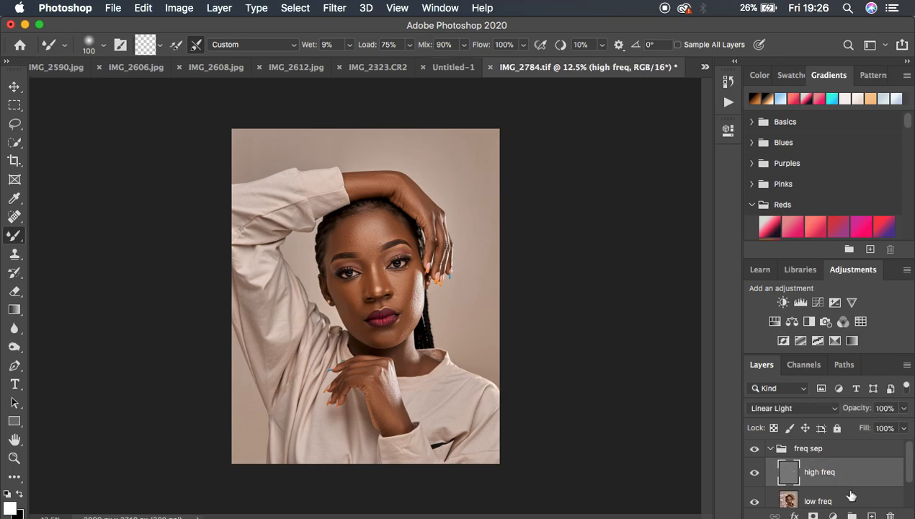
{"action": "left_click", "coordinate": [829, 500]}
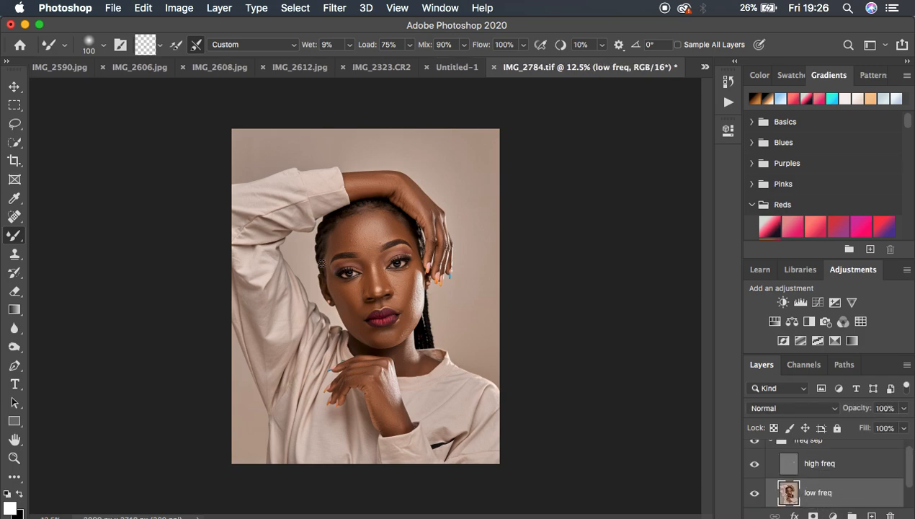
{"action": "left_click", "coordinate": [15, 126]}
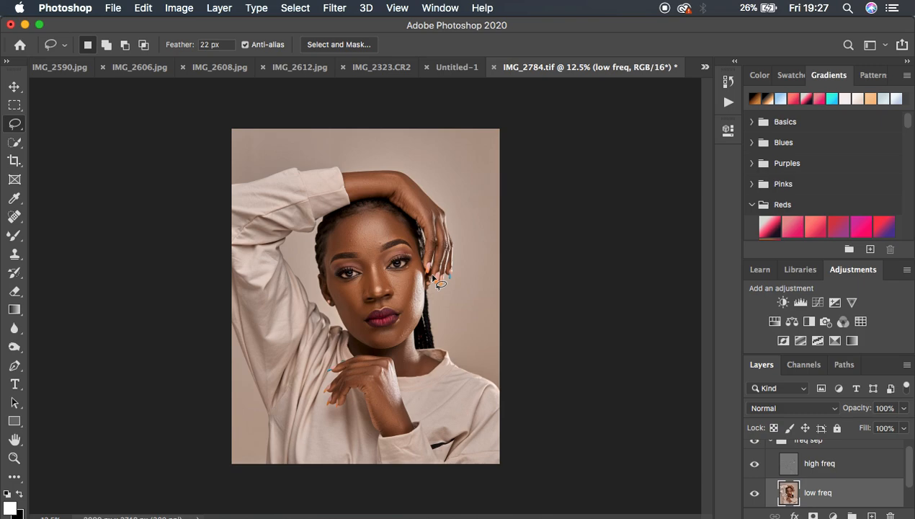
{"action": "key", "text": "super+plus"}
{"action": "key", "text": "super+plus"}
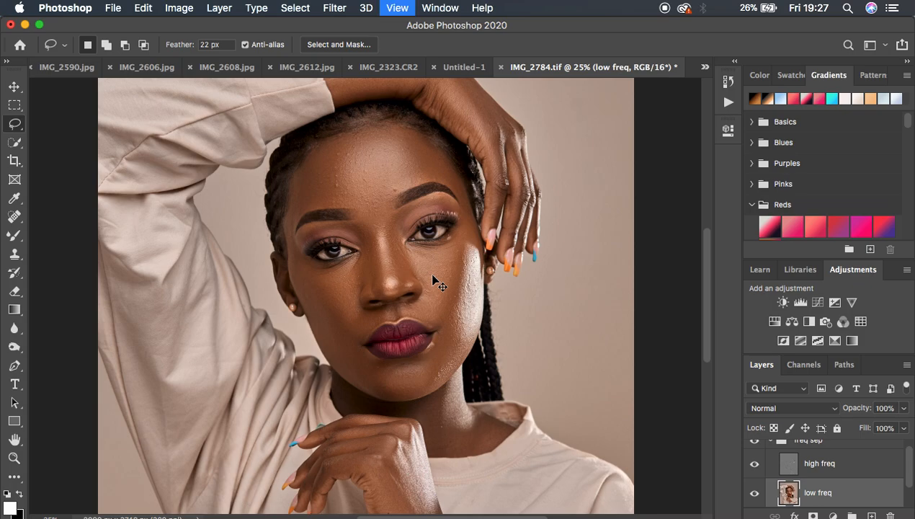
{"action": "scroll", "coordinate": [484, 257], "scroll_direction": "up", "scroll_amount": 5}
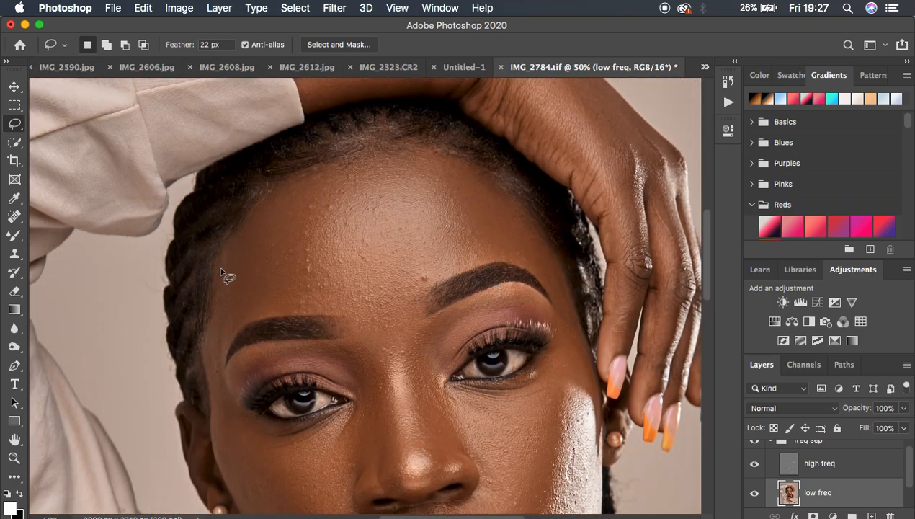
{"action": "left_click_drag", "start_coordinate": [221, 270], "coordinate": [271, 189]}
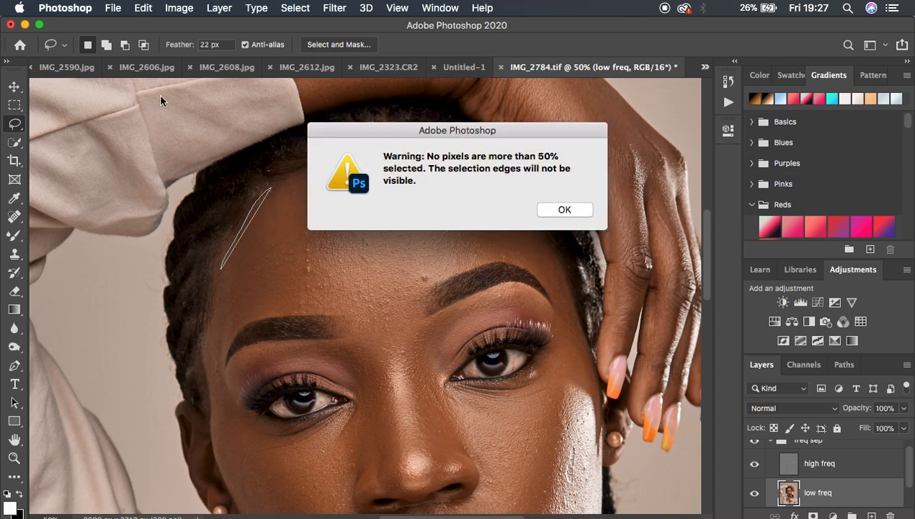
{"action": "left_click", "coordinate": [556, 210]}
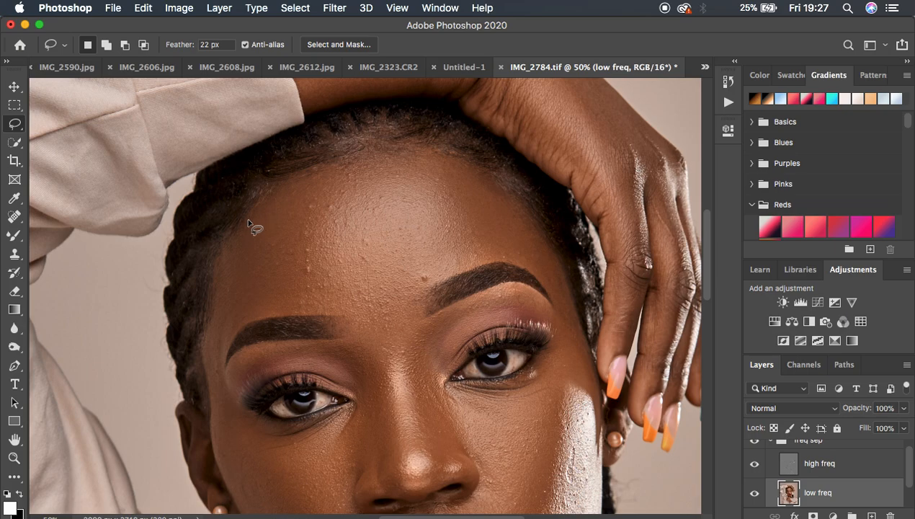
{"action": "left_click_drag", "start_coordinate": [220, 246], "coordinate": [263, 202]}
{"action": "left_click", "coordinate": [560, 210]}
Step: Lasso the forehead between hairline and eyebrows, apply a Gaussian Blur with a 30-pixel radius to it, and deselect
{"action": "mouse_move", "coordinate": [271, 192]}
{"action": "left_mouse_down"}
{"action": "mouse_move", "coordinate": [237, 224]}
{"action": "mouse_move", "coordinate": [216, 273]}
{"action": "mouse_move", "coordinate": [203, 371]}
{"action": "mouse_move", "coordinate": [257, 313]}
{"action": "mouse_move", "coordinate": [393, 304]}
{"action": "mouse_move", "coordinate": [467, 261]}
{"action": "mouse_move", "coordinate": [526, 262]}
{"action": "mouse_move", "coordinate": [571, 301]}
{"action": "mouse_move", "coordinate": [536, 227]}
{"action": "mouse_move", "coordinate": [500, 184]}
{"action": "mouse_move", "coordinate": [416, 149]}
{"action": "mouse_move", "coordinate": [333, 165]}
{"action": "mouse_move", "coordinate": [272, 196]}
{"action": "left_mouse_up"}
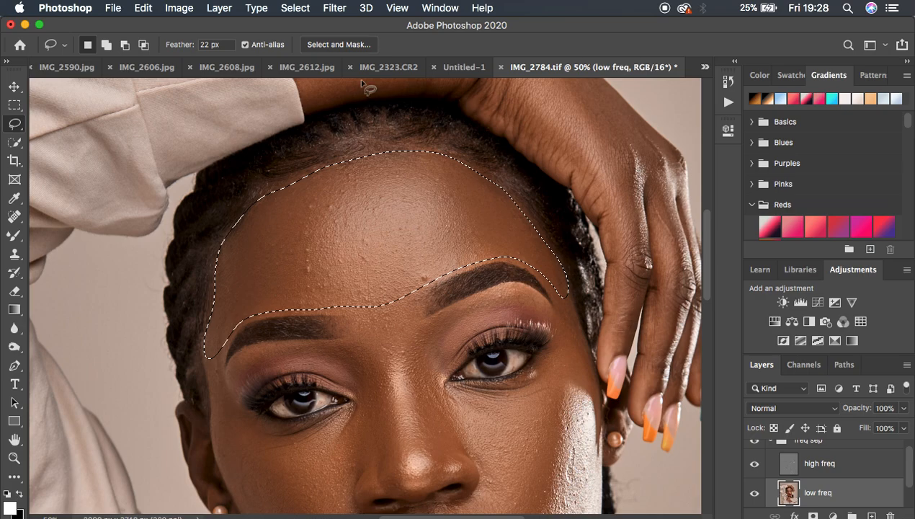
{"action": "left_click", "coordinate": [335, 8]}
{"action": "mouse_move", "coordinate": [414, 179]}
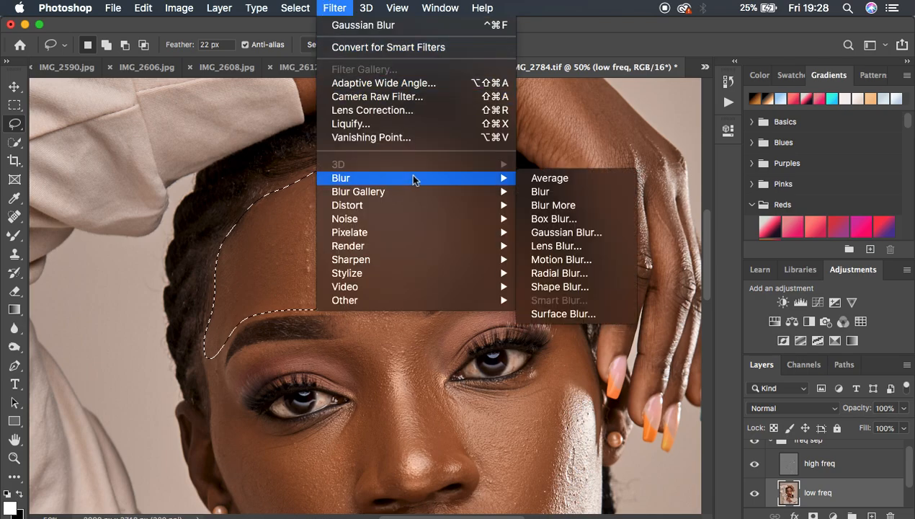
{"action": "left_click", "coordinate": [587, 234]}
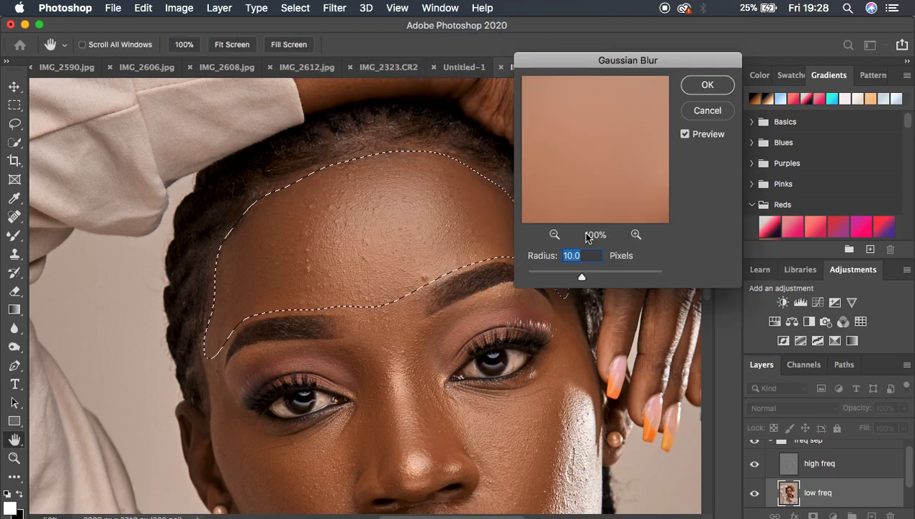
{"action": "left_click_drag", "start_coordinate": [638, 63], "coordinate": [684, 56]}
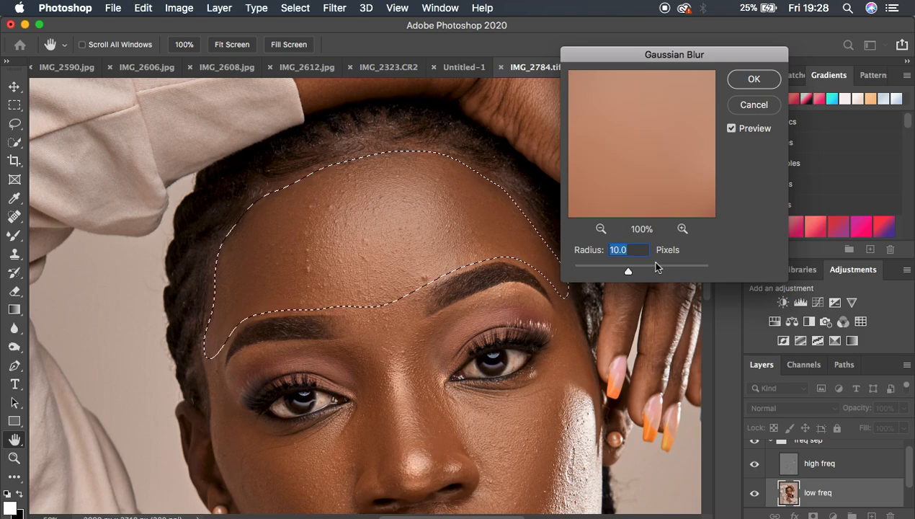
{"action": "left_click_drag", "start_coordinate": [626, 270], "coordinate": [639, 272]}
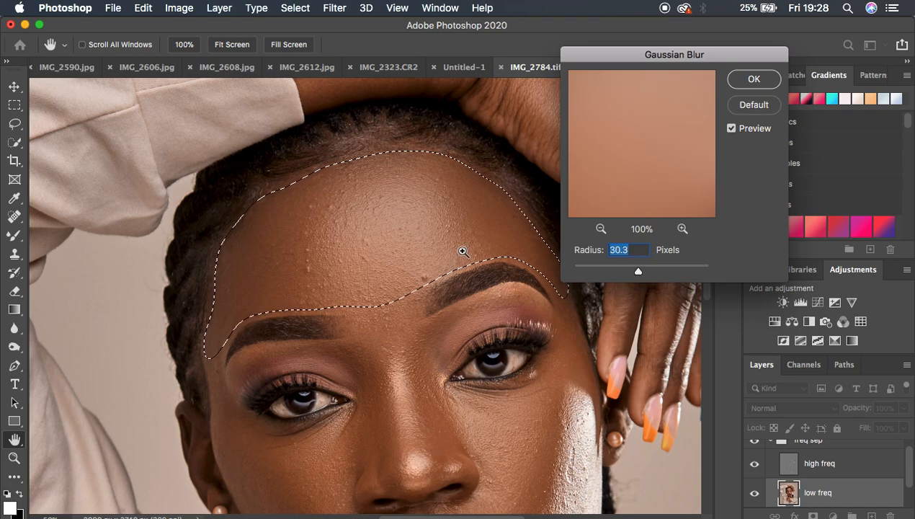
{"action": "scroll", "coordinate": [462, 250], "scroll_direction": "down", "scroll_amount": 4}
{"action": "scroll", "coordinate": [462, 251], "scroll_direction": "up", "scroll_amount": 1}
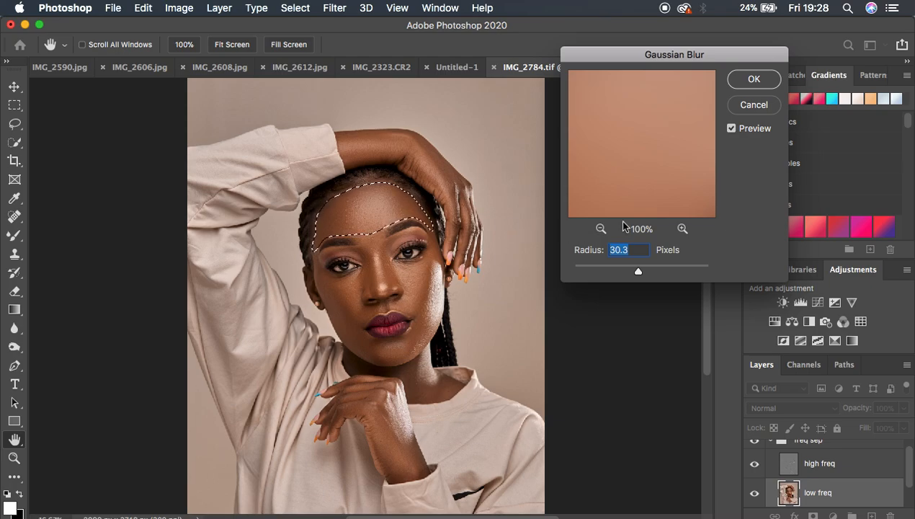
{"action": "key", "text": "BackSpace"}
{"action": "key", "text": "BackSpace"}
{"action": "key", "text": "BackSpace"}
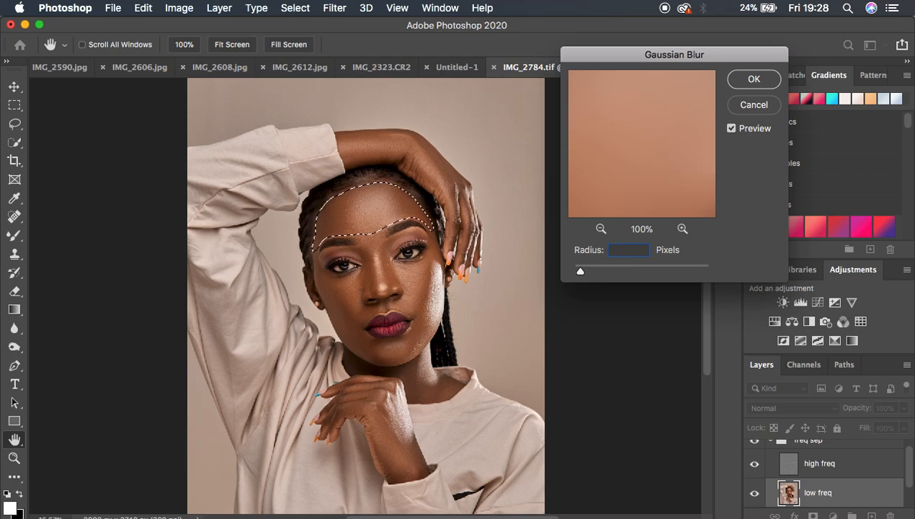
{"action": "type", "text": "30"}
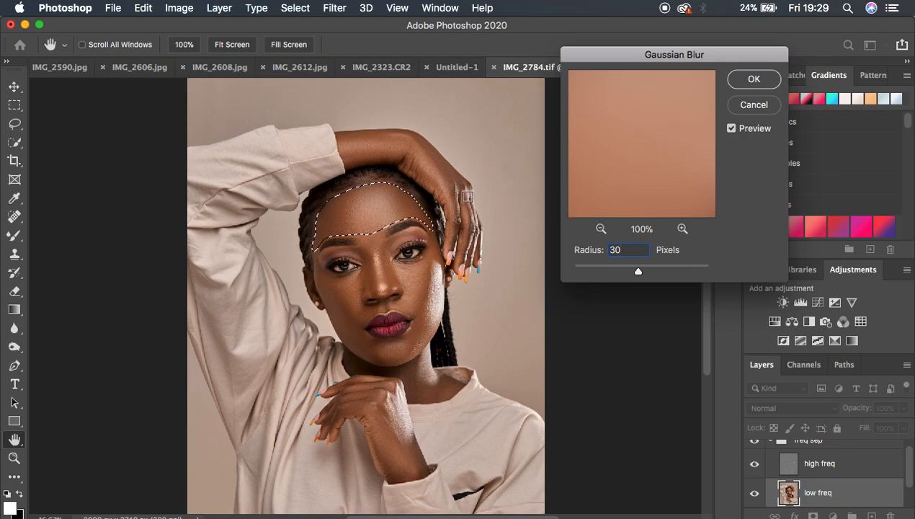
{"action": "left_click", "coordinate": [749, 79]}
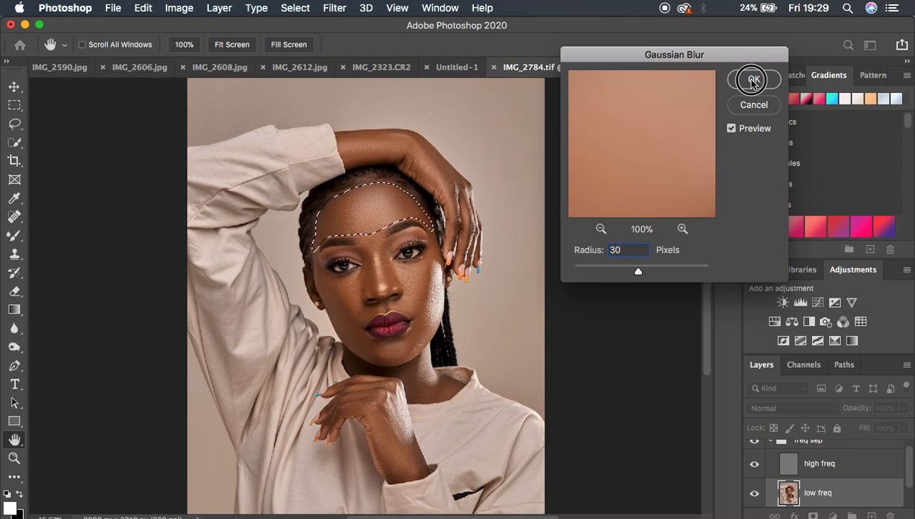
{"action": "left_click", "coordinate": [559, 274]}
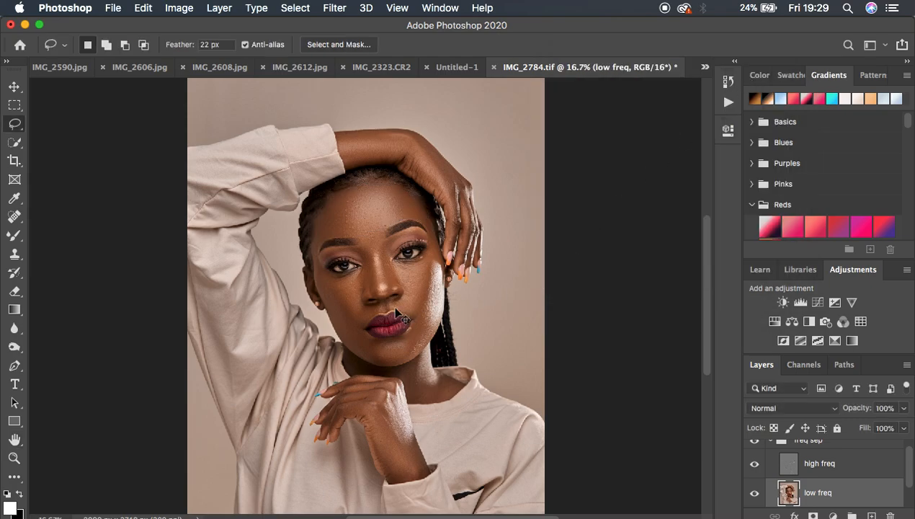
Step: Lasso the under-eye and upper cheek area on the shadowed side of the face and reapply the Gaussian Blur
{"action": "key", "text": "super+plus"}
{"action": "mouse_move", "coordinate": [290, 250]}
{"action": "left_mouse_down"}
{"action": "mouse_move", "coordinate": [292, 273]}
{"action": "mouse_move", "coordinate": [313, 298]}
{"action": "mouse_move", "coordinate": [344, 306]}
{"action": "mouse_move", "coordinate": [364, 260]}
{"action": "mouse_move", "coordinate": [295, 258]}
{"action": "left_mouse_up"}
{"action": "right_click", "coordinate": [322, 279]}
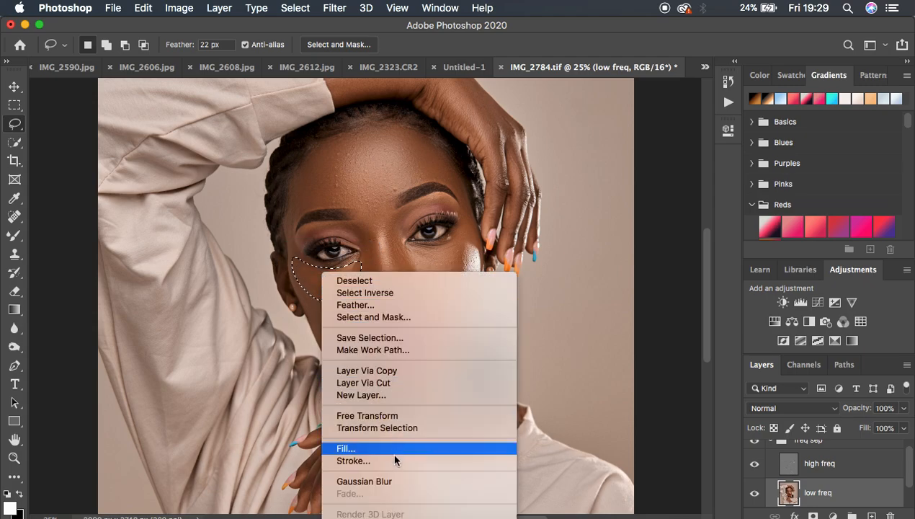
{"action": "left_click", "coordinate": [395, 482]}
{"action": "left_click", "coordinate": [396, 481]}
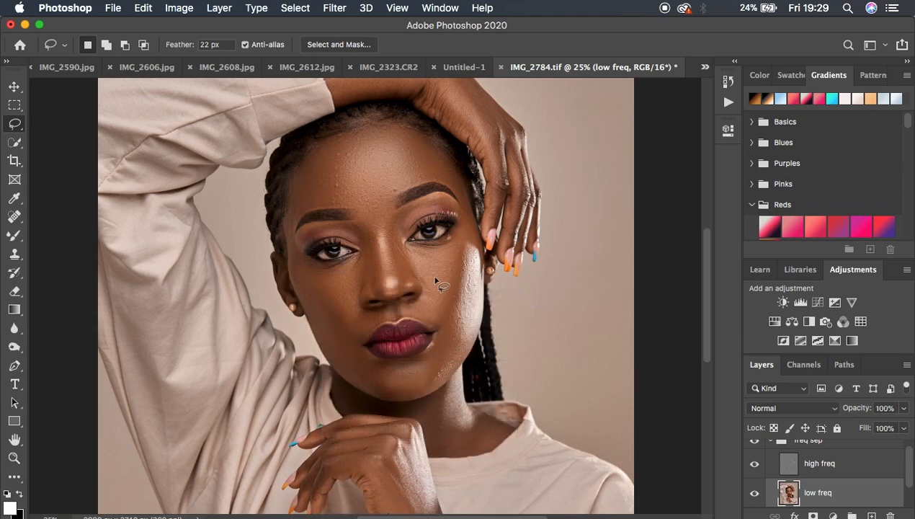
Step: Lasso the upper cheek under the eye on the brightly lit side, reapply the Gaussian Blur, and deselect
{"action": "mouse_move", "coordinate": [463, 232]}
{"action": "left_mouse_down"}
{"action": "mouse_move", "coordinate": [400, 247]}
{"action": "mouse_move", "coordinate": [443, 294]}
{"action": "mouse_move", "coordinate": [469, 232]}
{"action": "left_mouse_up"}
{"action": "right_click", "coordinate": [443, 268]}
{"action": "left_click", "coordinate": [517, 472]}
{"action": "key", "text": "super+d"}
Step: Lasso the lower cheek and jaw on the shadowed side, reapply the Gaussian Blur, adjust its Fade opacity, and deselect
{"action": "mouse_move", "coordinate": [308, 287]}
{"action": "left_mouse_down"}
{"action": "mouse_move", "coordinate": [356, 325]}
{"action": "mouse_move", "coordinate": [364, 353]}
{"action": "mouse_move", "coordinate": [389, 378]}
{"action": "mouse_move", "coordinate": [378, 391]}
{"action": "mouse_move", "coordinate": [342, 366]}
{"action": "left_mouse_up"}
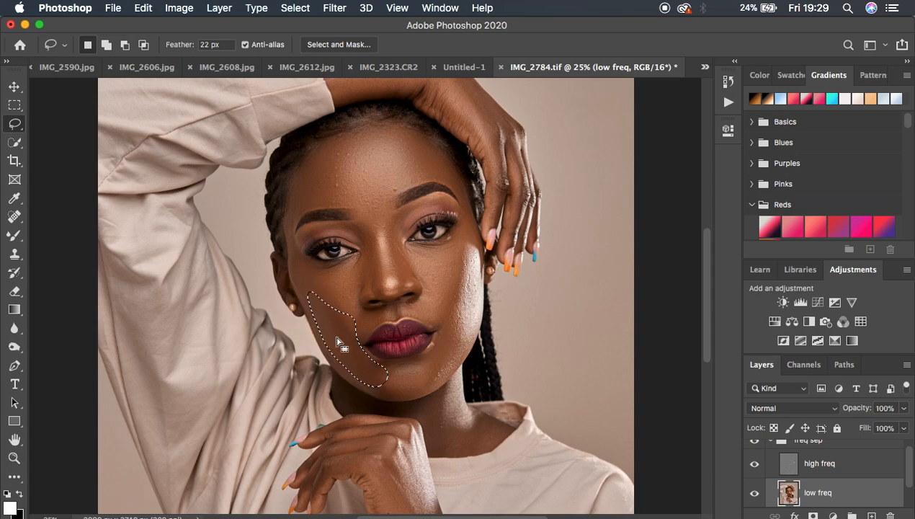
{"action": "right_click", "coordinate": [338, 344]}
{"action": "left_click", "coordinate": [410, 489]}
{"action": "key", "text": "shift"}
{"action": "key", "text": "super+shift+f"}
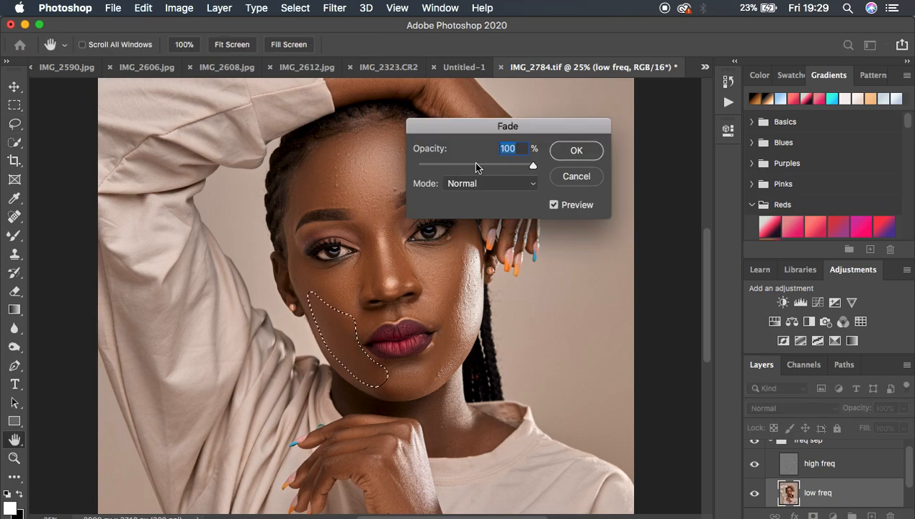
{"action": "left_click_drag", "start_coordinate": [507, 167], "coordinate": [584, 163]}
{"action": "left_click", "coordinate": [582, 153]}
{"action": "key", "text": "super+d"}
Step: Lasso the brightly lit side from beside the nose around the mouth to the chin, reapply the Gaussian Blur, and deselect
{"action": "mouse_move", "coordinate": [439, 296]}
{"action": "left_mouse_down"}
{"action": "mouse_move", "coordinate": [415, 307]}
{"action": "mouse_move", "coordinate": [440, 323]}
{"action": "mouse_move", "coordinate": [433, 350]}
{"action": "mouse_move", "coordinate": [374, 371]}
{"action": "mouse_move", "coordinate": [397, 395]}
{"action": "mouse_move", "coordinate": [418, 391]}
{"action": "mouse_move", "coordinate": [451, 361]}
{"action": "mouse_move", "coordinate": [440, 288]}
{"action": "left_mouse_up"}
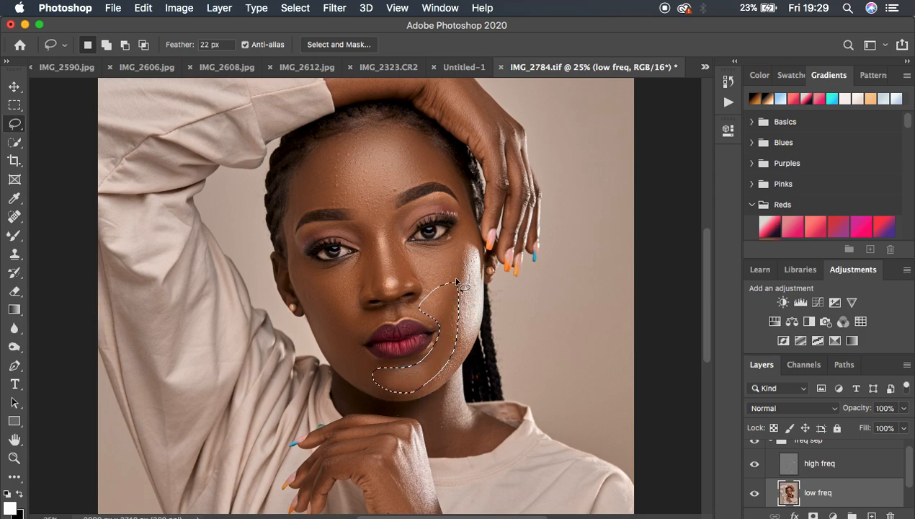
{"action": "right_click", "coordinate": [448, 317]}
{"action": "left_click", "coordinate": [520, 496]}
{"action": "key", "text": "super+d"}
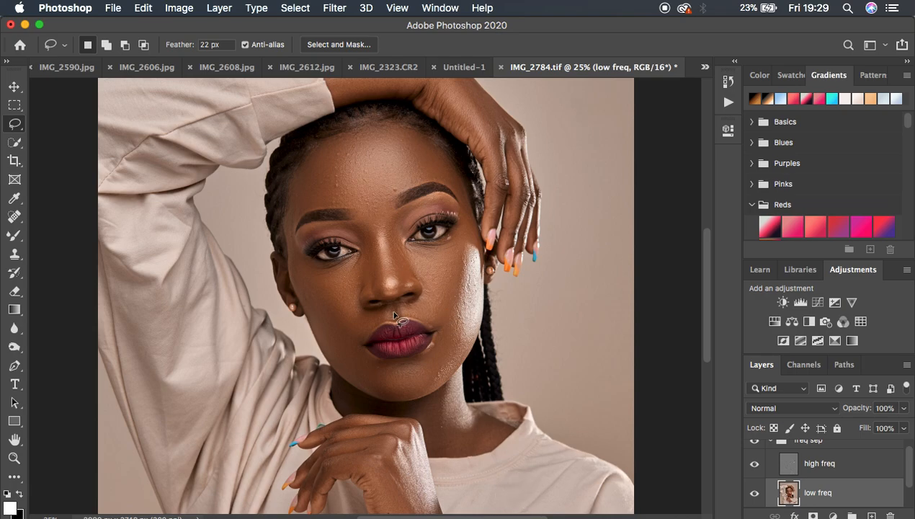
Step: Lasso the skin above each side of the upper lip in turn, reapply the Gaussian Blur to each, and deselect
{"action": "mouse_move", "coordinate": [358, 317]}
{"action": "left_mouse_down"}
{"action": "mouse_move", "coordinate": [350, 341]}
{"action": "mouse_move", "coordinate": [363, 320]}
{"action": "left_mouse_up"}
{"action": "right_click", "coordinate": [365, 326]}
{"action": "left_click", "coordinate": [448, 493]}
{"action": "mouse_move", "coordinate": [416, 317]}
{"action": "left_mouse_down"}
{"action": "mouse_move", "coordinate": [448, 310]}
{"action": "mouse_move", "coordinate": [424, 292]}
{"action": "mouse_move", "coordinate": [428, 312]}
{"action": "left_mouse_up"}
{"action": "right_click", "coordinate": [428, 312]}
{"action": "left_click", "coordinate": [505, 491]}
{"action": "key", "text": "super+d"}
Step: Lasso each side of the nose beside the inner eye corners in turn, reapply the Gaussian Blur, and deselect
{"action": "mouse_move", "coordinate": [344, 222]}
{"action": "left_mouse_down"}
{"action": "mouse_move", "coordinate": [379, 251]}
{"action": "mouse_move", "coordinate": [384, 294]}
{"action": "mouse_move", "coordinate": [356, 287]}
{"action": "mouse_move", "coordinate": [356, 224]}
{"action": "left_mouse_up"}
{"action": "right_click", "coordinate": [368, 249]}
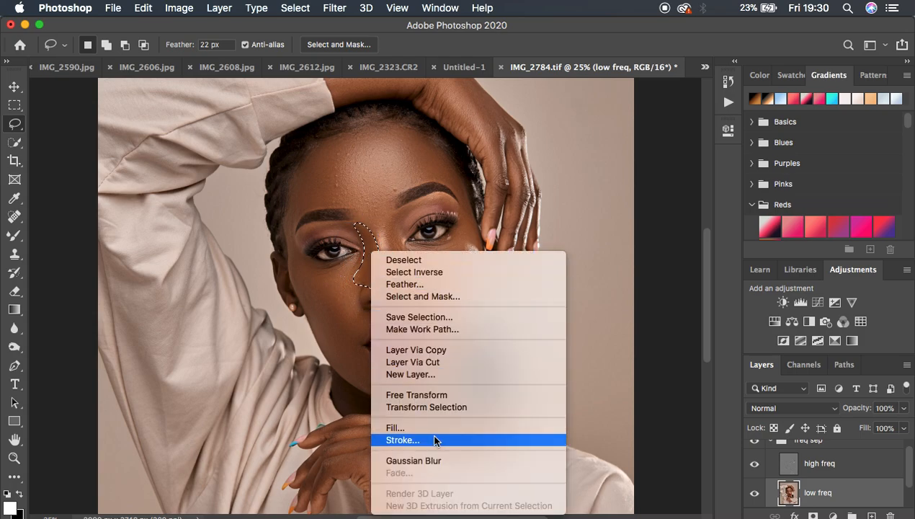
{"action": "left_click", "coordinate": [441, 461]}
{"action": "key", "text": "ctrl+d"}
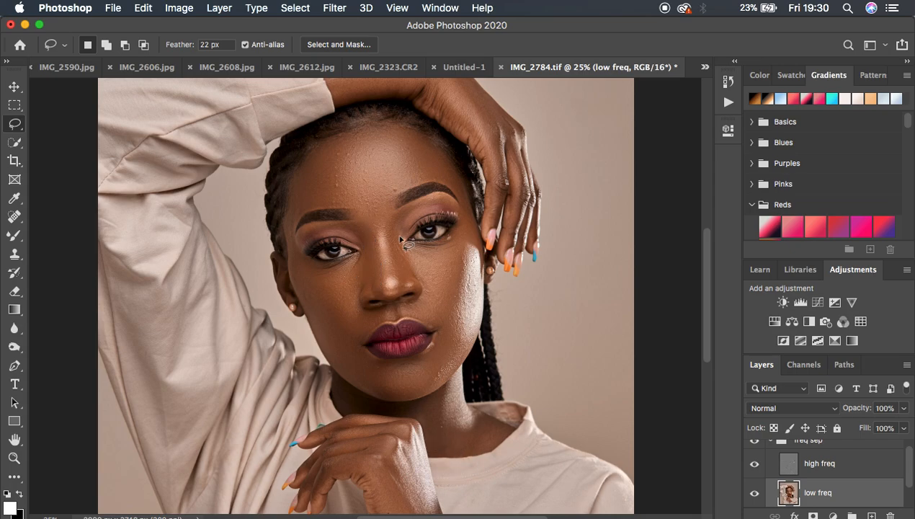
{"action": "mouse_move", "coordinate": [405, 210]}
{"action": "left_mouse_down"}
{"action": "mouse_move", "coordinate": [379, 227]}
{"action": "mouse_move", "coordinate": [408, 276]}
{"action": "mouse_move", "coordinate": [417, 266]}
{"action": "mouse_move", "coordinate": [408, 213]}
{"action": "mouse_move", "coordinate": [396, 219]}
{"action": "left_mouse_up"}
{"action": "right_click", "coordinate": [401, 255]}
{"action": "left_click", "coordinate": [478, 463]}
{"action": "left_click", "coordinate": [455, 296]}
Step: Lasso the nose bridge down to its tip, reapply the Gaussian Blur, fade it to a lower opacity, and deselect
{"action": "mouse_move", "coordinate": [374, 226]}
{"action": "left_mouse_down"}
{"action": "mouse_move", "coordinate": [377, 280]}
{"action": "mouse_move", "coordinate": [392, 295]}
{"action": "mouse_move", "coordinate": [399, 286]}
{"action": "mouse_move", "coordinate": [377, 229]}
{"action": "left_mouse_up"}
{"action": "right_click", "coordinate": [388, 266]}
{"action": "left_click", "coordinate": [451, 469]}
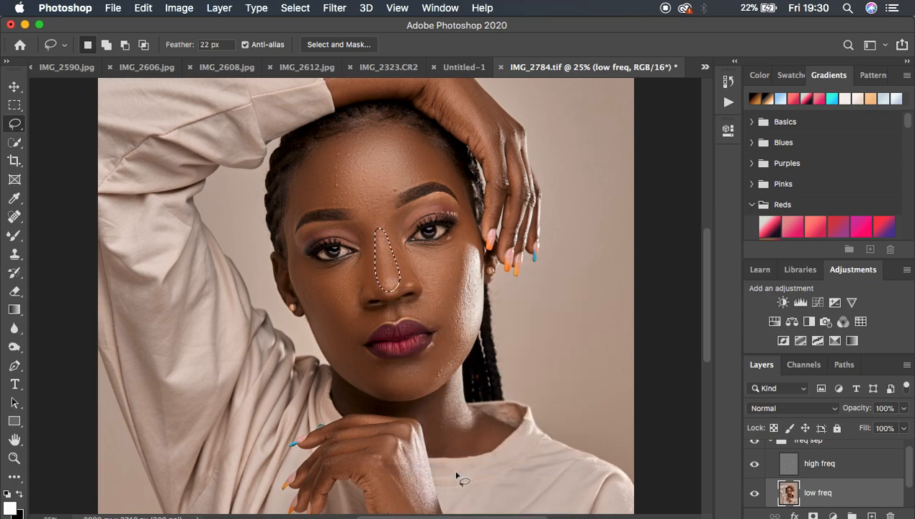
{"action": "right_click", "coordinate": [387, 271]}
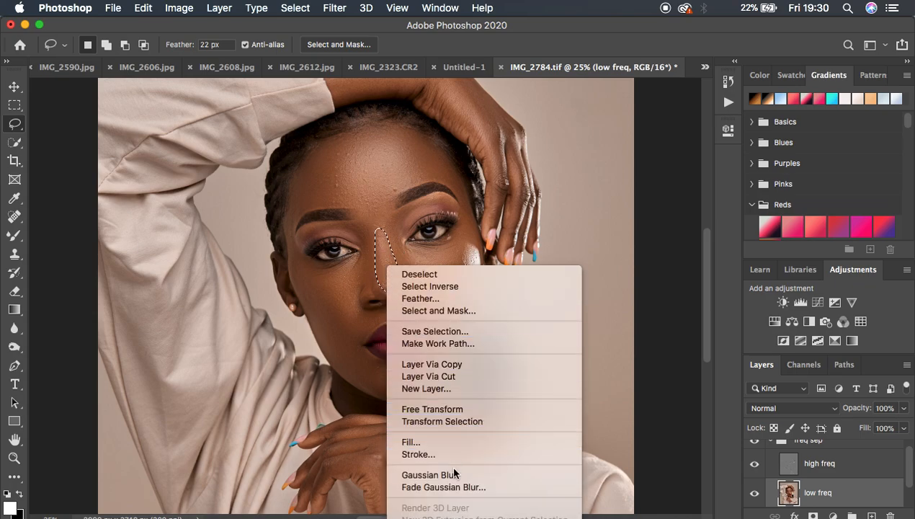
{"action": "left_click", "coordinate": [458, 487]}
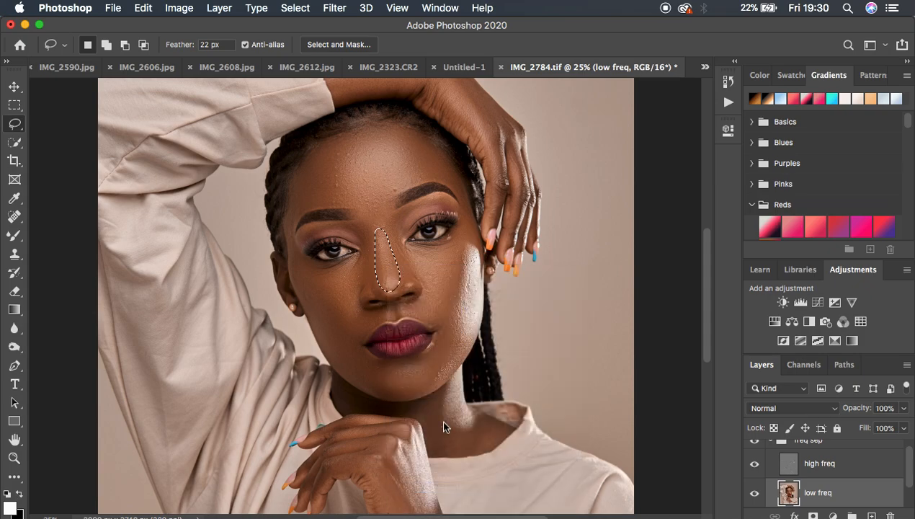
{"action": "left_click_drag", "start_coordinate": [479, 168], "coordinate": [423, 168]}
{"action": "left_click", "coordinate": [576, 152]}
{"action": "left_click", "coordinate": [568, 302]}
Step: View the whole portrait and compare it before and after by toggling the collapsed freq sep group's visibility
{"action": "key", "text": "super+minus"}
{"action": "key", "text": "super+minus"}
{"action": "key", "text": "super+minus"}
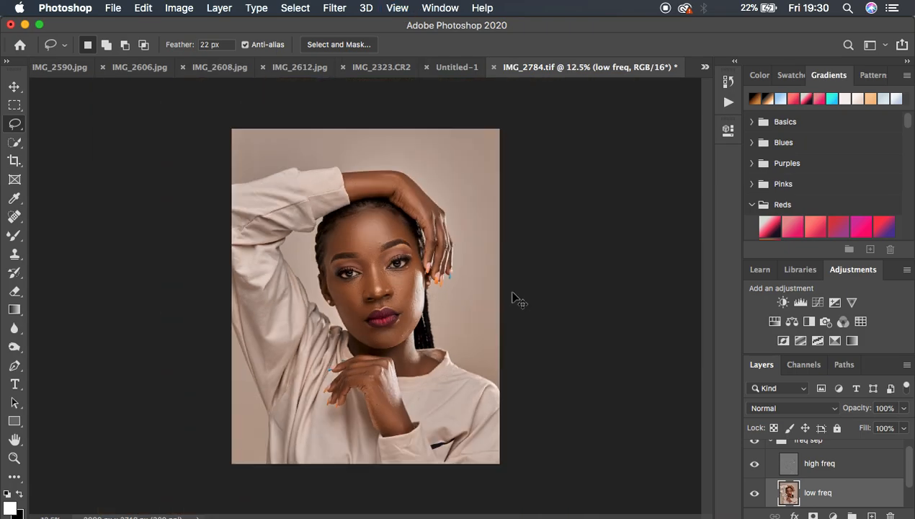
{"action": "key", "text": "super+plus"}
{"action": "key", "text": "super+plus"}
{"action": "key", "text": "super+minus"}
{"action": "scroll", "coordinate": [876, 469], "scroll_direction": "up", "scroll_amount": 1}
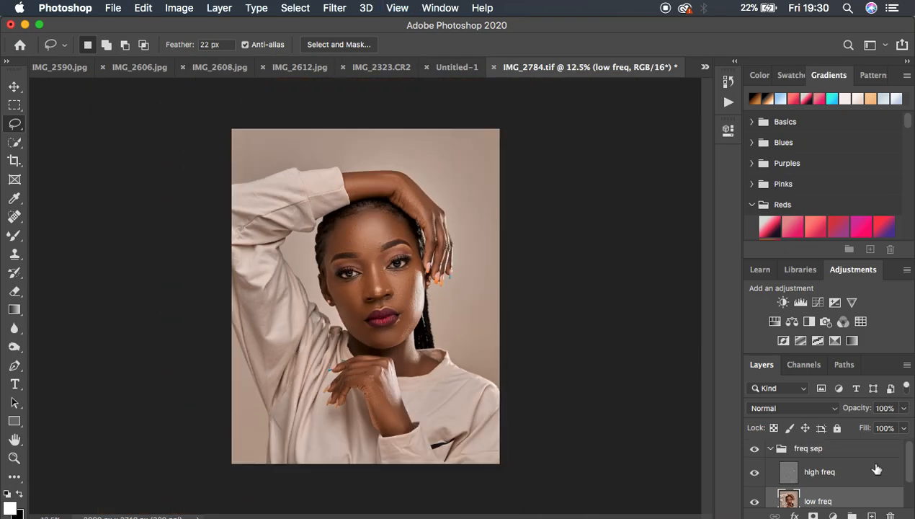
{"action": "left_click", "coordinate": [770, 448]}
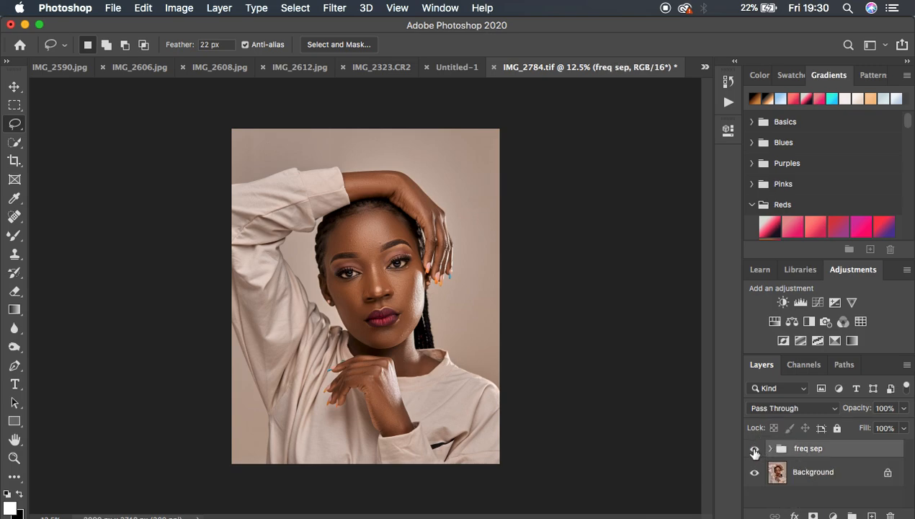
{"action": "left_click", "coordinate": [754, 450]}
{"action": "left_click", "coordinate": [754, 451]}
{"action": "left_click", "coordinate": [754, 451]}
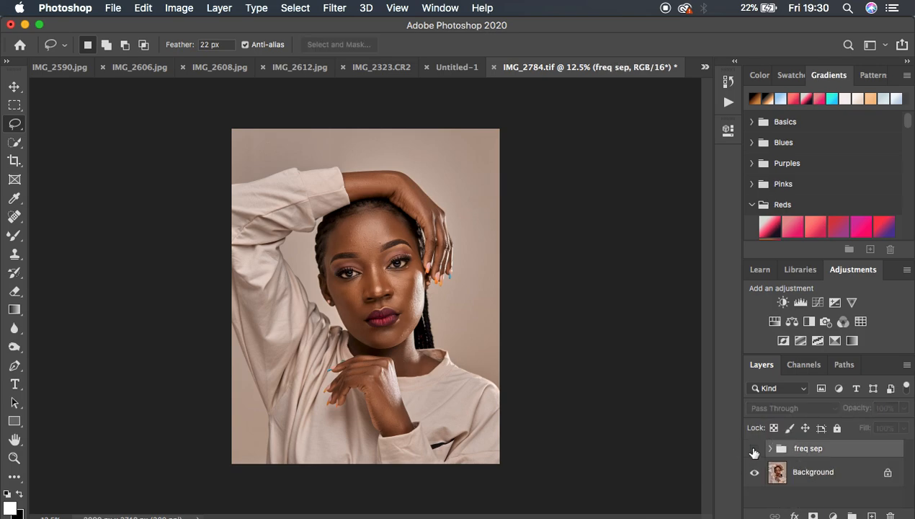
{"action": "left_click", "coordinate": [754, 451]}
{"action": "left_click", "coordinate": [754, 451]}
{"action": "left_click", "coordinate": [754, 451]}
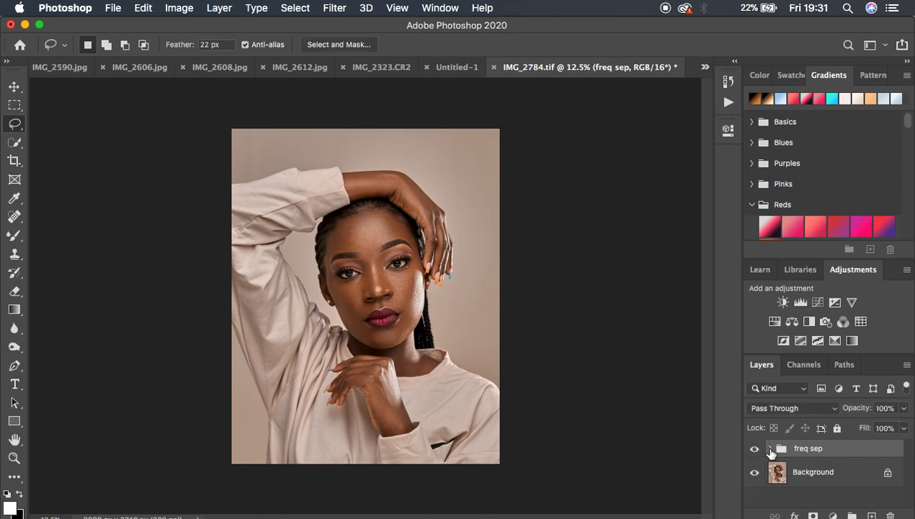
Step: Expand the freq sep group, select the high freq layer, and activate the Patch tool for a close view of the face
{"action": "left_click", "coordinate": [769, 448]}
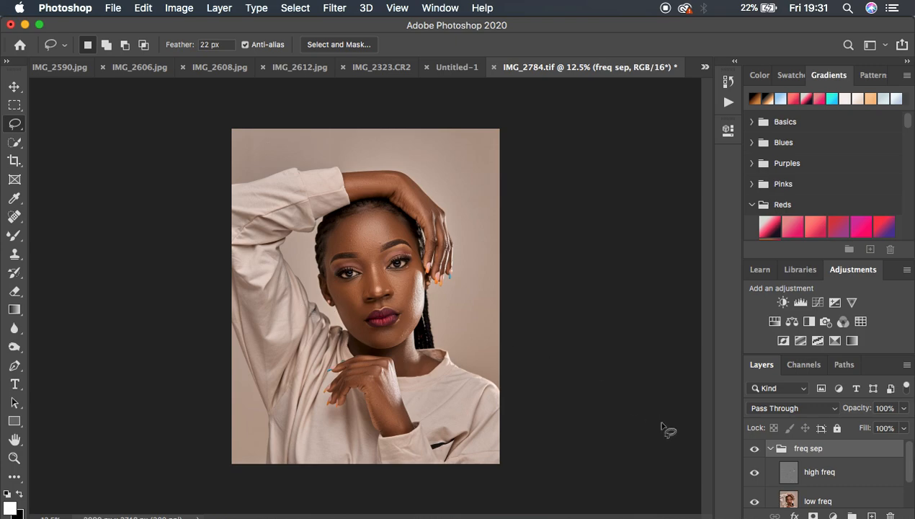
{"action": "left_click", "coordinate": [805, 478]}
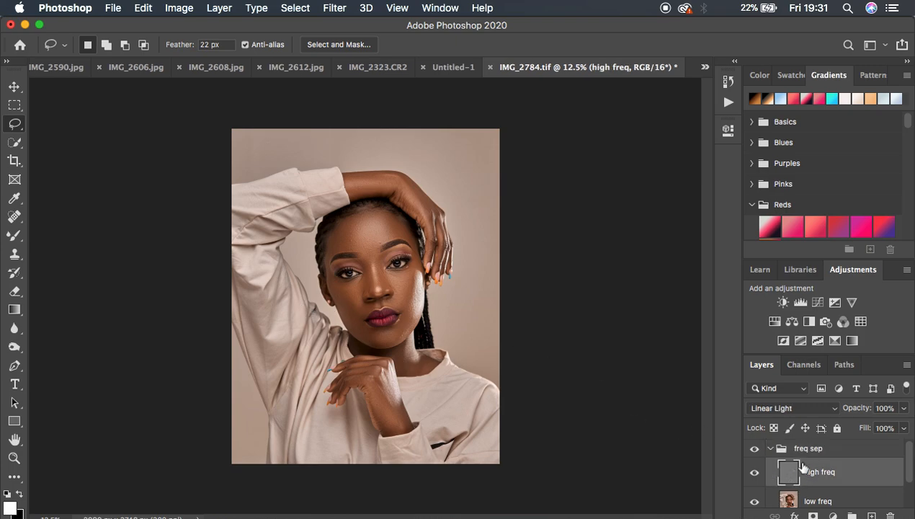
{"action": "left_click", "coordinate": [14, 218]}
{"action": "left_click", "coordinate": [81, 242]}
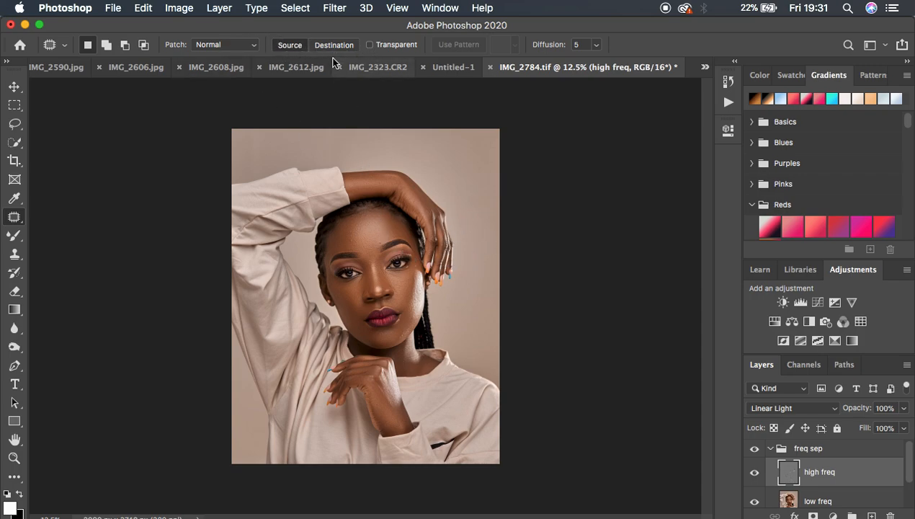
{"action": "key", "text": "super+plus"}
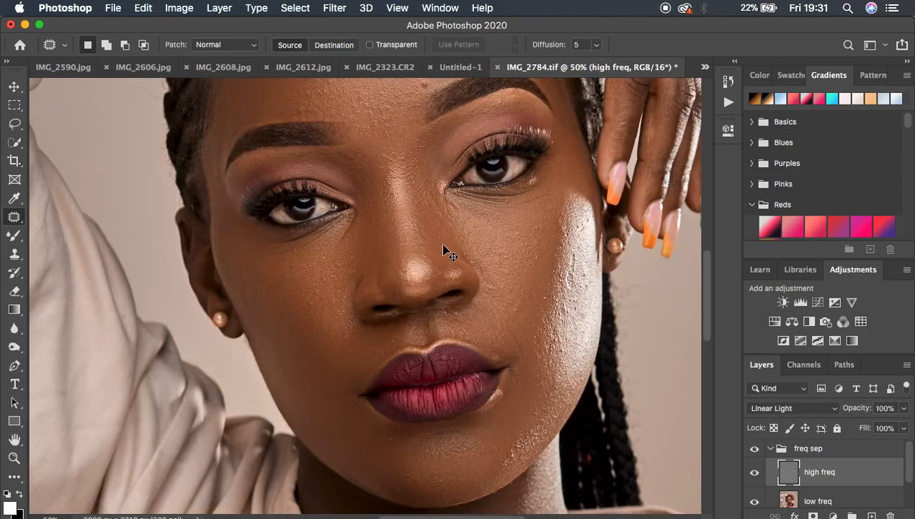
{"action": "key", "text": "super+plus"}
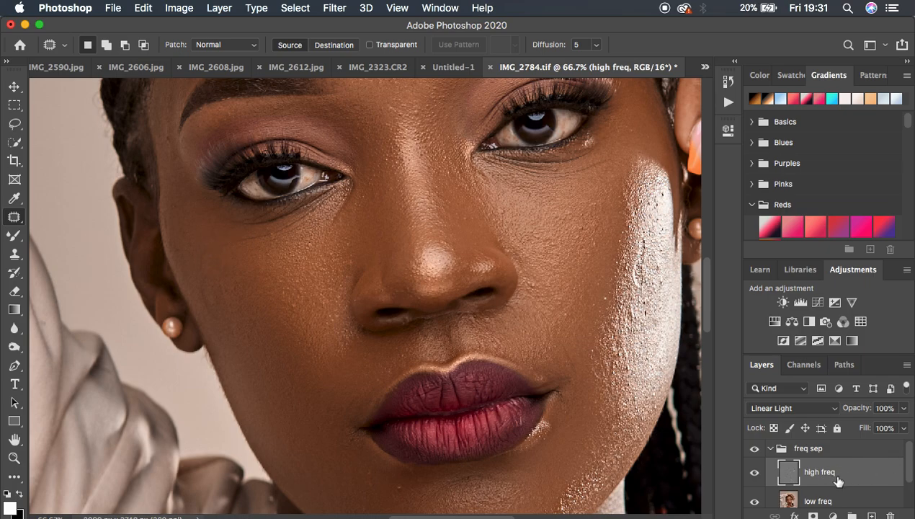
Step: Patch the skin texture on the shadowed cheek and the fine lines under the eye on the brightly lit side
{"action": "mouse_move", "coordinate": [205, 251]}
{"action": "left_mouse_down"}
{"action": "mouse_move", "coordinate": [197, 273]}
{"action": "mouse_move", "coordinate": [208, 273]}
{"action": "mouse_move", "coordinate": [208, 247]}
{"action": "mouse_move", "coordinate": [205, 257]}
{"action": "mouse_move", "coordinate": [221, 258]}
{"action": "mouse_move", "coordinate": [197, 284]}
{"action": "mouse_move", "coordinate": [213, 311]}
{"action": "mouse_move", "coordinate": [211, 281]}
{"action": "mouse_move", "coordinate": [225, 335]}
{"action": "left_mouse_up"}
{"action": "key", "text": "super+d"}
{"action": "key", "text": "super+d"}
{"action": "mouse_move", "coordinate": [604, 157]}
{"action": "left_mouse_down"}
{"action": "mouse_move", "coordinate": [544, 175]}
{"action": "mouse_move", "coordinate": [556, 180]}
{"action": "mouse_move", "coordinate": [605, 157]}
{"action": "mouse_move", "coordinate": [597, 171]}
{"action": "left_mouse_up"}
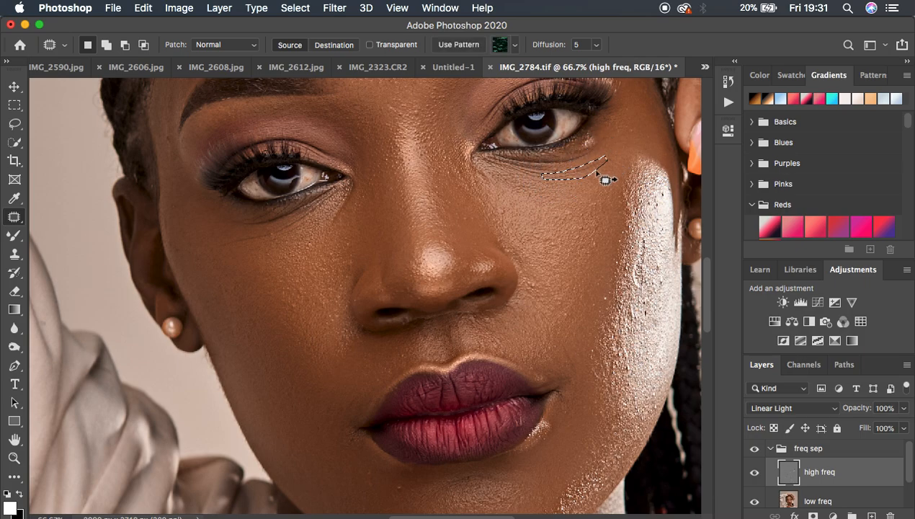
{"action": "mouse_move", "coordinate": [583, 175]}
{"action": "left_mouse_down"}
{"action": "mouse_move", "coordinate": [585, 184]}
{"action": "mouse_move", "coordinate": [621, 188]}
{"action": "mouse_move", "coordinate": [625, 206]}
{"action": "mouse_move", "coordinate": [633, 200]}
{"action": "mouse_move", "coordinate": [624, 224]}
{"action": "mouse_move", "coordinate": [637, 239]}
{"action": "mouse_move", "coordinate": [631, 271]}
{"action": "mouse_move", "coordinate": [641, 286]}
{"action": "mouse_move", "coordinate": [651, 207]}
{"action": "left_mouse_up"}
{"action": "left_click", "coordinate": [606, 176]}
{"action": "left_click", "coordinate": [624, 224]}
Step: Patch the rough texture spots along the bright highlight on the outer cheek with clean nearby texture, deselecting after each one
{"action": "mouse_move", "coordinate": [656, 259]}
{"action": "left_mouse_down"}
{"action": "mouse_move", "coordinate": [661, 291]}
{"action": "mouse_move", "coordinate": [662, 259]}
{"action": "mouse_move", "coordinate": [661, 299]}
{"action": "mouse_move", "coordinate": [627, 361]}
{"action": "left_mouse_up"}
{"action": "left_click_drag", "start_coordinate": [625, 361], "coordinate": [627, 394]}
{"action": "key", "text": "super+d"}
{"action": "mouse_move", "coordinate": [616, 340]}
{"action": "left_mouse_down"}
{"action": "mouse_move", "coordinate": [604, 382]}
{"action": "mouse_move", "coordinate": [622, 362]}
{"action": "mouse_move", "coordinate": [623, 337]}
{"action": "mouse_move", "coordinate": [612, 394]}
{"action": "mouse_move", "coordinate": [659, 329]}
{"action": "mouse_move", "coordinate": [633, 369]}
{"action": "left_mouse_up"}
{"action": "key", "text": "super+d"}
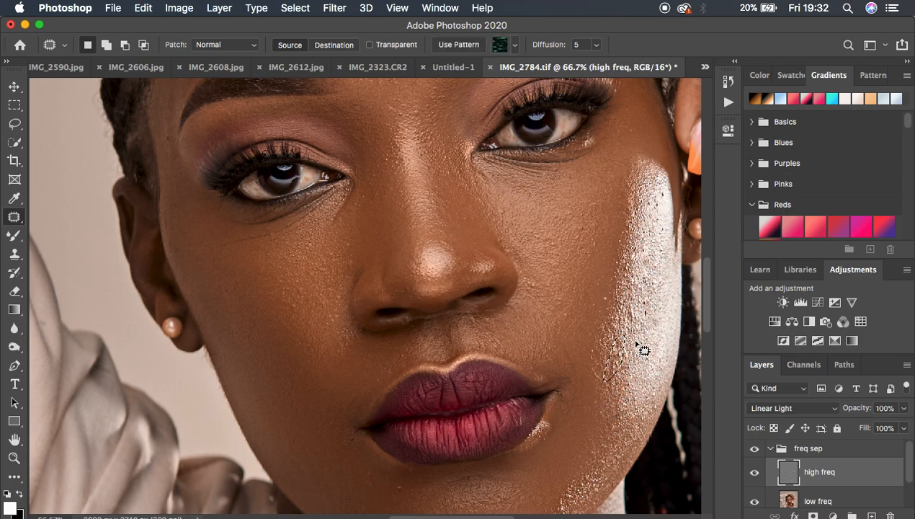
{"action": "key", "text": "super+d"}
{"action": "mouse_move", "coordinate": [613, 336]}
{"action": "left_mouse_down"}
{"action": "mouse_move", "coordinate": [606, 372]}
{"action": "mouse_move", "coordinate": [622, 351]}
{"action": "mouse_move", "coordinate": [617, 361]}
{"action": "mouse_move", "coordinate": [632, 359]}
{"action": "mouse_move", "coordinate": [632, 378]}
{"action": "mouse_move", "coordinate": [626, 361]}
{"action": "mouse_move", "coordinate": [605, 372]}
{"action": "mouse_move", "coordinate": [626, 379]}
{"action": "left_mouse_up"}
{"action": "key", "text": "super+d"}
{"action": "key", "text": "super+d"}
{"action": "key", "text": "super+d"}
{"action": "left_click_drag", "start_coordinate": [628, 303], "coordinate": [632, 332]}
{"action": "key", "text": "super+d"}
{"action": "mouse_move", "coordinate": [641, 290]}
{"action": "left_mouse_down"}
{"action": "mouse_move", "coordinate": [639, 315]}
{"action": "mouse_move", "coordinate": [649, 293]}
{"action": "mouse_move", "coordinate": [645, 333]}
{"action": "left_mouse_up"}
{"action": "key", "text": "super+d"}
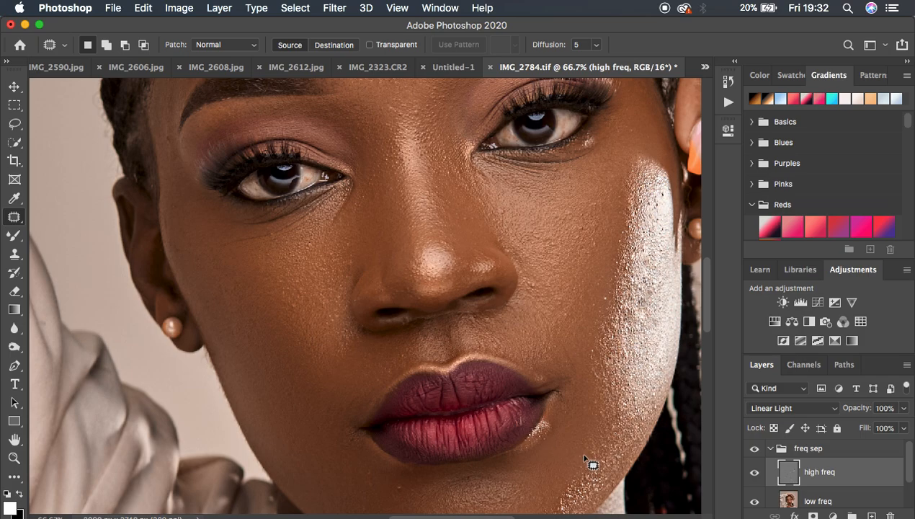
Step: Patch small blemishes on the chin and beside both corners of the mouth, deselecting after each one
{"action": "mouse_move", "coordinate": [401, 480]}
{"action": "left_mouse_down"}
{"action": "mouse_move", "coordinate": [388, 480]}
{"action": "mouse_move", "coordinate": [402, 490]}
{"action": "mouse_move", "coordinate": [396, 495]}
{"action": "left_mouse_up"}
{"action": "key", "text": "super+d"}
{"action": "mouse_move", "coordinate": [344, 426]}
{"action": "left_mouse_down"}
{"action": "mouse_move", "coordinate": [337, 430]}
{"action": "mouse_move", "coordinate": [358, 425]}
{"action": "mouse_move", "coordinate": [334, 434]}
{"action": "mouse_move", "coordinate": [350, 429]}
{"action": "left_mouse_up"}
{"action": "key", "text": "super+d"}
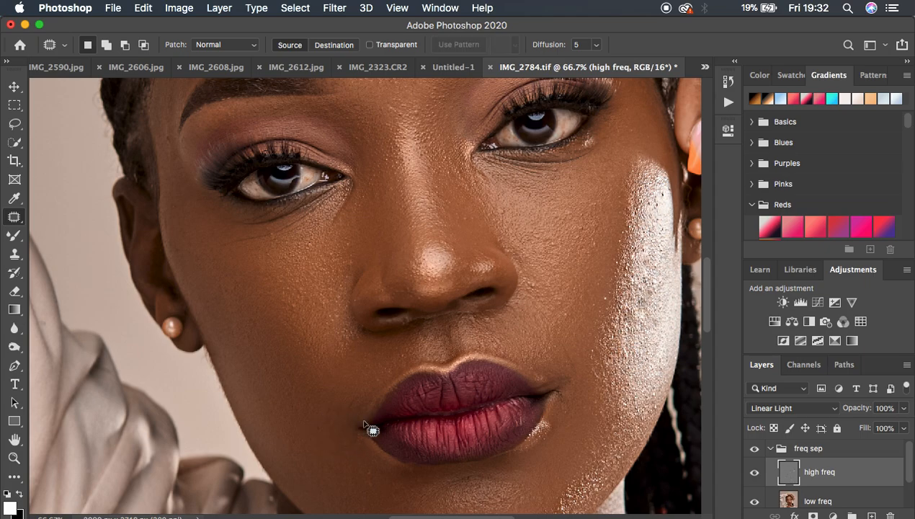
{"action": "mouse_move", "coordinate": [570, 372]}
{"action": "left_mouse_down"}
{"action": "mouse_move", "coordinate": [561, 367]}
{"action": "mouse_move", "coordinate": [567, 343]}
{"action": "mouse_move", "coordinate": [574, 363]}
{"action": "mouse_move", "coordinate": [583, 344]}
{"action": "mouse_move", "coordinate": [567, 364]}
{"action": "mouse_move", "coordinate": [584, 360]}
{"action": "mouse_move", "coordinate": [574, 359]}
{"action": "mouse_move", "coordinate": [574, 343]}
{"action": "mouse_move", "coordinate": [580, 351]}
{"action": "mouse_move", "coordinate": [555, 379]}
{"action": "mouse_move", "coordinate": [566, 404]}
{"action": "mouse_move", "coordinate": [560, 365]}
{"action": "mouse_move", "coordinate": [578, 383]}
{"action": "left_mouse_up"}
{"action": "key", "text": "super+d"}
Step: Patch the uneven texture on the lit cheek beside the nose and below the eye, deselecting after each one
{"action": "key", "text": "super+d"}
{"action": "key", "text": "super+d"}
{"action": "mouse_move", "coordinate": [558, 301]}
{"action": "left_mouse_down"}
{"action": "mouse_move", "coordinate": [553, 313]}
{"action": "mouse_move", "coordinate": [568, 302]}
{"action": "left_mouse_up"}
{"action": "left_click_drag", "start_coordinate": [562, 312], "coordinate": [563, 326]}
{"action": "key", "text": "super+d"}
{"action": "mouse_move", "coordinate": [575, 226]}
{"action": "left_mouse_down"}
{"action": "mouse_move", "coordinate": [577, 245]}
{"action": "mouse_move", "coordinate": [584, 219]}
{"action": "mouse_move", "coordinate": [574, 256]}
{"action": "left_mouse_up"}
Step: Patch the bumps in the middle and upper part of the forehead with nearby skin texture and deselect
{"action": "key", "text": "super+d"}
{"action": "mouse_move", "coordinate": [593, 224]}
{"action": "left_mouse_down"}
{"action": "mouse_move", "coordinate": [590, 251]}
{"action": "mouse_move", "coordinate": [604, 235]}
{"action": "mouse_move", "coordinate": [603, 225]}
{"action": "mouse_move", "coordinate": [587, 274]}
{"action": "left_mouse_up"}
{"action": "key", "text": "super+d"}
{"action": "scroll", "coordinate": [546, 216], "scroll_direction": "up", "scroll_amount": 6}
{"action": "mouse_move", "coordinate": [435, 250]}
{"action": "left_mouse_down"}
{"action": "mouse_move", "coordinate": [443, 261]}
{"action": "mouse_move", "coordinate": [454, 236]}
{"action": "left_mouse_up"}
{"action": "key", "text": "super+d"}
{"action": "mouse_move", "coordinate": [384, 143]}
{"action": "left_mouse_down"}
{"action": "mouse_move", "coordinate": [404, 146]}
{"action": "mouse_move", "coordinate": [374, 159]}
{"action": "mouse_move", "coordinate": [384, 173]}
{"action": "mouse_move", "coordinate": [413, 172]}
{"action": "left_mouse_up"}
{"action": "key", "text": "super+d"}
Step: Try patching the column of bumps on the shadowed side of the forehead, undo the patch, and deselect
{"action": "key", "text": "super+d"}
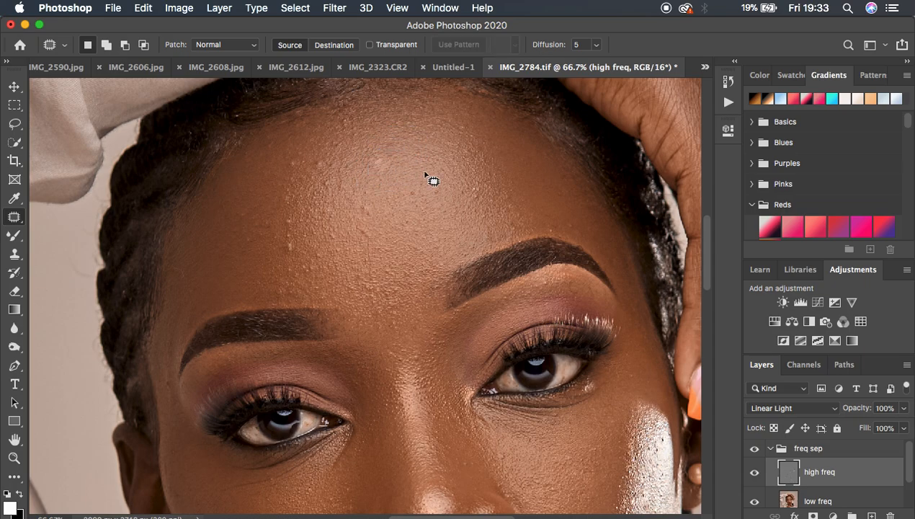
{"action": "mouse_move", "coordinate": [290, 239]}
{"action": "left_mouse_down"}
{"action": "mouse_move", "coordinate": [289, 254]}
{"action": "mouse_move", "coordinate": [306, 240]}
{"action": "mouse_move", "coordinate": [296, 225]}
{"action": "mouse_move", "coordinate": [286, 239]}
{"action": "mouse_move", "coordinate": [296, 235]}
{"action": "mouse_move", "coordinate": [296, 255]}
{"action": "mouse_move", "coordinate": [300, 235]}
{"action": "left_mouse_up"}
{"action": "key", "text": "super+d"}
{"action": "key", "text": "super+d"}
{"action": "key", "text": "super+z"}
{"action": "key", "text": "super+z"}
{"action": "key", "text": "super+z"}
{"action": "key", "text": "super+z"}
{"action": "key", "text": "super+z"}
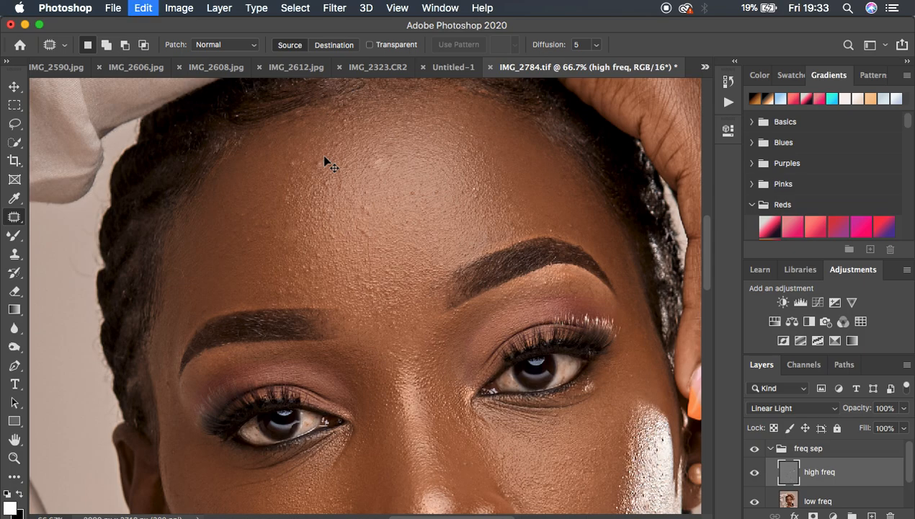
{"action": "key", "text": "super+z"}
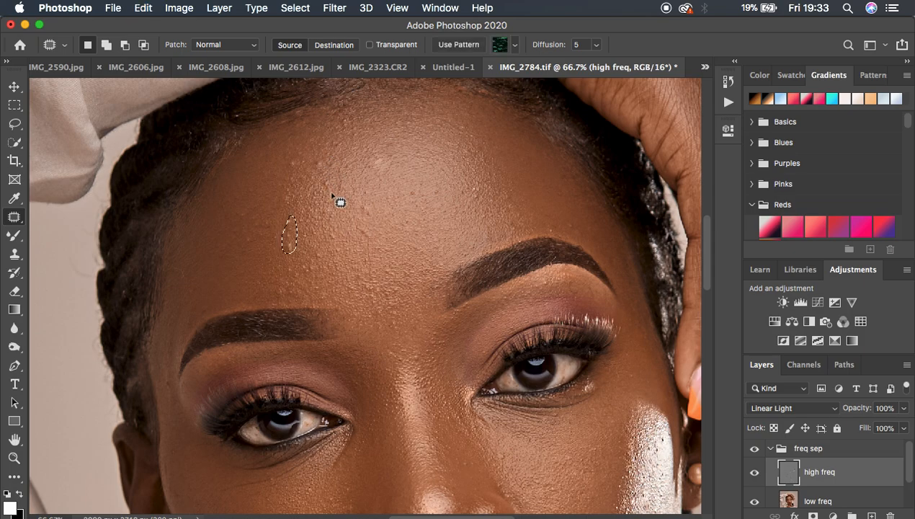
{"action": "left_click", "coordinate": [342, 218]}
Step: Clone clean texture over the bumps on the shadowed side of the forehead using the Clone Stamp at brush size 35
{"action": "left_click", "coordinate": [13, 255]}
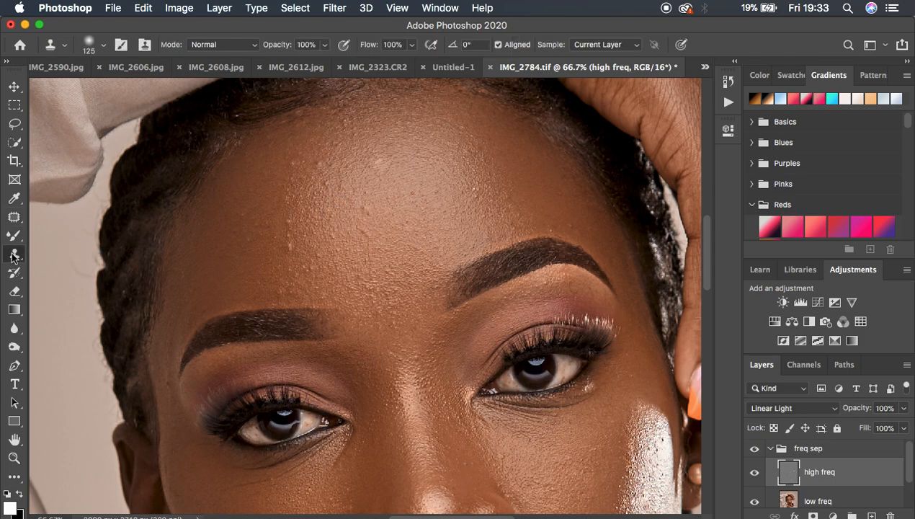
{"action": "key", "text": "super+plus"}
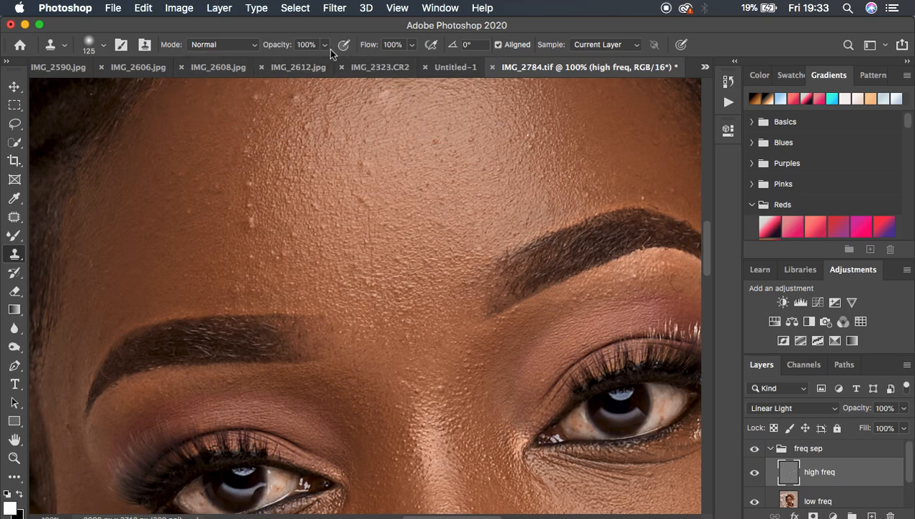
{"action": "key", "text": "bracketleft"}
{"action": "key", "text": "bracketleft"}
{"action": "key", "text": "bracketleft"}
{"action": "key", "text": "bracketleft"}
{"action": "key", "text": "bracketleft"}
{"action": "key", "text": "bracketleft"}
{"action": "key", "text": "bracketleft"}
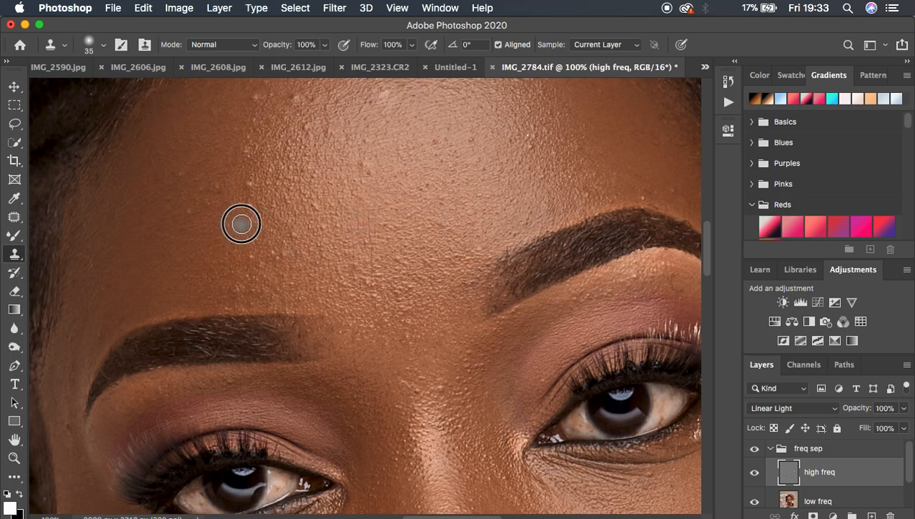
{"action": "left_click", "coordinate": [249, 222], "text": "alt"}
{"action": "left_click", "coordinate": [247, 202]}
{"action": "left_click", "coordinate": [249, 222]}
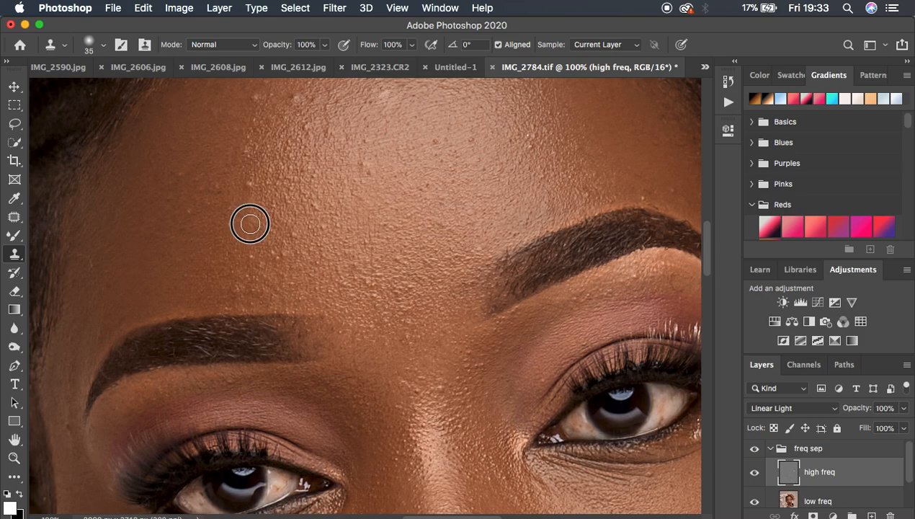
{"action": "left_click", "coordinate": [249, 180]}
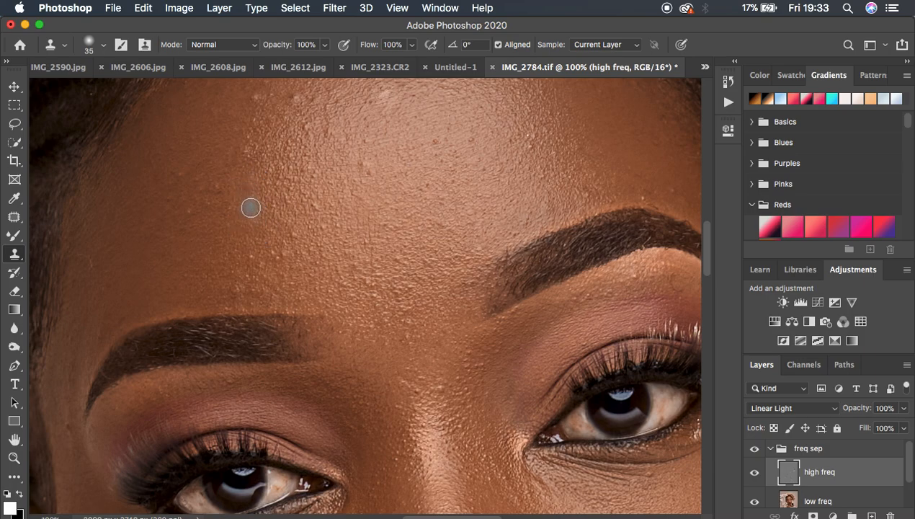
{"action": "left_click", "coordinate": [239, 201]}
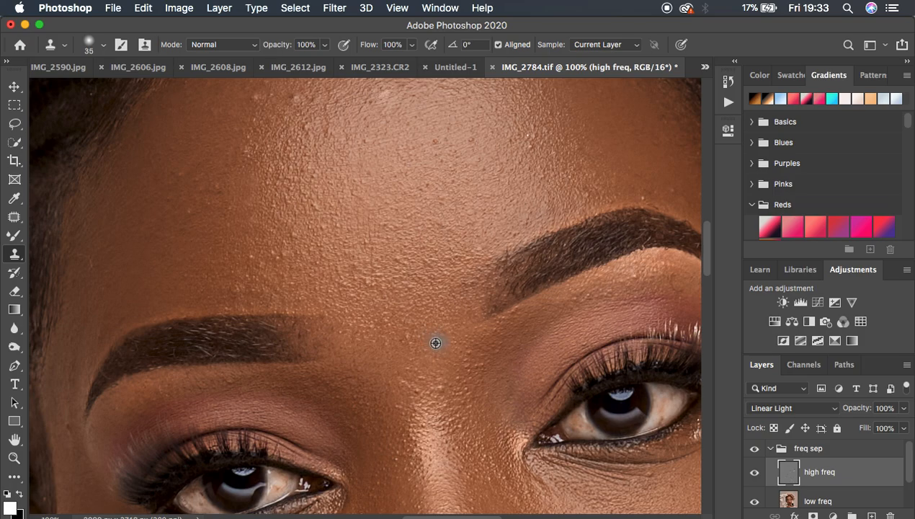
Step: Clone clean skin texture over the bumps between the eyebrows and above the shadowed-side eyebrow
{"action": "left_click", "coordinate": [430, 378]}
{"action": "left_click", "coordinate": [416, 375]}
{"action": "left_click", "coordinate": [401, 383], "text": "alt"}
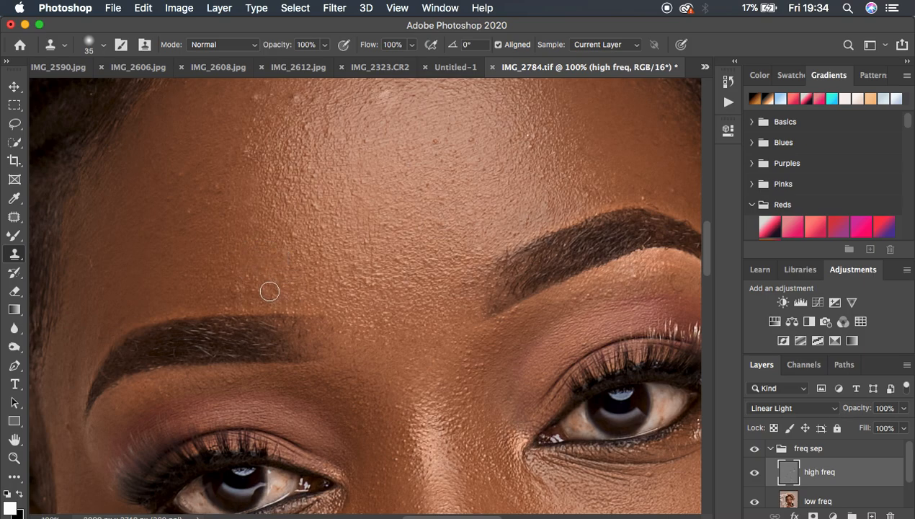
{"action": "left_click", "coordinate": [258, 276], "text": "alt"}
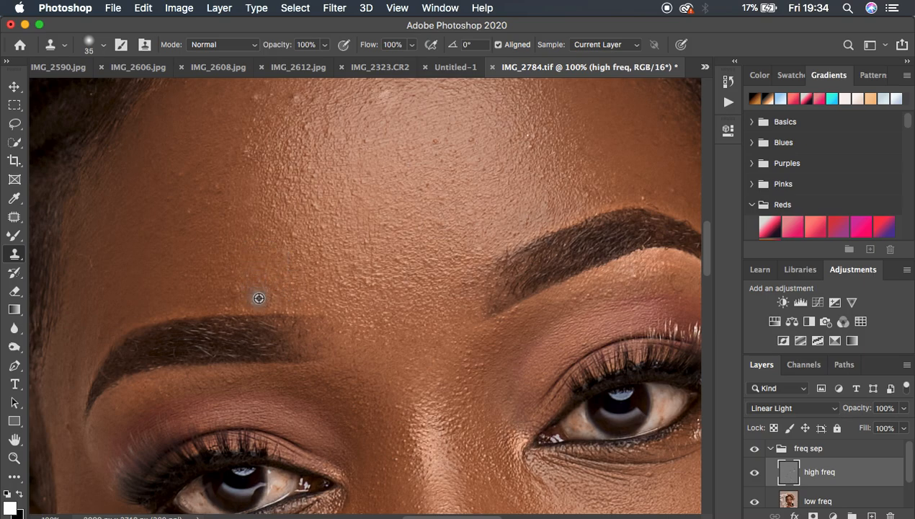
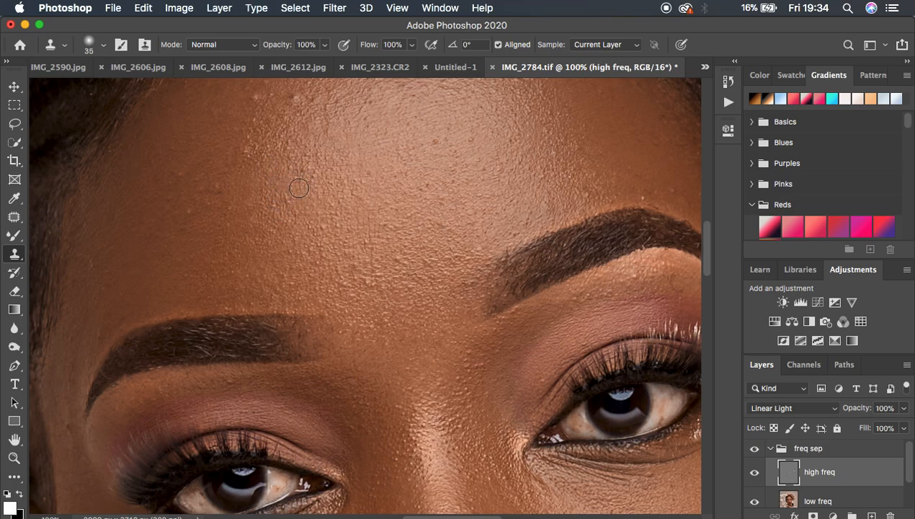
Step: Clone clean skin texture over the remaining bumps on the shadowed side of the forehead at brush size 45
{"action": "left_click", "coordinate": [301, 169], "text": "alt"}
{"action": "key", "text": "super+minus"}
{"action": "key", "text": "super+minus"}
{"action": "key", "text": "super+minus"}
{"action": "key", "text": "super+minus"}
{"action": "key", "text": "super+minus"}
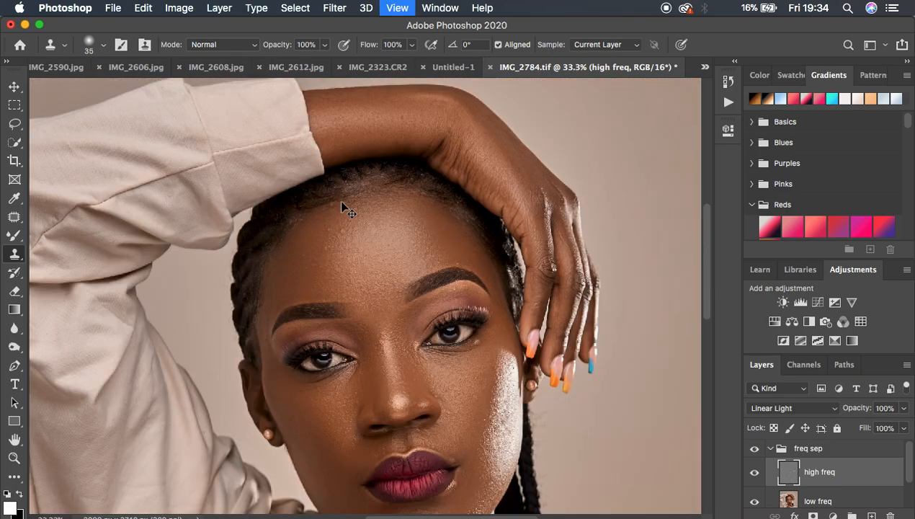
{"action": "key", "text": "super+equal"}
{"action": "key", "text": "super+equal"}
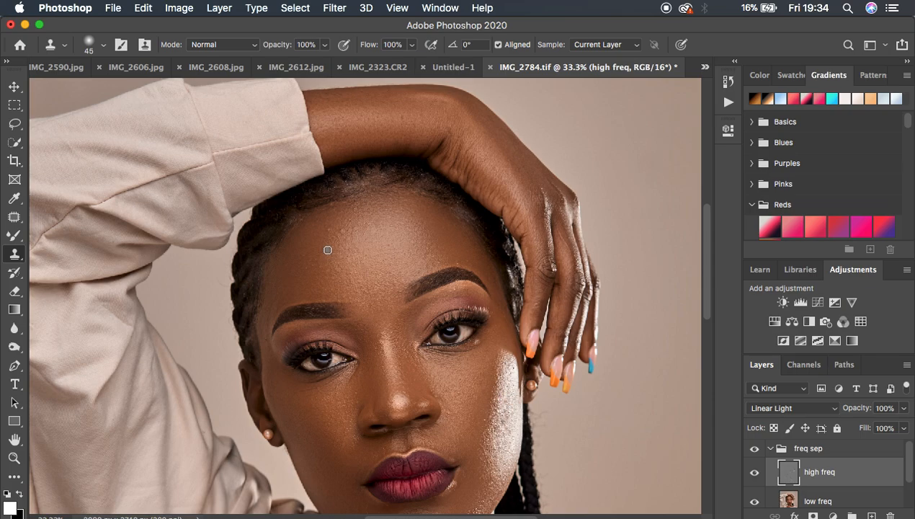
{"action": "left_click", "coordinate": [327, 239], "text": "alt"}
{"action": "left_click", "coordinate": [322, 234]}
{"action": "left_click", "coordinate": [320, 281], "text": "alt"}
{"action": "left_click", "coordinate": [315, 273]}
{"action": "left_click", "coordinate": [315, 281], "text": "alt"}
{"action": "left_click", "coordinate": [308, 271]}
{"action": "left_click", "coordinate": [316, 287], "text": "alt"}
{"action": "left_click", "coordinate": [312, 273]}
{"action": "left_click", "coordinate": [311, 274], "text": "alt"}
{"action": "left_click", "coordinate": [304, 255]}
Step: Clone smooth skin texture over the rough spots in the centre of the forehead, just above the eyebrows
{"action": "left_click", "coordinate": [336, 297], "text": "alt"}
{"action": "left_click", "coordinate": [359, 299], "text": "alt"}
{"action": "left_click", "coordinate": [357, 293]}
{"action": "left_click_drag", "start_coordinate": [348, 274], "coordinate": [350, 281]}
{"action": "left_click", "coordinate": [331, 264], "text": "alt"}
{"action": "left_click", "coordinate": [379, 275]}
{"action": "left_click", "coordinate": [360, 245]}
{"action": "left_click", "coordinate": [336, 237], "text": "alt"}
{"action": "left_click", "coordinate": [337, 262], "text": "alt"}
Step: Clone clean texture over the bumps across the lower forehead above the shadowed-side eyebrow with brush size 60
{"action": "key", "text": "super+equal"}
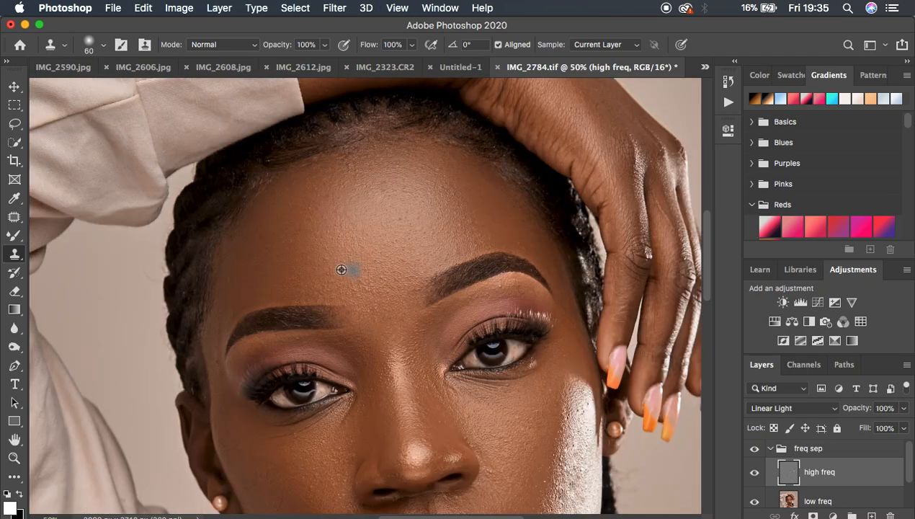
{"action": "left_click", "coordinate": [327, 247], "text": "alt"}
{"action": "left_click", "coordinate": [369, 178]}
{"action": "left_click", "coordinate": [381, 297]}
{"action": "left_click", "coordinate": [374, 290], "text": "alt"}
{"action": "left_click", "coordinate": [358, 277]}
{"action": "left_click", "coordinate": [357, 291]}
{"action": "left_click", "coordinate": [359, 278]}
{"action": "left_click", "coordinate": [328, 289]}
{"action": "left_click", "coordinate": [336, 284], "text": "alt"}
{"action": "left_click", "coordinate": [321, 269]}
Step: Clone clean skin texture over the rough spots on the middle and upper forehead near the hairline
{"action": "left_click", "coordinate": [394, 203], "text": "alt"}
{"action": "left_click", "coordinate": [384, 191]}
{"action": "left_click", "coordinate": [392, 206], "text": "alt"}
{"action": "left_click", "coordinate": [370, 193]}
{"action": "left_click", "coordinate": [323, 225], "text": "alt"}
{"action": "left_click", "coordinate": [313, 214]}
{"action": "left_click", "coordinate": [362, 171], "text": "alt"}
{"action": "left_click", "coordinate": [355, 170]}
Step: Even out the texture on the brightly lit side of the forehead by cloning nearby clean skin
{"action": "left_click", "coordinate": [465, 175], "text": "alt"}
{"action": "left_click", "coordinate": [436, 172]}
{"action": "left_click", "coordinate": [494, 236], "text": "alt"}
{"action": "left_click", "coordinate": [473, 230]}
{"action": "left_click", "coordinate": [487, 226]}
{"action": "left_click", "coordinate": [471, 220]}
{"action": "left_click", "coordinate": [486, 243]}
{"action": "left_click", "coordinate": [466, 246]}
{"action": "left_click", "coordinate": [443, 257], "text": "alt"}
{"action": "left_click", "coordinate": [455, 250]}
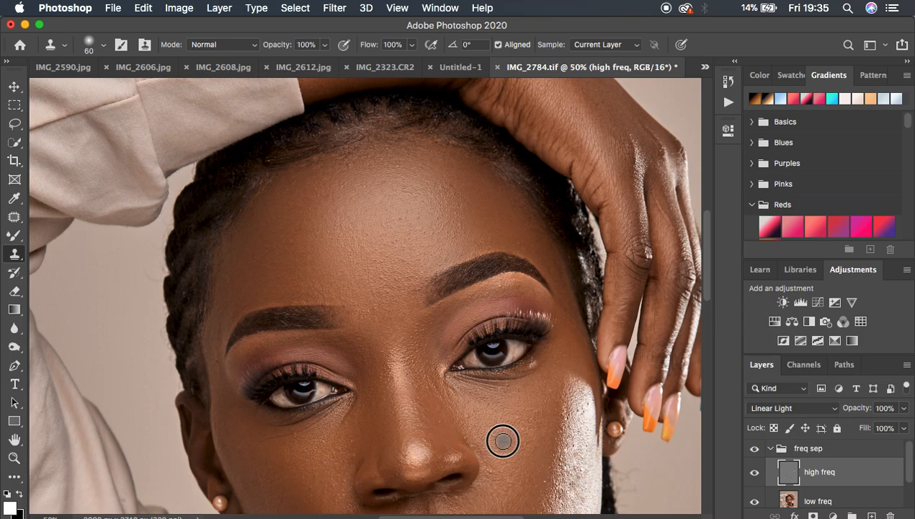
Step: Clone smooth texture over the bumps on the lit-side cheek beside the nose
{"action": "left_click", "coordinate": [491, 472]}
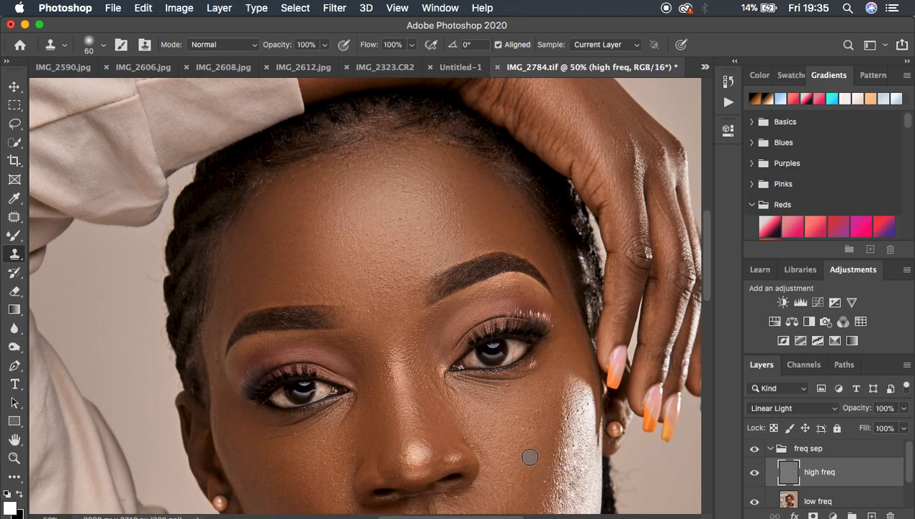
{"action": "left_click", "coordinate": [529, 424], "text": "alt"}
{"action": "left_click", "coordinate": [530, 472]}
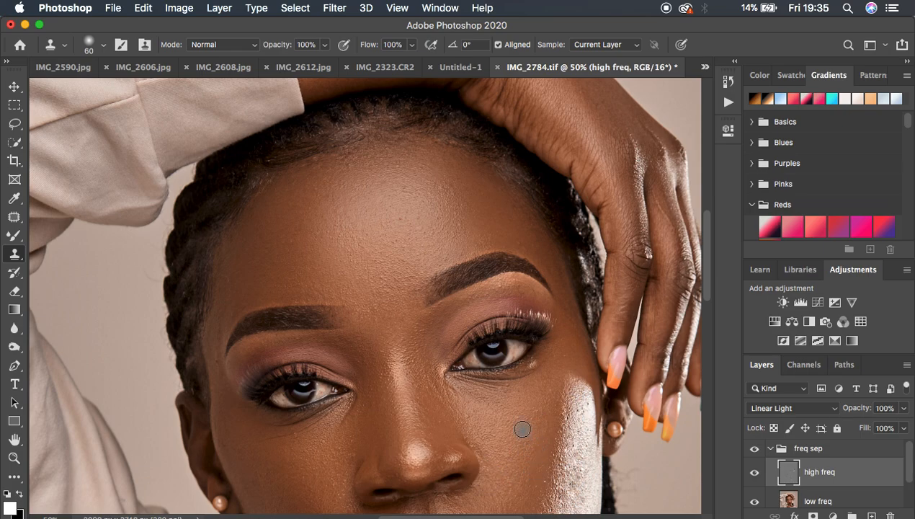
{"action": "key", "text": "super+minus"}
{"action": "key", "text": "super+minus"}
{"action": "key", "text": "super+minus"}
{"action": "key", "text": "super+minus"}
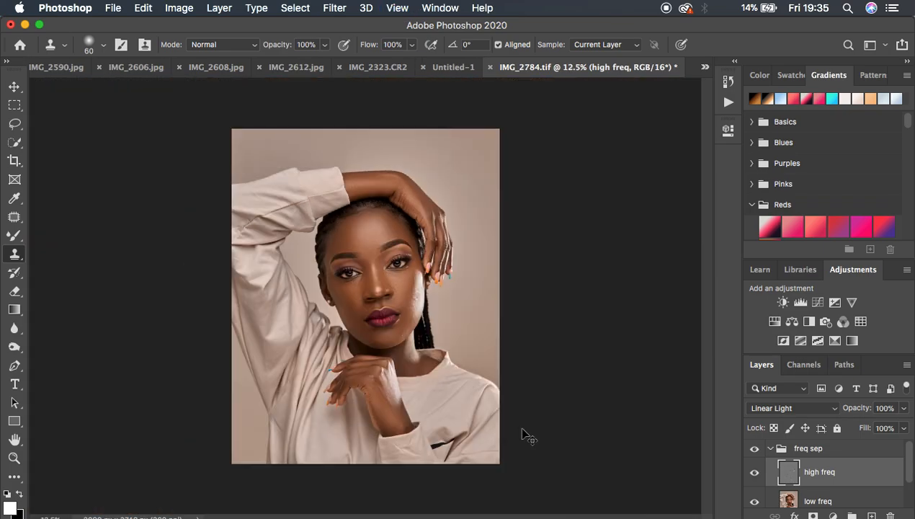
Step: Clone clean texture over the lit-side jawline near the chin with brush size 80
{"action": "key", "text": "super+plus"}
{"action": "key", "text": "super+plus"}
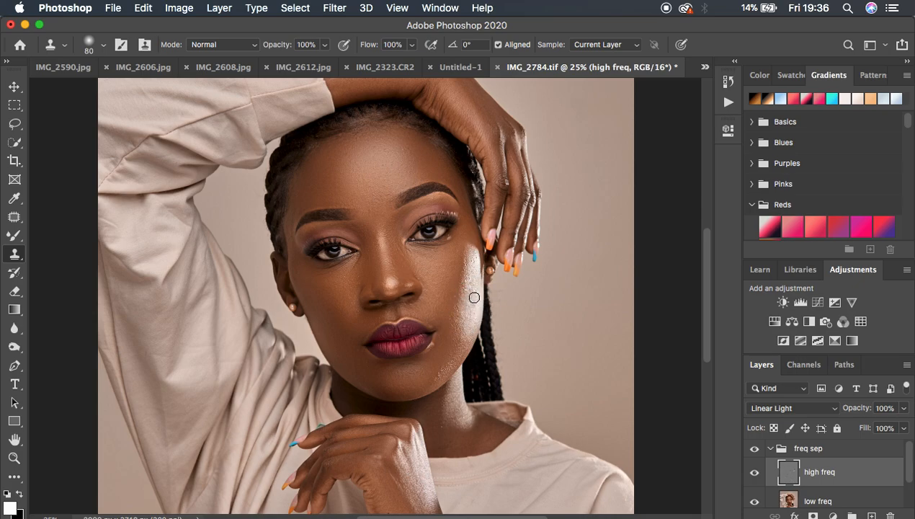
{"action": "left_click", "coordinate": [448, 370], "text": "alt"}
{"action": "left_click", "coordinate": [443, 372]}
{"action": "left_click", "coordinate": [434, 373]}
Step: Toggle the visibility of the freq sep group to compare the retouched skin with the original portrait
{"action": "scroll", "coordinate": [439, 317], "scroll_direction": "down", "scroll_amount": 3}
{"action": "scroll", "coordinate": [439, 317], "scroll_direction": "up", "scroll_amount": 2}
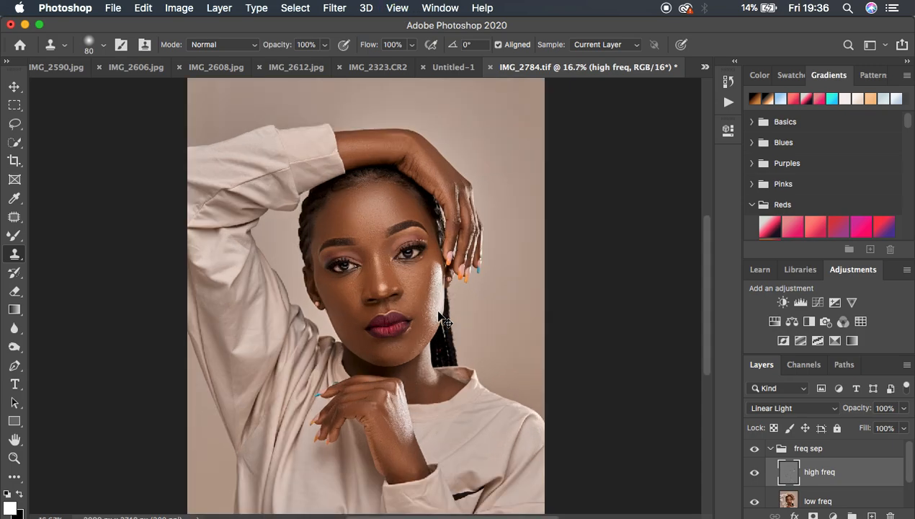
{"action": "key", "text": "super+minus"}
{"action": "key", "text": "super+equal"}
{"action": "left_click", "coordinate": [755, 449]}
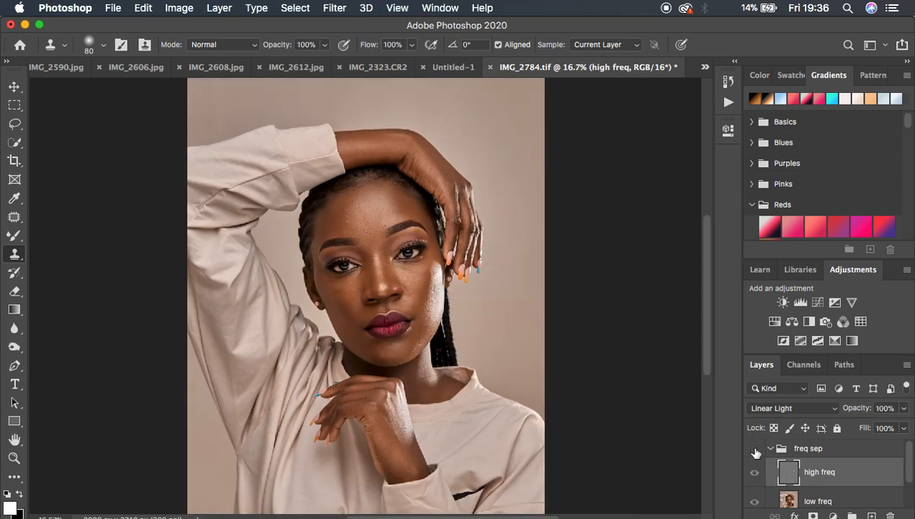
{"action": "left_click", "coordinate": [755, 450]}
{"action": "left_click", "coordinate": [754, 450]}
{"action": "left_click", "coordinate": [755, 450]}
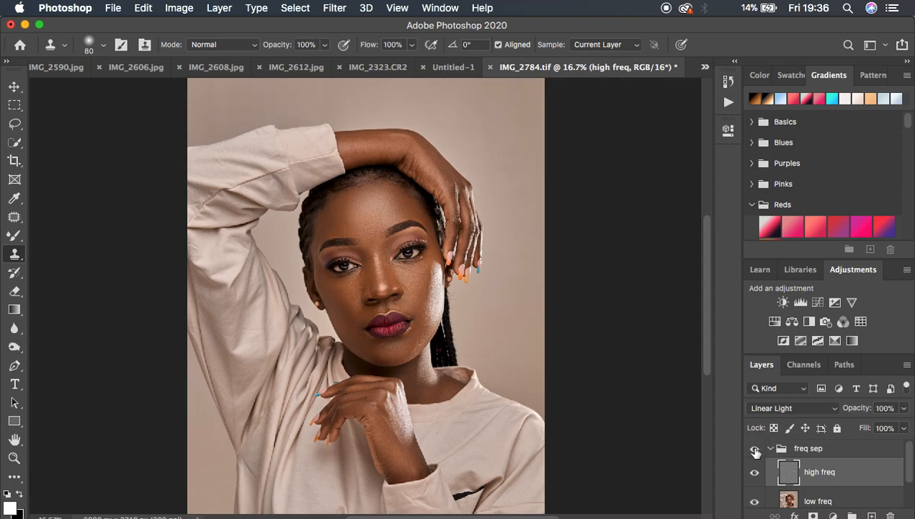
Step: Stamp all visible layers into a new layer above the collapsed freq sep group and open it in the Camera Raw Filter
{"action": "left_click", "coordinate": [770, 449]}
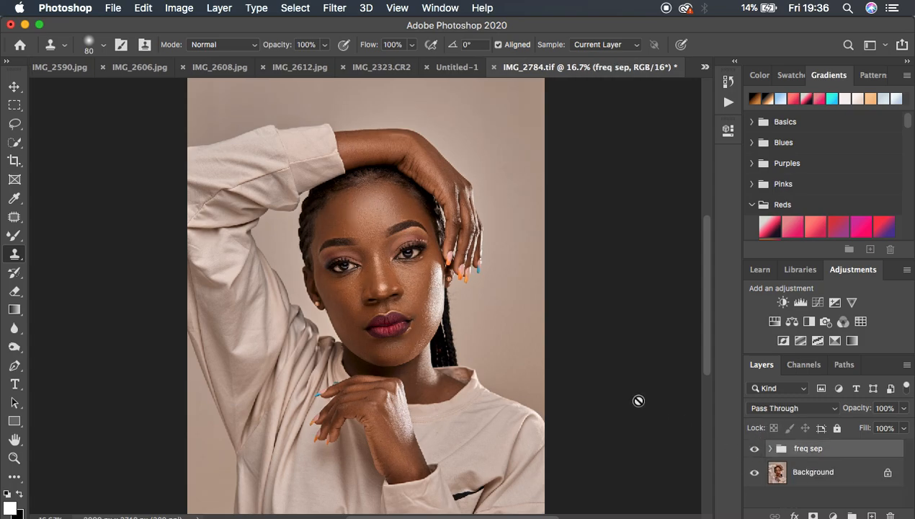
{"action": "key", "text": "super+minus"}
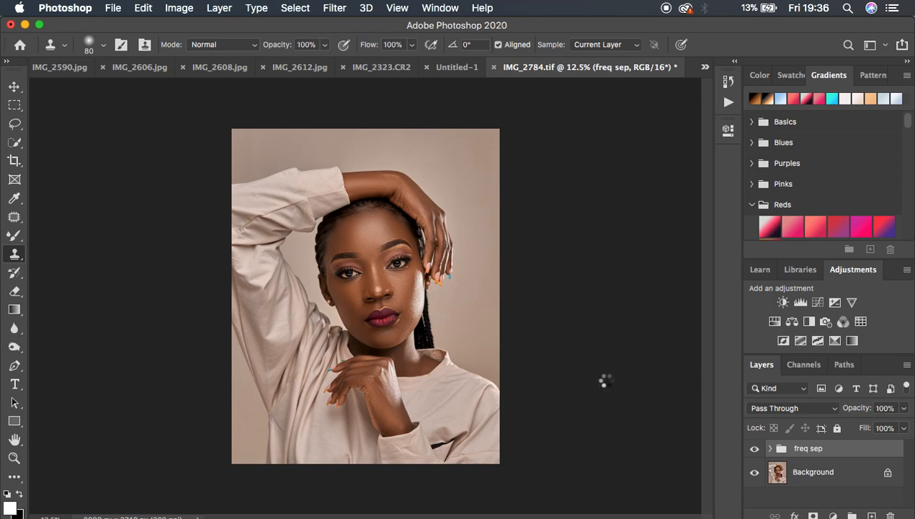
{"action": "key", "text": "super+alt+shift+e"}
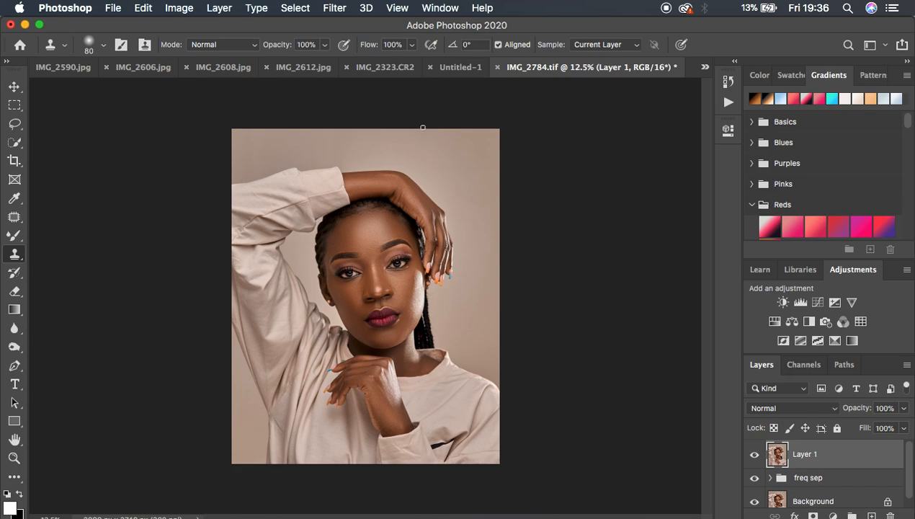
{"action": "left_click", "coordinate": [335, 8]}
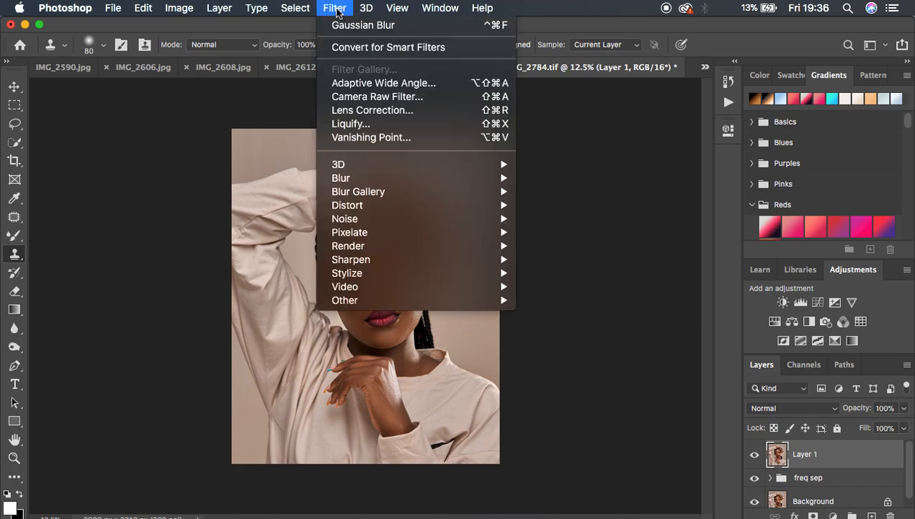
{"action": "left_click", "coordinate": [364, 96]}
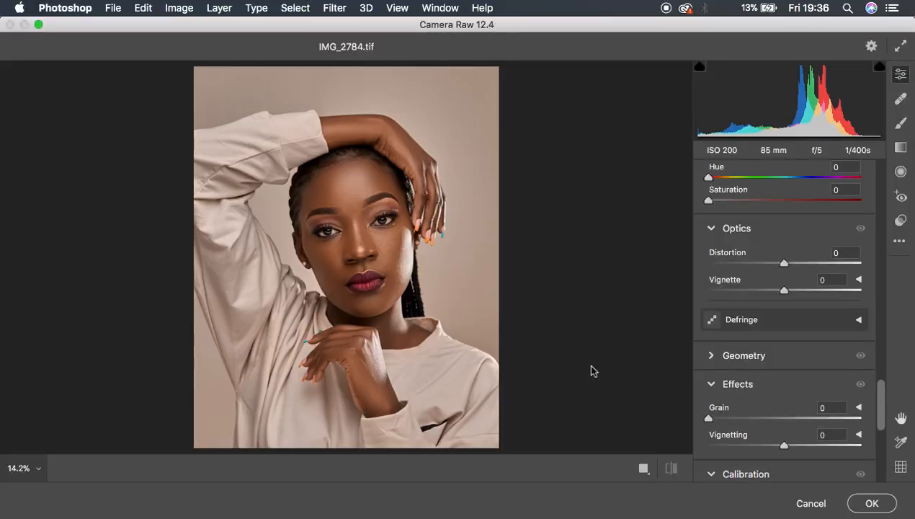
Step: In Calibration, set the primary saturations to red -15, green -5 and blue -10, and compare before and after
{"action": "left_click_drag", "start_coordinate": [881, 400], "coordinate": [882, 482]}
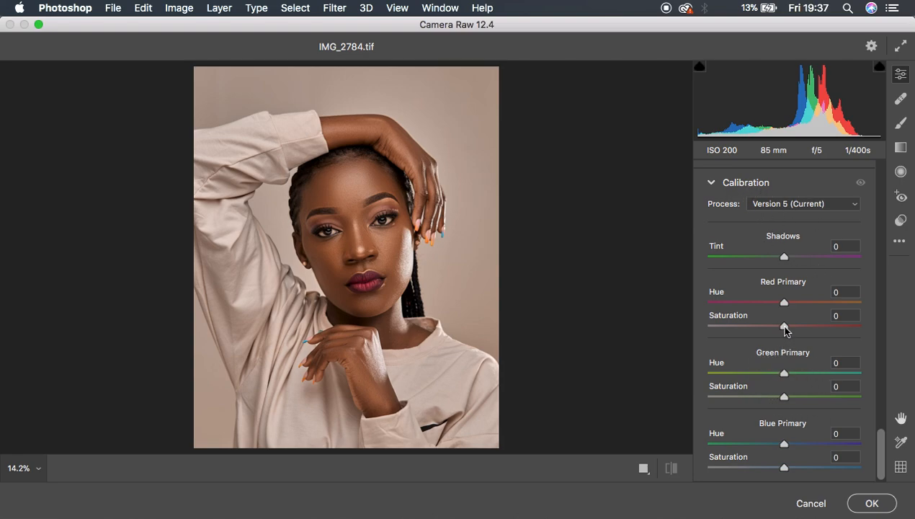
{"action": "left_click_drag", "start_coordinate": [784, 328], "coordinate": [772, 327]}
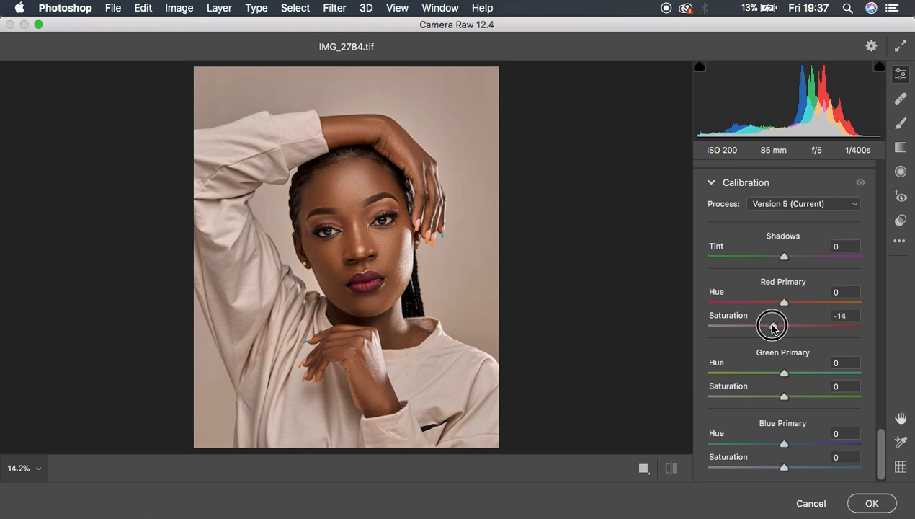
{"action": "left_click_drag", "start_coordinate": [773, 327], "coordinate": [772, 327]}
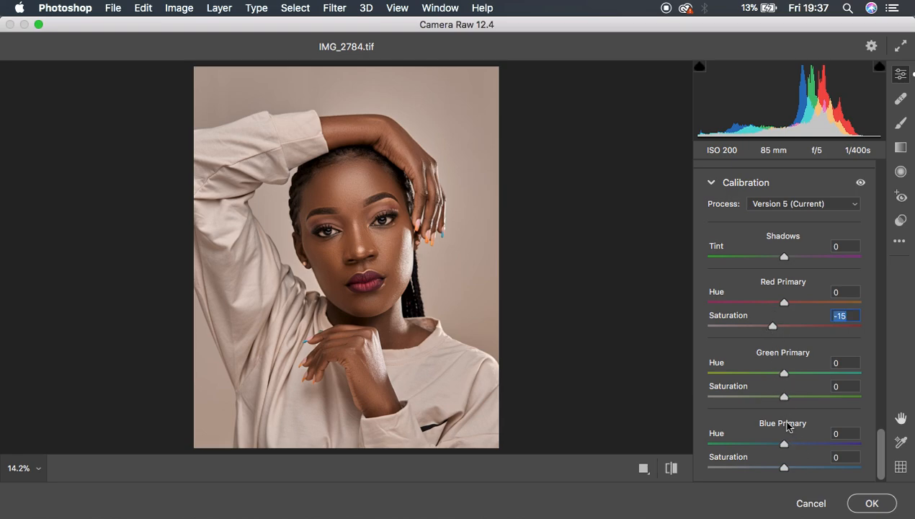
{"action": "mouse_move", "coordinate": [783, 400]}
{"action": "left_mouse_down"}
{"action": "mouse_move", "coordinate": [772, 400]}
{"action": "mouse_move", "coordinate": [782, 400]}
{"action": "left_mouse_up"}
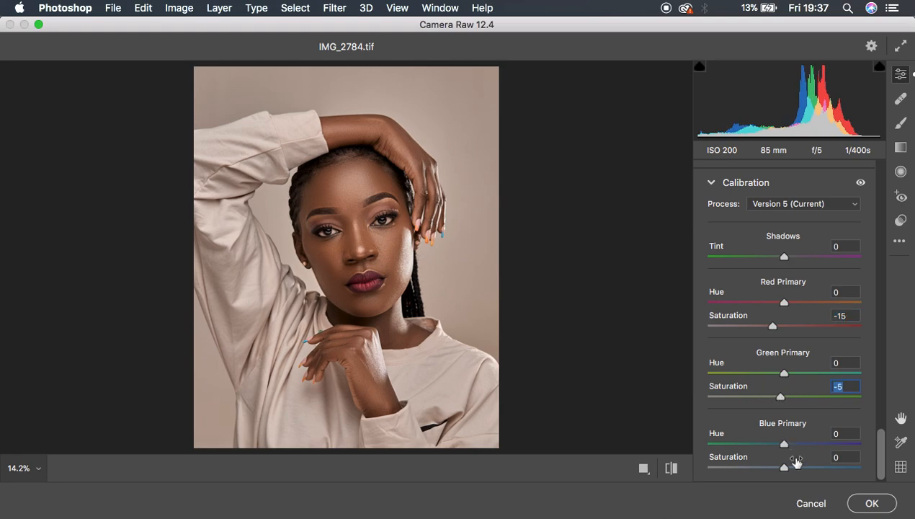
{"action": "left_click_drag", "start_coordinate": [783, 467], "coordinate": [775, 463]}
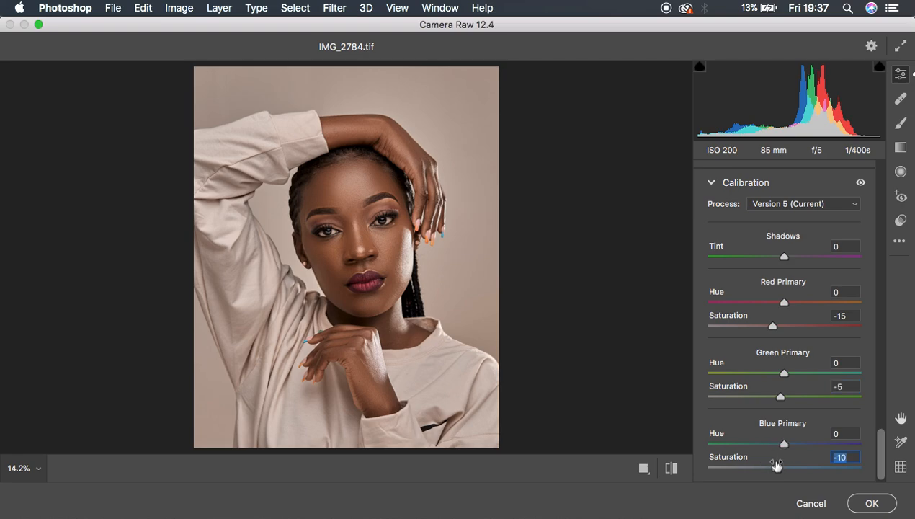
{"action": "left_click", "coordinate": [671, 469]}
{"action": "left_click", "coordinate": [671, 469]}
Step: Set the Oranges luminance to -14 in the Color Mixer and compare the result with the original
{"action": "scroll", "coordinate": [831, 284], "scroll_direction": "up", "scroll_amount": 10}
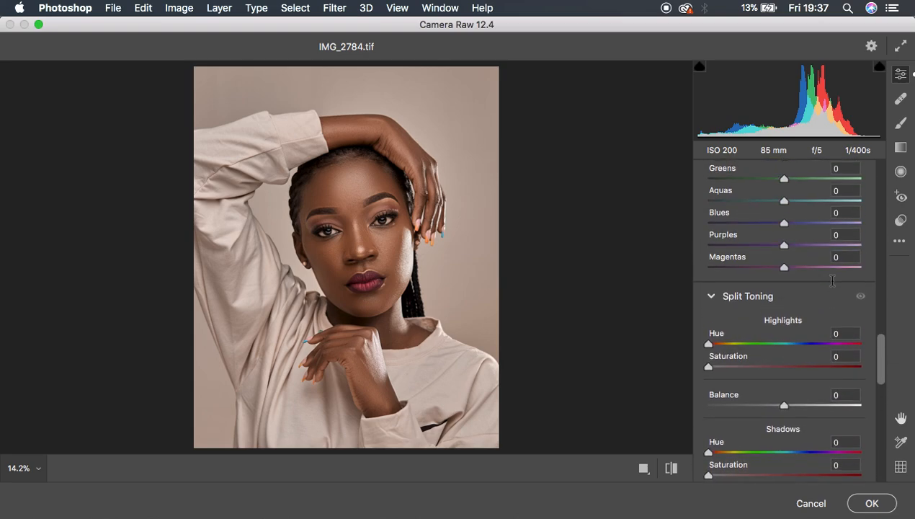
{"action": "scroll", "coordinate": [832, 281], "scroll_direction": "up", "scroll_amount": 5}
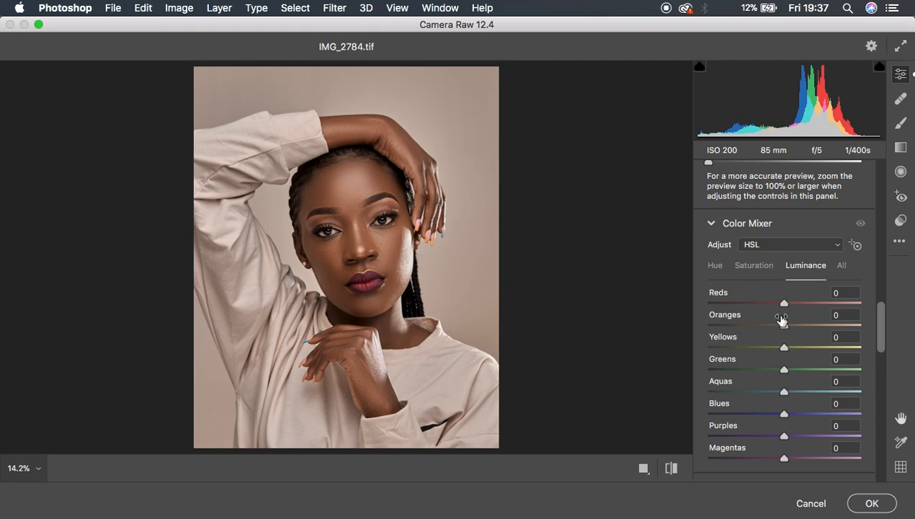
{"action": "mouse_move", "coordinate": [782, 326]}
{"action": "left_mouse_down"}
{"action": "mouse_move", "coordinate": [768, 331]}
{"action": "mouse_move", "coordinate": [775, 329]}
{"action": "left_mouse_up"}
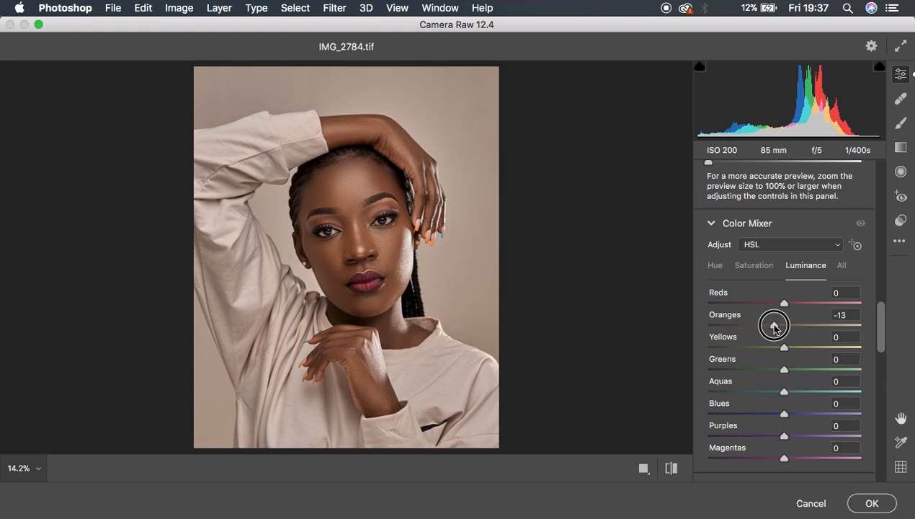
{"action": "double_click", "coordinate": [772, 327]}
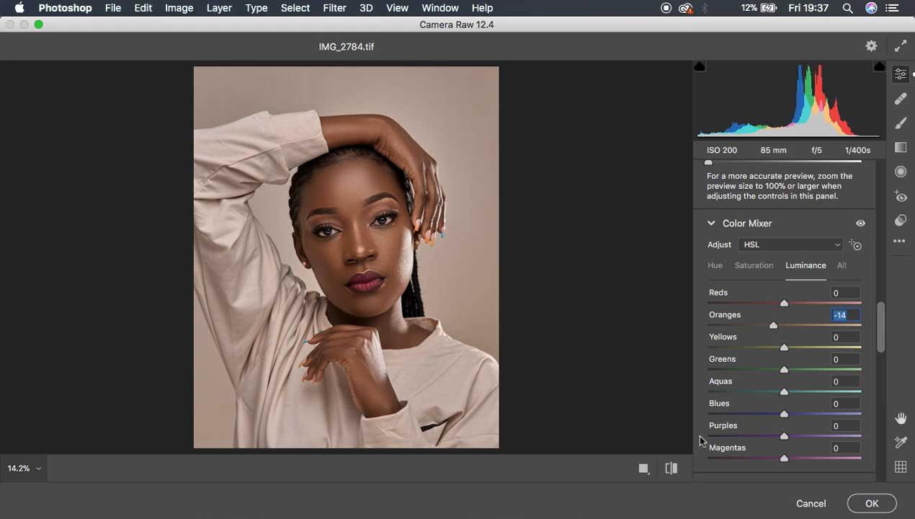
{"action": "left_click", "coordinate": [671, 470]}
{"action": "left_click", "coordinate": [672, 469]}
{"action": "left_click", "coordinate": [671, 469]}
Step: Set the Color Mixer hue to +8 for Reds and +3 for Oranges, and compare before and after
{"action": "left_click", "coordinate": [748, 267]}
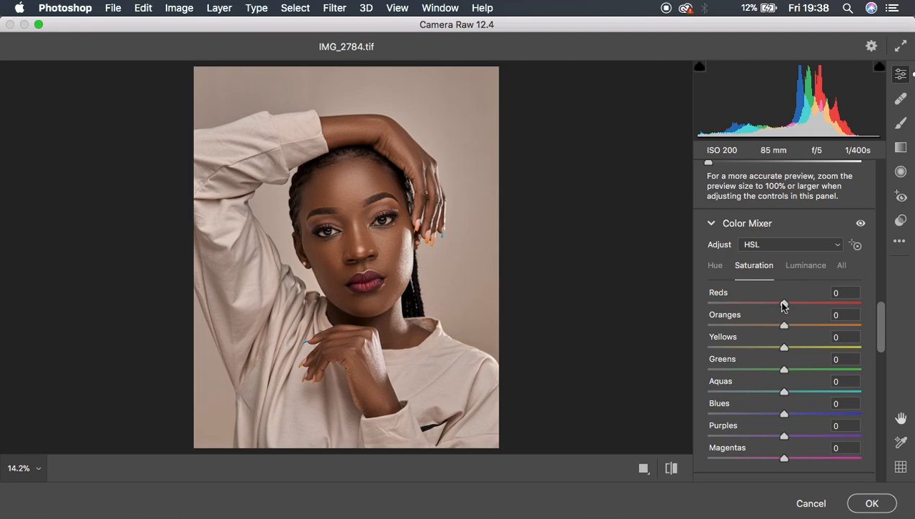
{"action": "left_click", "coordinate": [717, 268]}
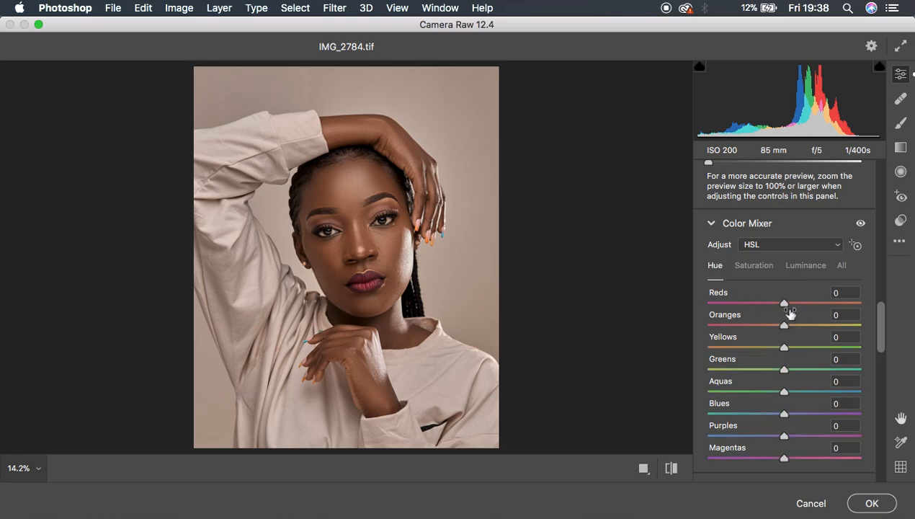
{"action": "left_click_drag", "start_coordinate": [783, 302], "coordinate": [790, 303]}
{"action": "left_click_drag", "start_coordinate": [790, 305], "coordinate": [790, 305]}
{"action": "left_click_drag", "start_coordinate": [788, 328], "coordinate": [791, 328]}
{"action": "left_click_drag", "start_coordinate": [790, 328], "coordinate": [790, 327]}
{"action": "left_click", "coordinate": [669, 468]}
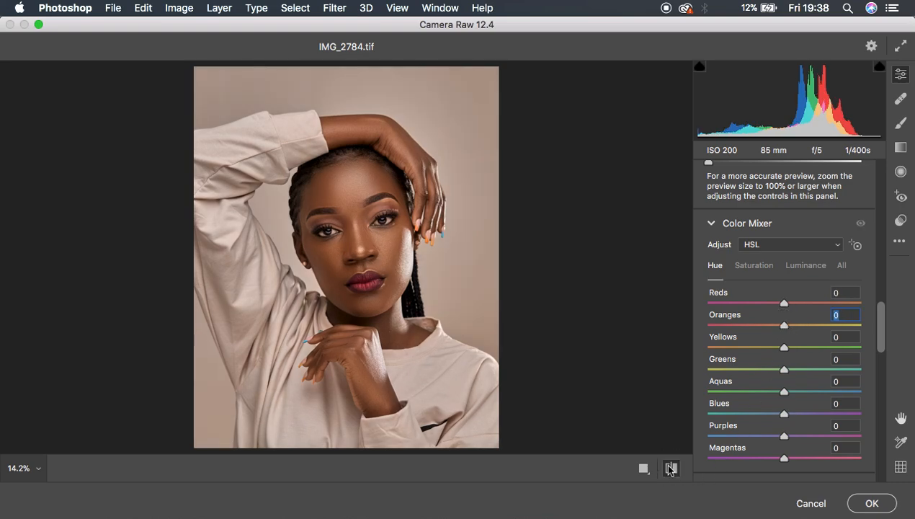
{"action": "left_click", "coordinate": [669, 468]}
{"action": "left_click", "coordinate": [669, 468]}
{"action": "left_click", "coordinate": [669, 469]}
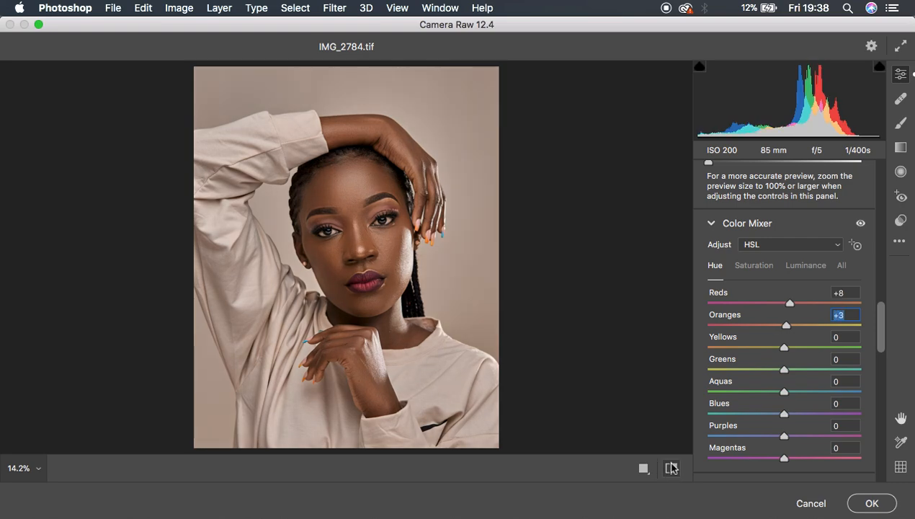
Step: Set Contrast to +9 and Blacks to -4, and compare the basic tone changes before and after
{"action": "scroll", "coordinate": [824, 278], "scroll_direction": "up", "scroll_amount": 15}
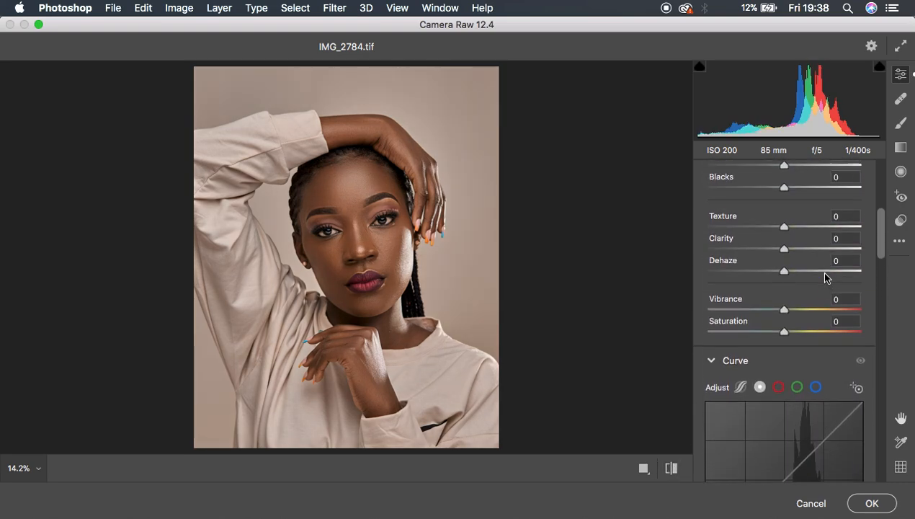
{"action": "scroll", "coordinate": [825, 272], "scroll_direction": "up", "scroll_amount": 3}
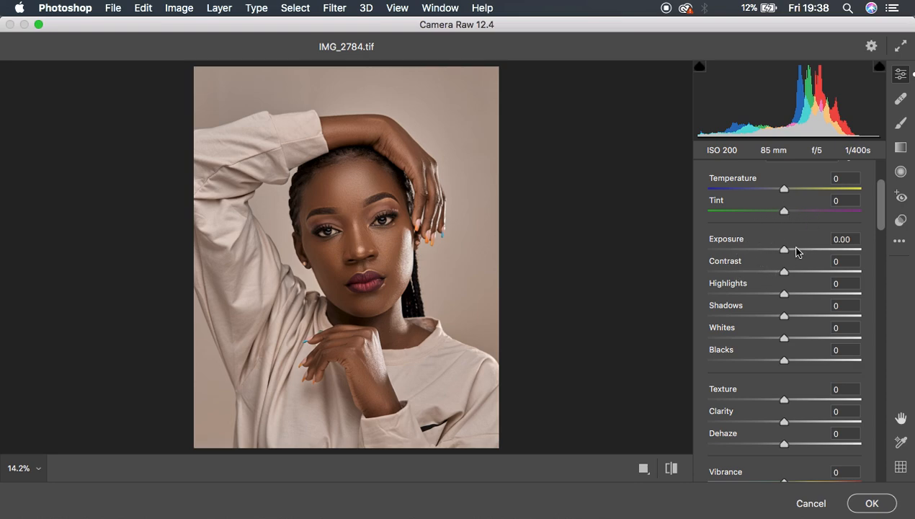
{"action": "left_click_drag", "start_coordinate": [785, 274], "coordinate": [790, 271]}
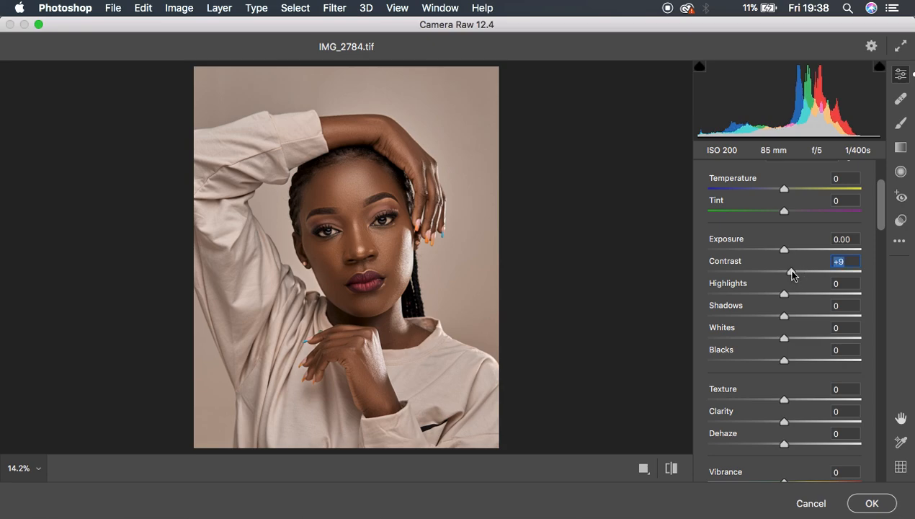
{"action": "left_click_drag", "start_coordinate": [779, 361], "coordinate": [777, 364]}
{"action": "left_click", "coordinate": [670, 467]}
{"action": "left_click", "coordinate": [671, 467]}
{"action": "left_click", "coordinate": [670, 467]}
{"action": "left_click", "coordinate": [670, 467]}
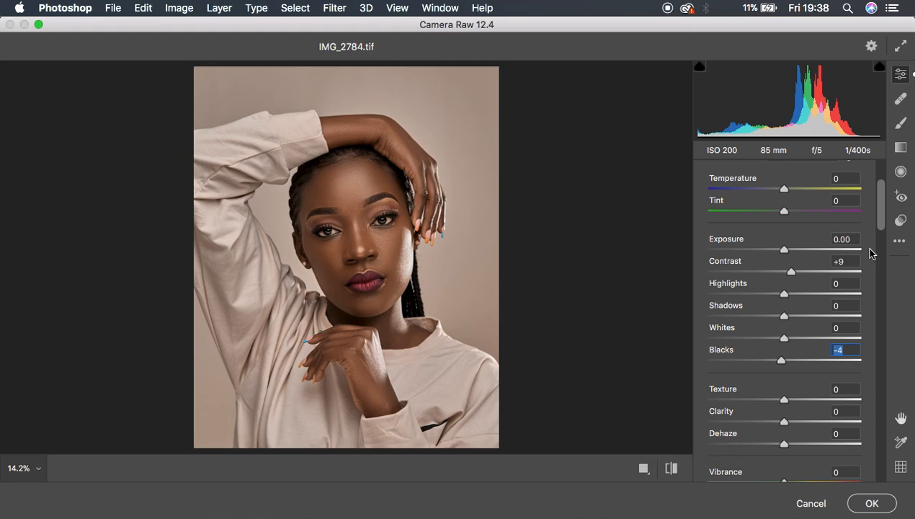
Step: Zoom to 200% on one eye and set up an adjustment brush with Temperature -23 and Tint +65
{"action": "left_click", "coordinate": [381, 224]}
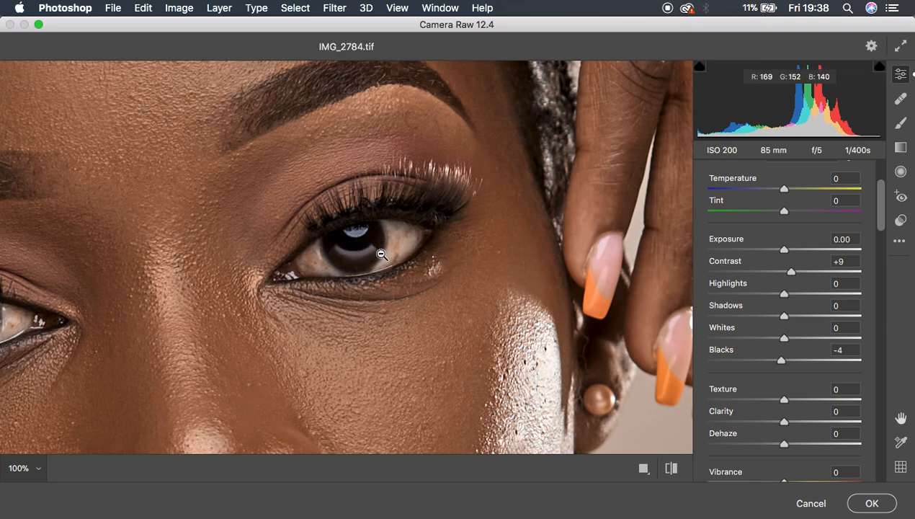
{"action": "key", "text": "space"}
{"action": "left_click_drag", "start_coordinate": [380, 237], "coordinate": [395, 324]}
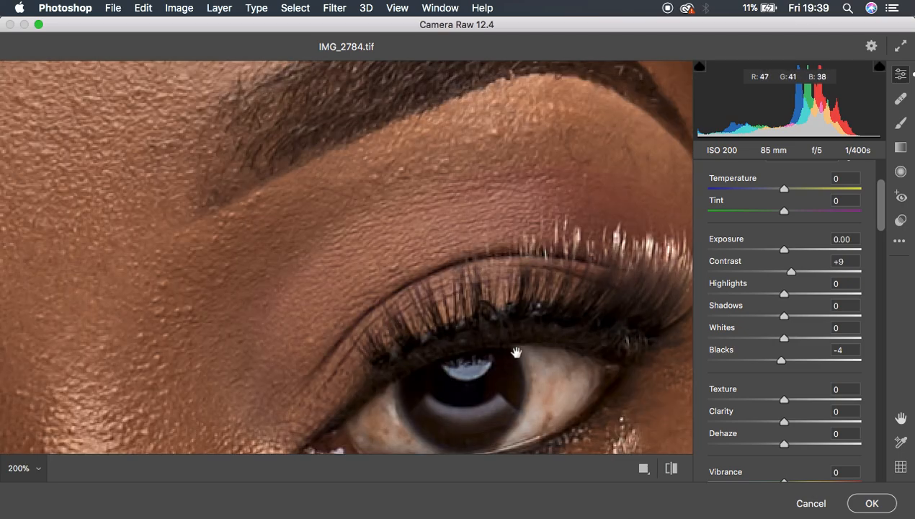
{"action": "key", "text": "space"}
{"action": "left_click_drag", "start_coordinate": [514, 352], "coordinate": [416, 149]}
{"action": "left_click_drag", "start_coordinate": [467, 175], "coordinate": [471, 246]}
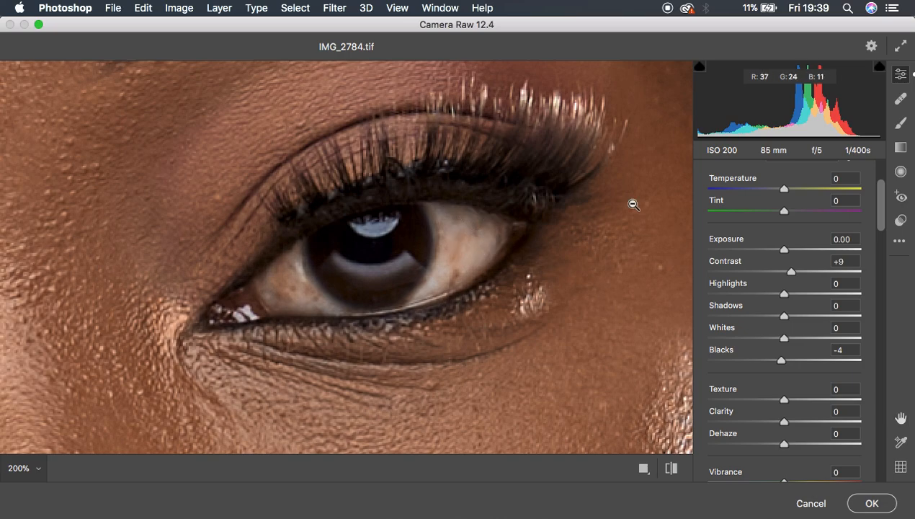
{"action": "left_click", "coordinate": [900, 124]}
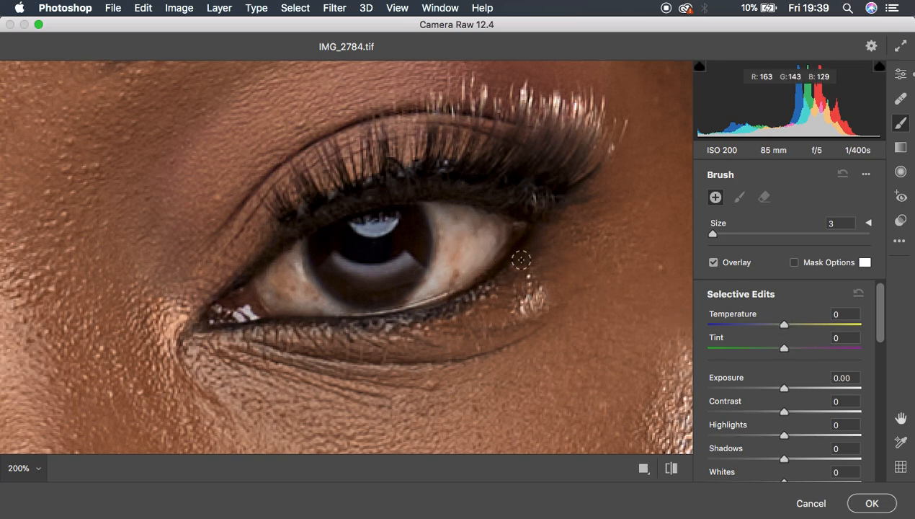
{"action": "left_click_drag", "start_coordinate": [783, 325], "coordinate": [767, 326]}
{"action": "left_click_drag", "start_coordinate": [785, 349], "coordinate": [834, 355]}
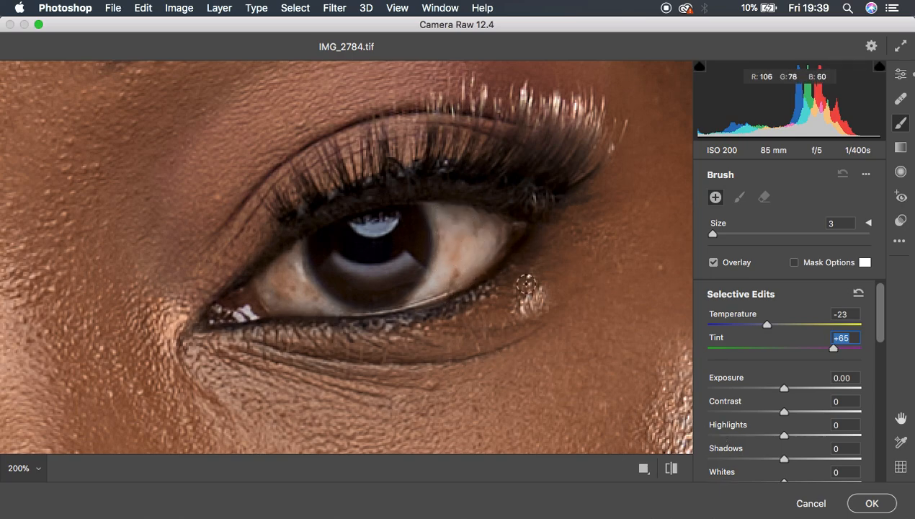
Step: Set the adjustment brush's Highlights to +4, Whites to +5 and Saturation to -66
{"action": "left_click_drag", "start_coordinate": [785, 438], "coordinate": [786, 436]}
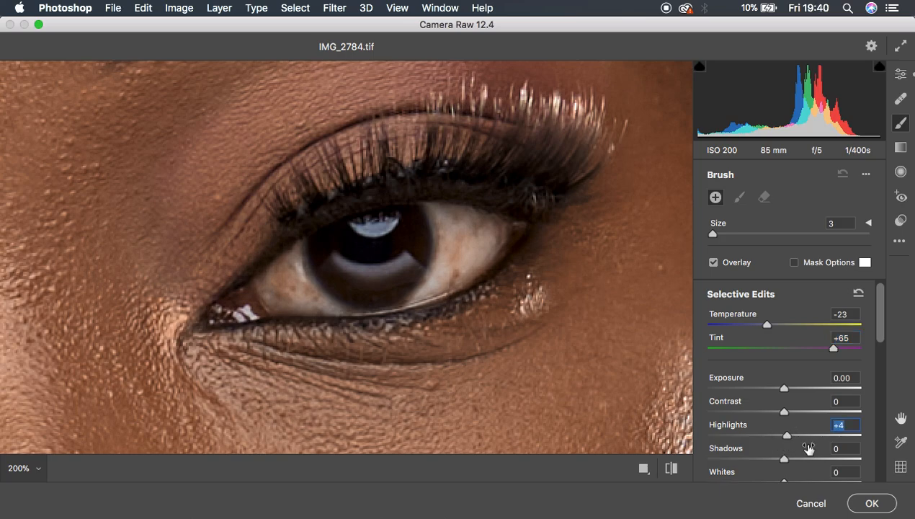
{"action": "scroll", "coordinate": [814, 454], "scroll_direction": "down", "scroll_amount": 3}
{"action": "left_click_drag", "start_coordinate": [783, 405], "coordinate": [787, 406]}
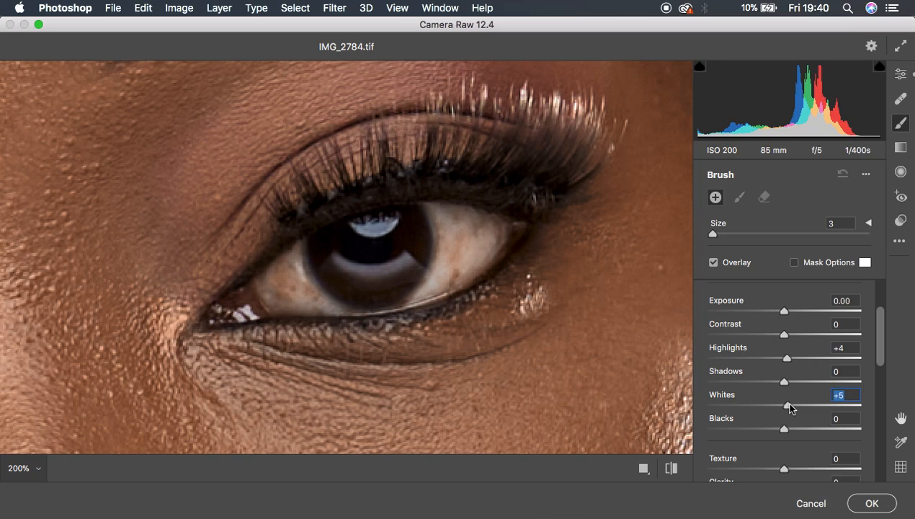
{"action": "scroll", "coordinate": [812, 392], "scroll_direction": "down", "scroll_amount": 4}
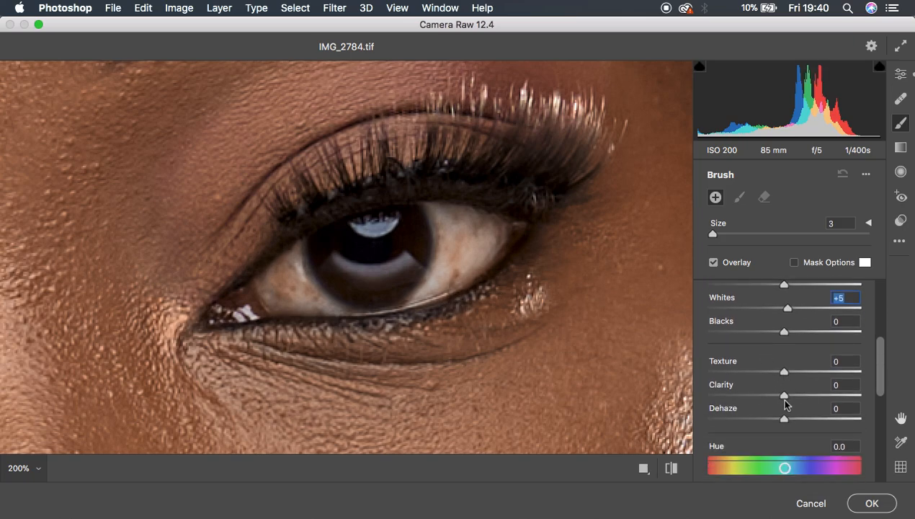
{"action": "scroll", "coordinate": [811, 384], "scroll_direction": "down", "scroll_amount": 5}
{"action": "left_click_drag", "start_coordinate": [779, 396], "coordinate": [734, 395]}
Step: Enlarge the adjustment brush to size 5 and paint over the white areas on both sides of this eye's iris
{"action": "key", "text": "bracketright"}
{"action": "key", "text": "bracketright"}
{"action": "key", "text": "bracketright"}
{"action": "mouse_move", "coordinate": [450, 220]}
{"action": "left_mouse_down"}
{"action": "mouse_move", "coordinate": [449, 255]}
{"action": "mouse_move", "coordinate": [445, 215]}
{"action": "mouse_move", "coordinate": [446, 268]}
{"action": "mouse_move", "coordinate": [430, 290]}
{"action": "mouse_move", "coordinate": [456, 252]}
{"action": "mouse_move", "coordinate": [436, 222]}
{"action": "mouse_move", "coordinate": [485, 222]}
{"action": "mouse_move", "coordinate": [452, 274]}
{"action": "mouse_move", "coordinate": [466, 246]}
{"action": "mouse_move", "coordinate": [463, 229]}
{"action": "mouse_move", "coordinate": [422, 294]}
{"action": "mouse_move", "coordinate": [448, 228]}
{"action": "mouse_move", "coordinate": [431, 208]}
{"action": "mouse_move", "coordinate": [470, 216]}
{"action": "mouse_move", "coordinate": [484, 243]}
{"action": "mouse_move", "coordinate": [458, 265]}
{"action": "left_mouse_up"}
{"action": "mouse_move", "coordinate": [293, 265]}
{"action": "left_mouse_down"}
{"action": "mouse_move", "coordinate": [312, 296]}
{"action": "mouse_move", "coordinate": [298, 261]}
{"action": "mouse_move", "coordinate": [283, 268]}
{"action": "mouse_move", "coordinate": [293, 288]}
{"action": "mouse_move", "coordinate": [334, 303]}
{"action": "mouse_move", "coordinate": [315, 300]}
{"action": "mouse_move", "coordinate": [301, 257]}
{"action": "mouse_move", "coordinate": [286, 264]}
{"action": "mouse_move", "coordinate": [280, 293]}
{"action": "mouse_move", "coordinate": [342, 303]}
{"action": "left_mouse_up"}
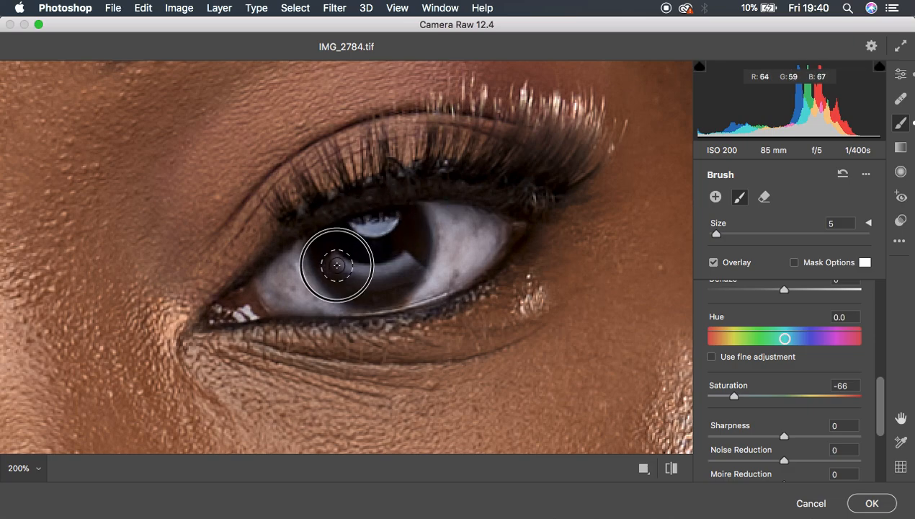
{"action": "left_click_drag", "start_coordinate": [440, 258], "coordinate": [439, 218]}
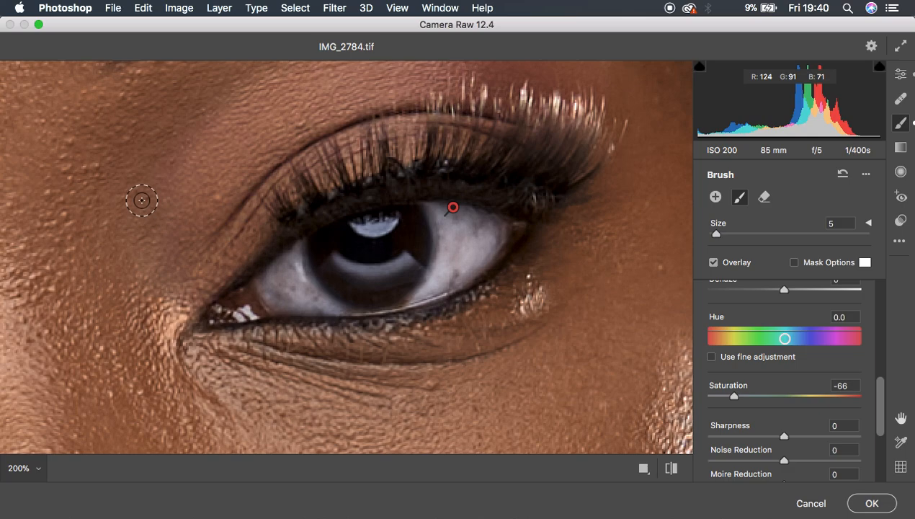
Step: Paint the same brush correction over the whites of the other eye and compare the whole portrait before and after
{"action": "key", "text": "space"}
{"action": "left_click_drag", "start_coordinate": [141, 200], "coordinate": [425, 198]}
{"action": "left_click_drag", "start_coordinate": [186, 244], "coordinate": [595, 184]}
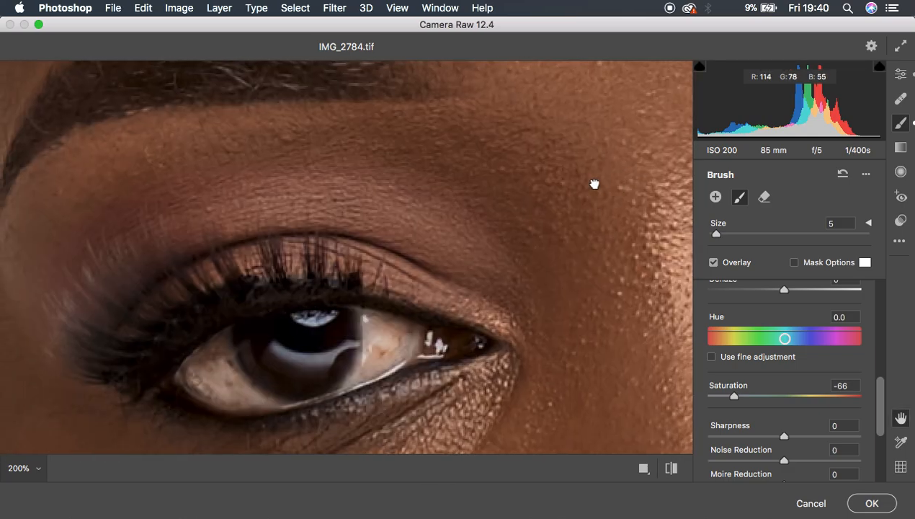
{"action": "mouse_move", "coordinate": [359, 368]}
{"action": "left_mouse_down"}
{"action": "mouse_move", "coordinate": [373, 320]}
{"action": "mouse_move", "coordinate": [370, 364]}
{"action": "mouse_move", "coordinate": [374, 317]}
{"action": "mouse_move", "coordinate": [393, 349]}
{"action": "mouse_move", "coordinate": [368, 323]}
{"action": "mouse_move", "coordinate": [340, 381]}
{"action": "mouse_move", "coordinate": [264, 401]}
{"action": "mouse_move", "coordinate": [223, 384]}
{"action": "mouse_move", "coordinate": [233, 354]}
{"action": "mouse_move", "coordinate": [190, 373]}
{"action": "mouse_move", "coordinate": [230, 372]}
{"action": "mouse_move", "coordinate": [214, 349]}
{"action": "mouse_move", "coordinate": [189, 384]}
{"action": "mouse_move", "coordinate": [252, 397]}
{"action": "mouse_move", "coordinate": [215, 353]}
{"action": "mouse_move", "coordinate": [224, 337]}
{"action": "mouse_move", "coordinate": [235, 387]}
{"action": "mouse_move", "coordinate": [300, 391]}
{"action": "mouse_move", "coordinate": [273, 355]}
{"action": "mouse_move", "coordinate": [340, 360]}
{"action": "mouse_move", "coordinate": [325, 357]}
{"action": "mouse_move", "coordinate": [318, 320]}
{"action": "left_mouse_up"}
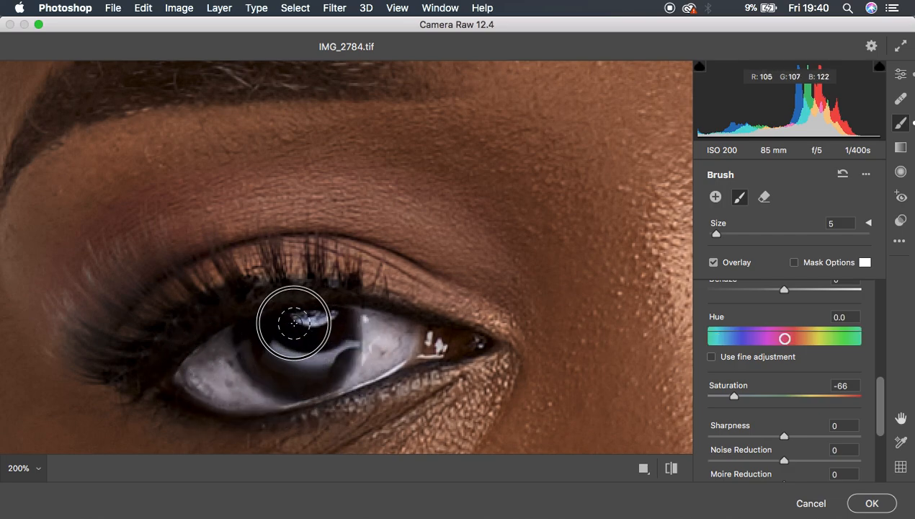
{"action": "left_click", "coordinate": [367, 321], "text": "alt"}
{"action": "left_click", "coordinate": [367, 321], "text": "alt"}
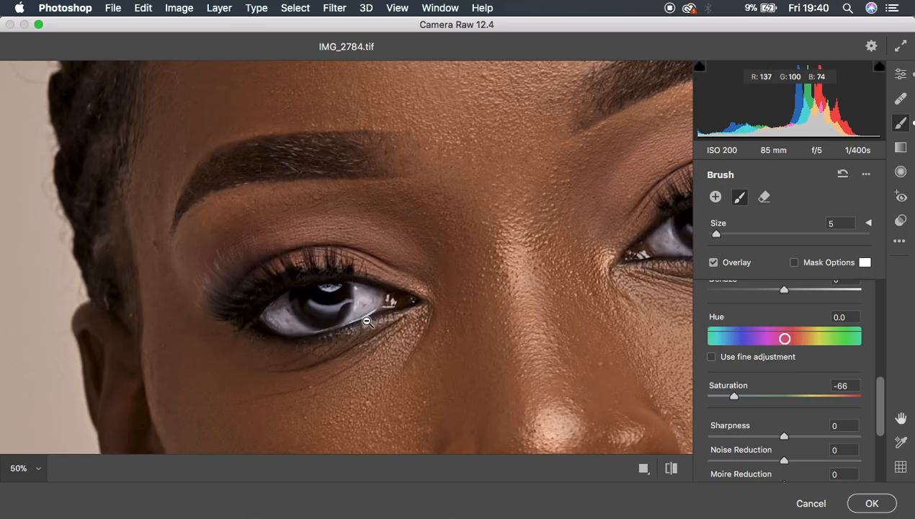
{"action": "left_click", "coordinate": [367, 321], "text": "alt"}
{"action": "left_click", "coordinate": [367, 322], "text": "alt"}
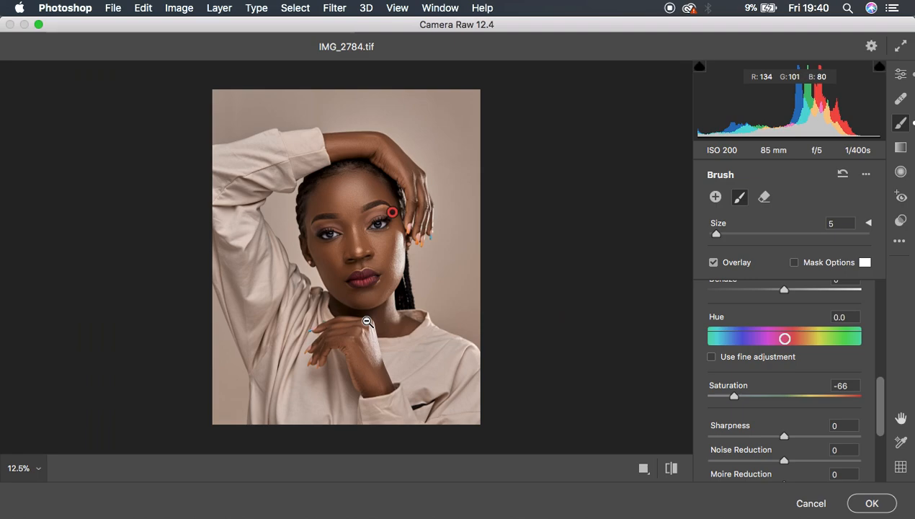
{"action": "left_click", "coordinate": [670, 469]}
{"action": "left_click", "coordinate": [670, 469]}
{"action": "left_click", "coordinate": [670, 471]}
{"action": "left_click", "coordinate": [670, 471]}
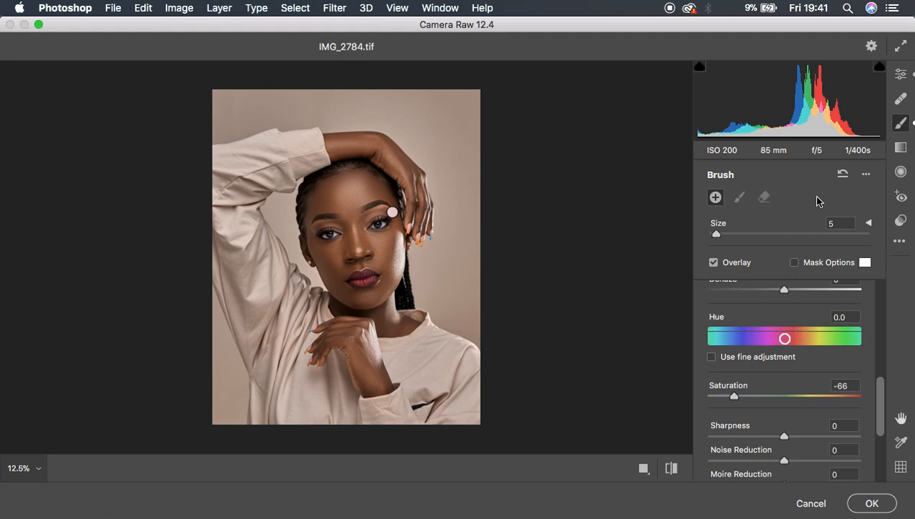
Step: In the global edits, set Vibrance to -8 and Saturation to -4, and compare before and after
{"action": "left_click", "coordinate": [899, 76]}
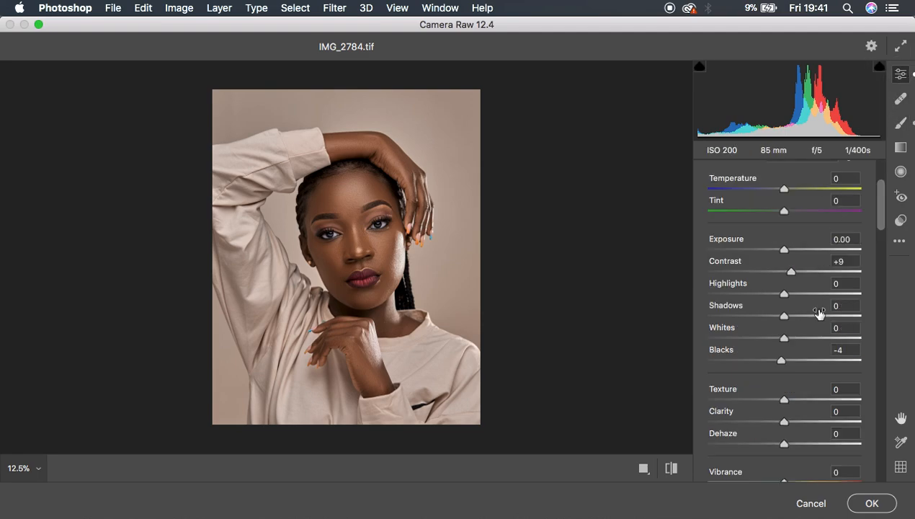
{"action": "scroll", "coordinate": [819, 312], "scroll_direction": "down", "scroll_amount": 4}
{"action": "left_click_drag", "start_coordinate": [786, 369], "coordinate": [780, 368]}
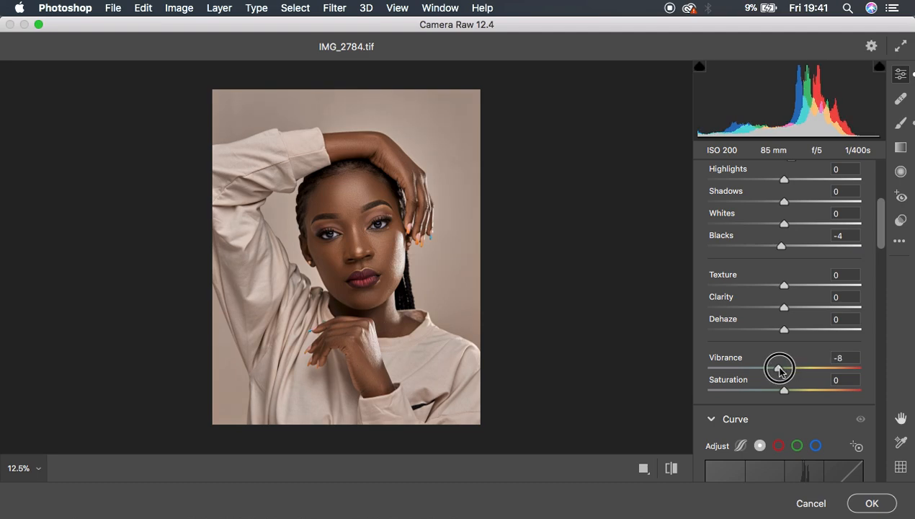
{"action": "left_click_drag", "start_coordinate": [784, 390], "coordinate": [781, 393]}
{"action": "left_click", "coordinate": [670, 469]}
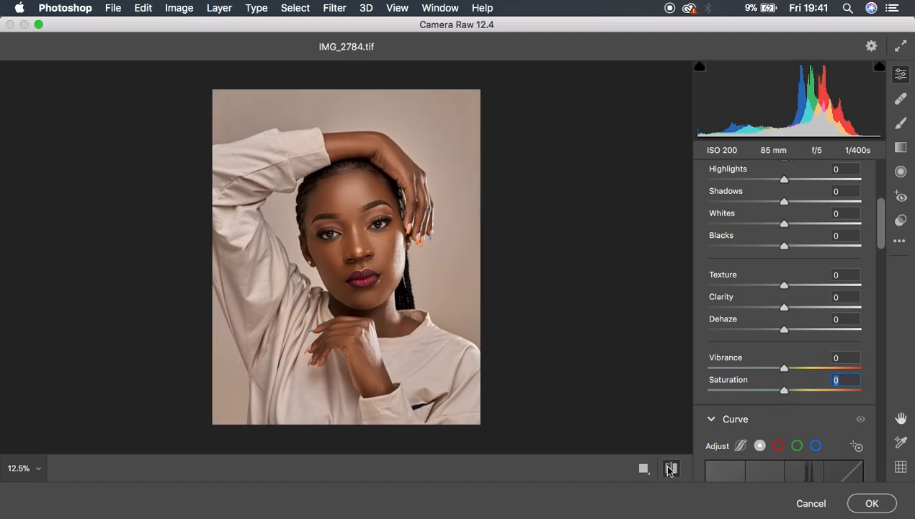
{"action": "left_click", "coordinate": [670, 469]}
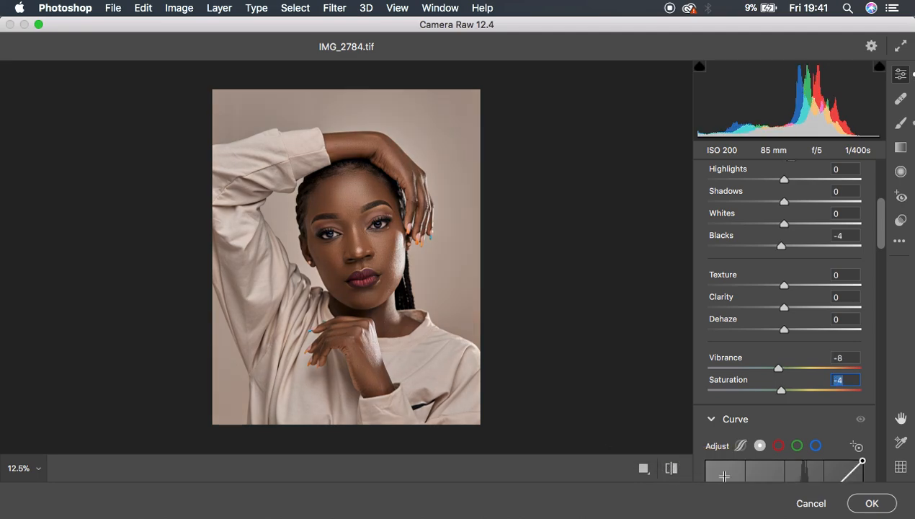
Step: Apply the Camera Raw adjustments and toggle the visibility of Layer 1 to compare the graded portrait with the original
{"action": "left_click", "coordinate": [862, 502]}
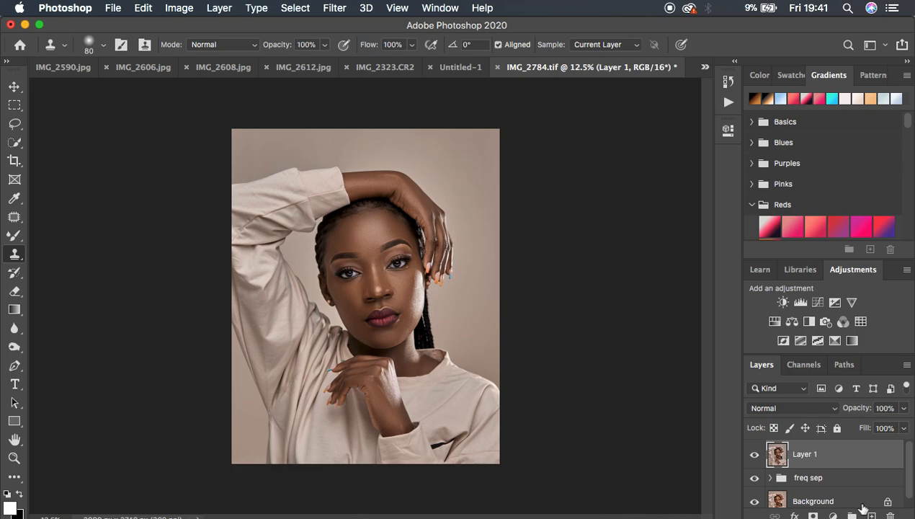
{"action": "left_click", "coordinate": [753, 454]}
{"action": "left_click", "coordinate": [754, 455]}
{"action": "left_click", "coordinate": [754, 455]}
{"action": "left_click", "coordinate": [754, 455]}
Step: Add a Selective Color adjustment layer above Layer 1 and set the Yellow amount in the Reds to -3%
{"action": "left_click", "coordinate": [833, 515]}
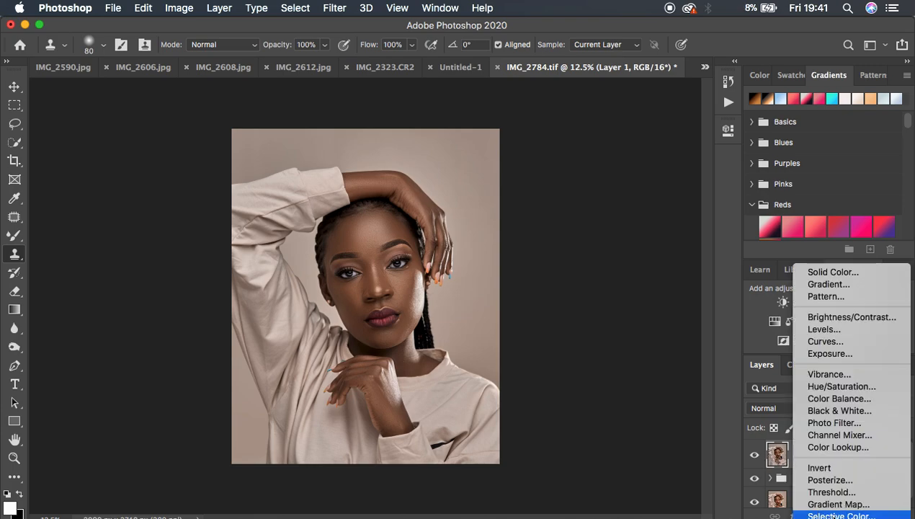
{"action": "left_click", "coordinate": [834, 515]}
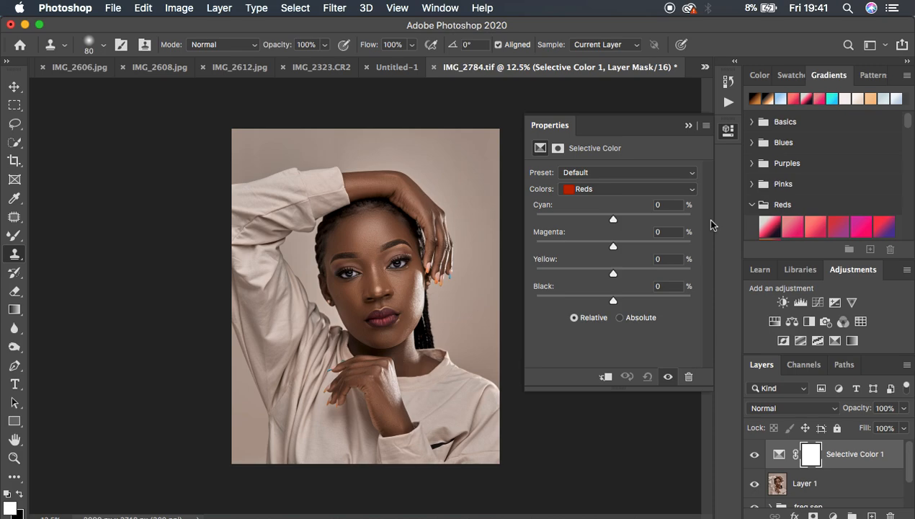
{"action": "left_click", "coordinate": [587, 188]}
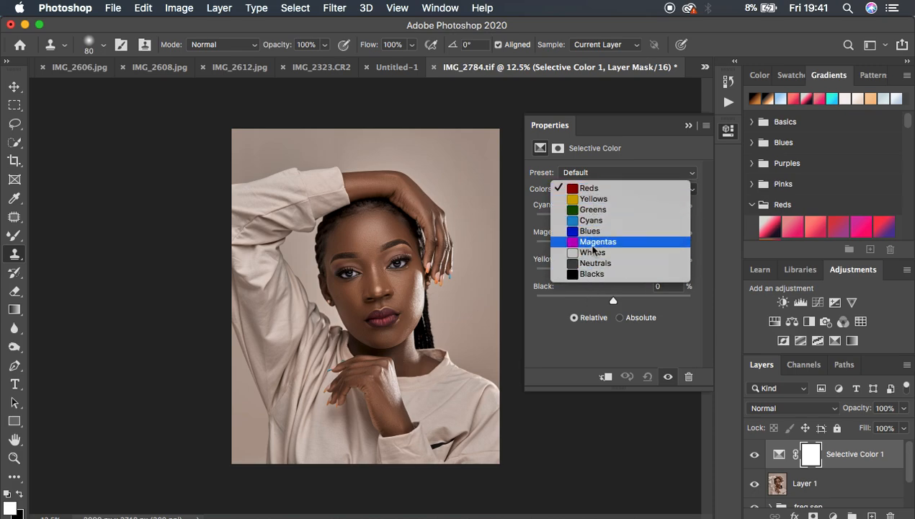
{"action": "left_click", "coordinate": [600, 190]}
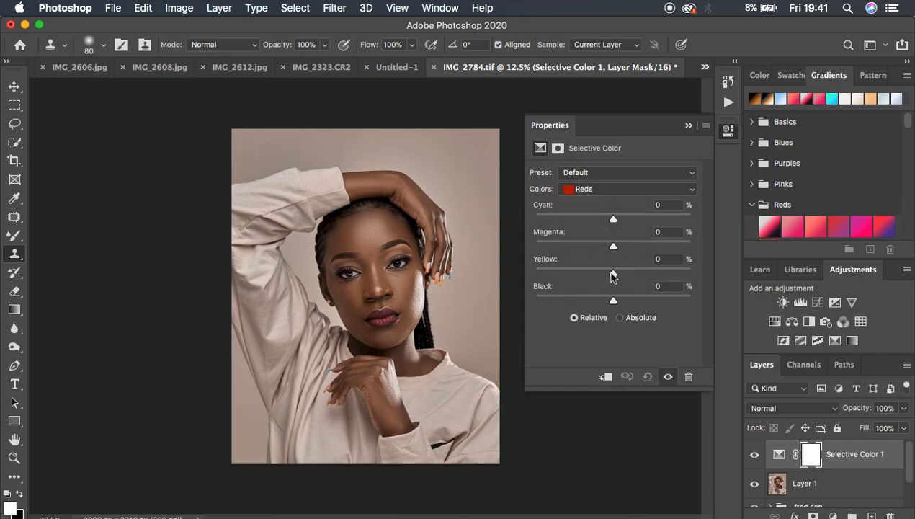
{"action": "mouse_move", "coordinate": [611, 276]}
{"action": "left_mouse_down"}
{"action": "mouse_move", "coordinate": [602, 274]}
{"action": "mouse_move", "coordinate": [612, 276]}
{"action": "left_mouse_up"}
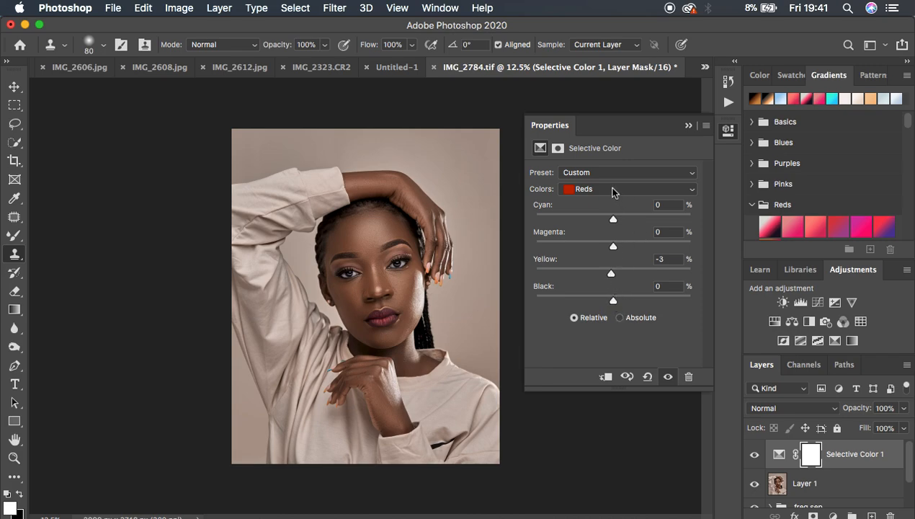
Step: In the Selective Color Blacks, set Black to +4% and Yellow to -2%, and toggle the layer to compare the effect
{"action": "left_click", "coordinate": [611, 190]}
{"action": "left_click", "coordinate": [621, 273]}
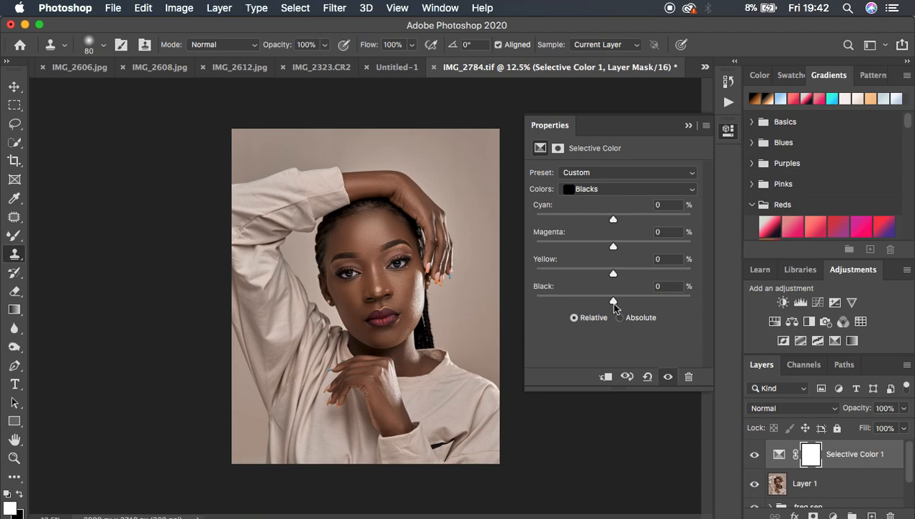
{"action": "left_click_drag", "start_coordinate": [613, 301], "coordinate": [615, 302]}
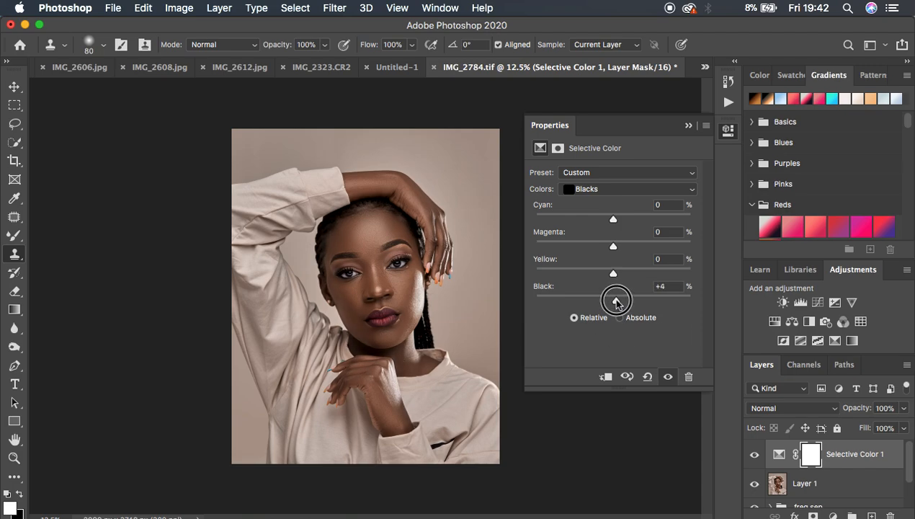
{"action": "left_click_drag", "start_coordinate": [616, 301], "coordinate": [616, 302]}
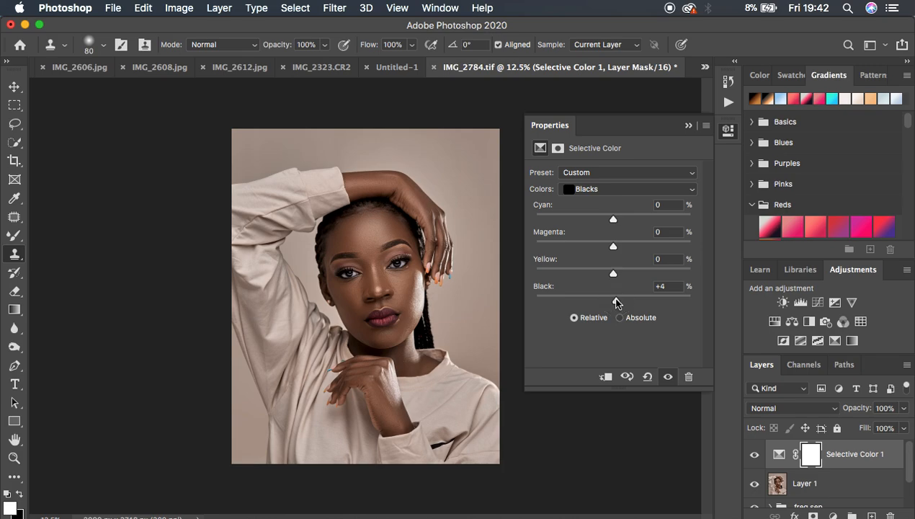
{"action": "left_click_drag", "start_coordinate": [613, 274], "coordinate": [611, 275]}
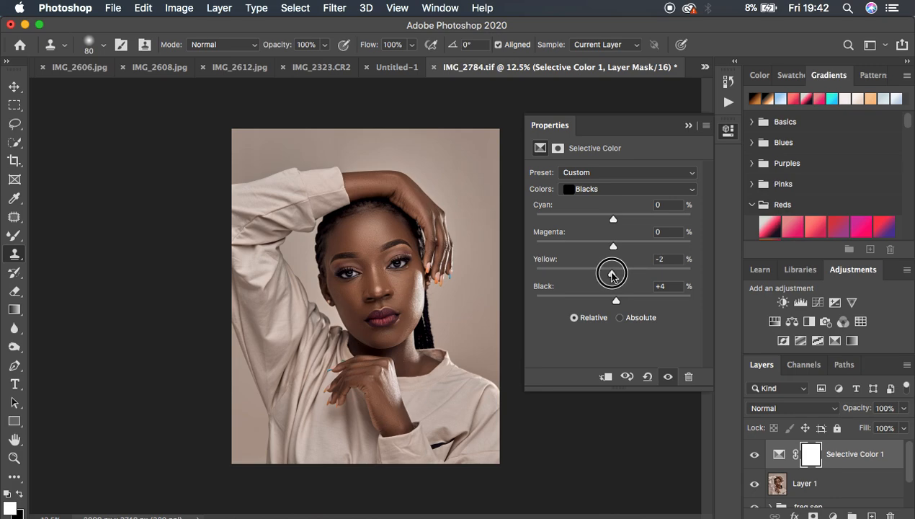
{"action": "left_click_drag", "start_coordinate": [612, 274], "coordinate": [612, 276]}
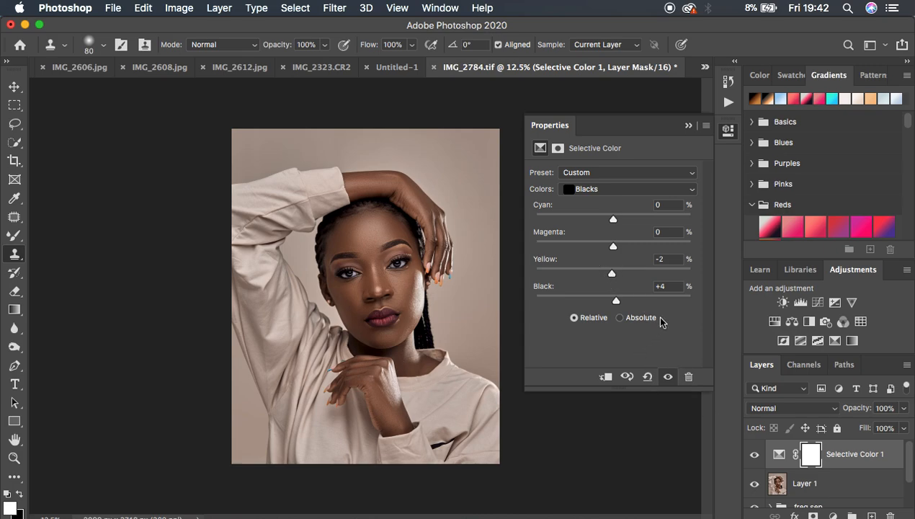
{"action": "left_click", "coordinate": [751, 454]}
{"action": "left_click", "coordinate": [750, 454]}
{"action": "left_click", "coordinate": [752, 454]}
{"action": "left_click", "coordinate": [752, 454]}
{"action": "left_click", "coordinate": [752, 454]}
{"action": "left_click", "coordinate": [752, 454]}
Step: Add a Brightness/Contrast adjustment layer above the Selective Color layer and increase its effect slightly
{"action": "left_click", "coordinate": [832, 514]}
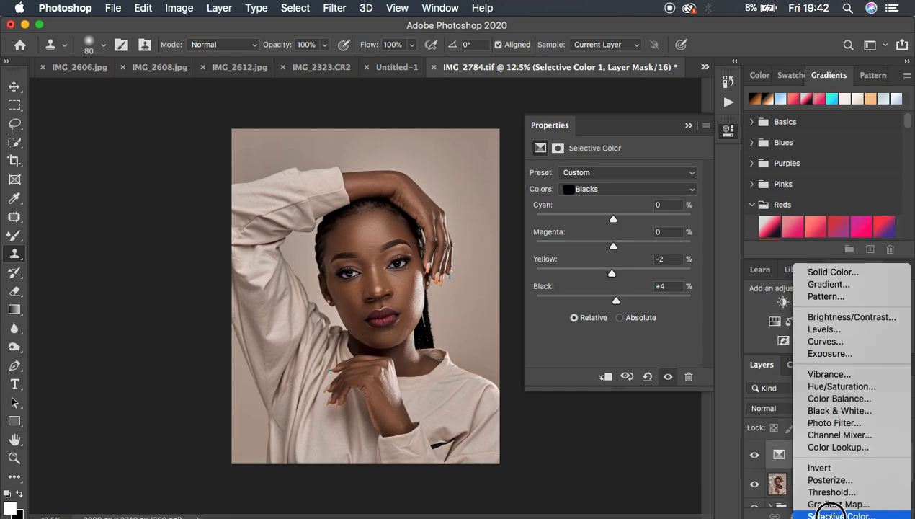
{"action": "left_click", "coordinate": [837, 319]}
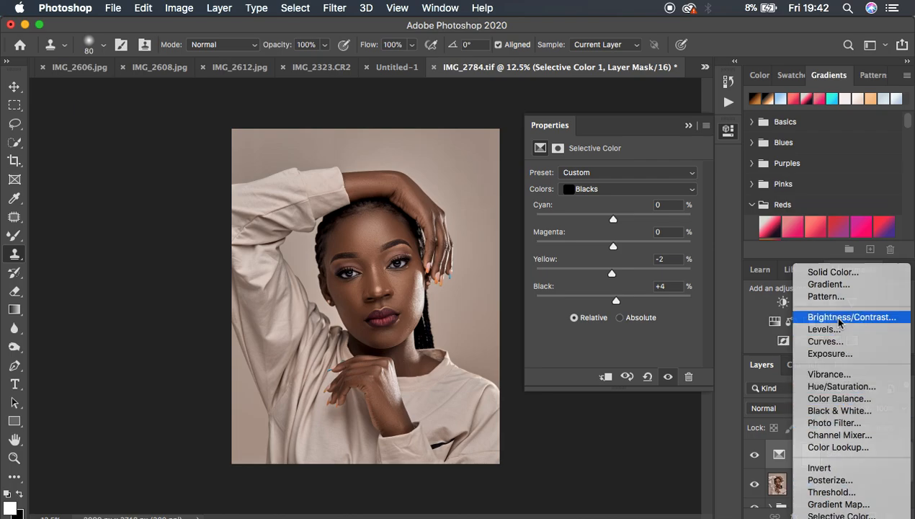
{"action": "left_click_drag", "start_coordinate": [613, 239], "coordinate": [618, 240]}
{"action": "left_click", "coordinate": [688, 125]}
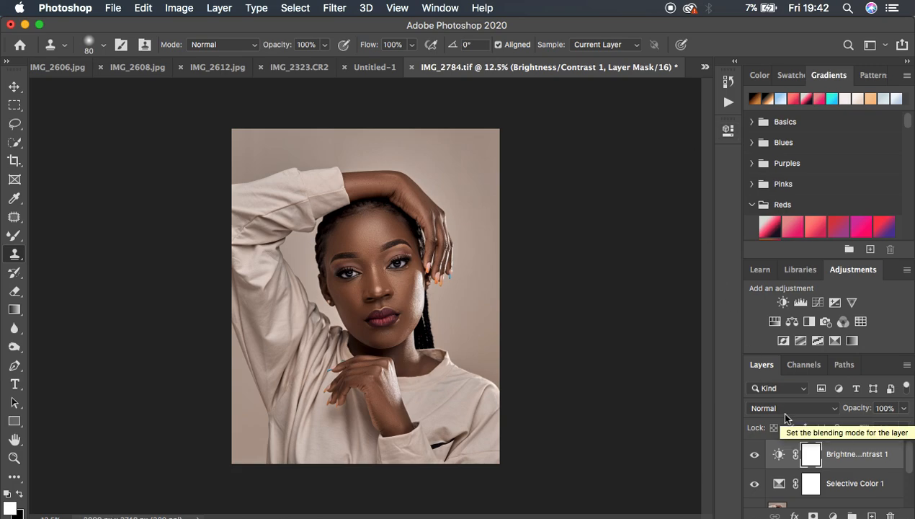
Step: Hide the Brightness/Contrast, Selective Color, freq sep and Layer 1 layers to view the original Background portrait
{"action": "scroll", "coordinate": [847, 487], "scroll_direction": "down", "scroll_amount": 3}
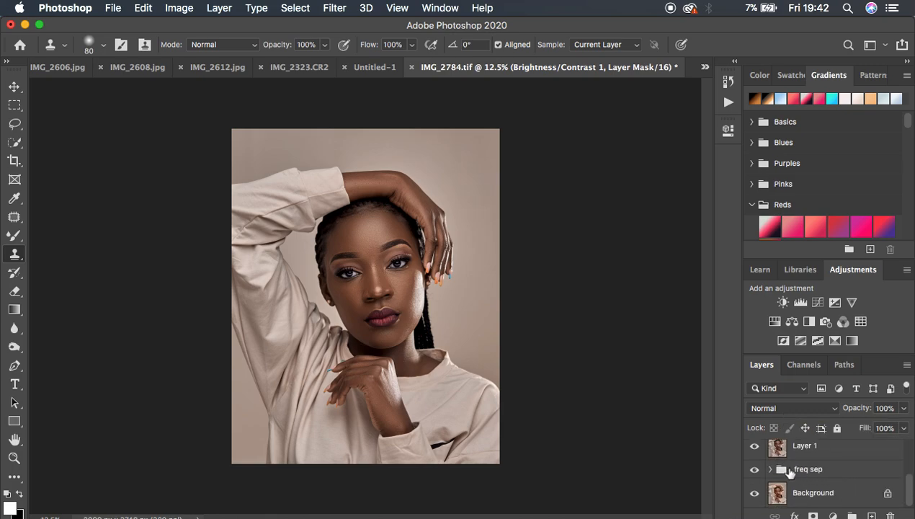
{"action": "scroll", "coordinate": [830, 468], "scroll_direction": "up", "scroll_amount": 3}
{"action": "left_click", "coordinate": [754, 453]}
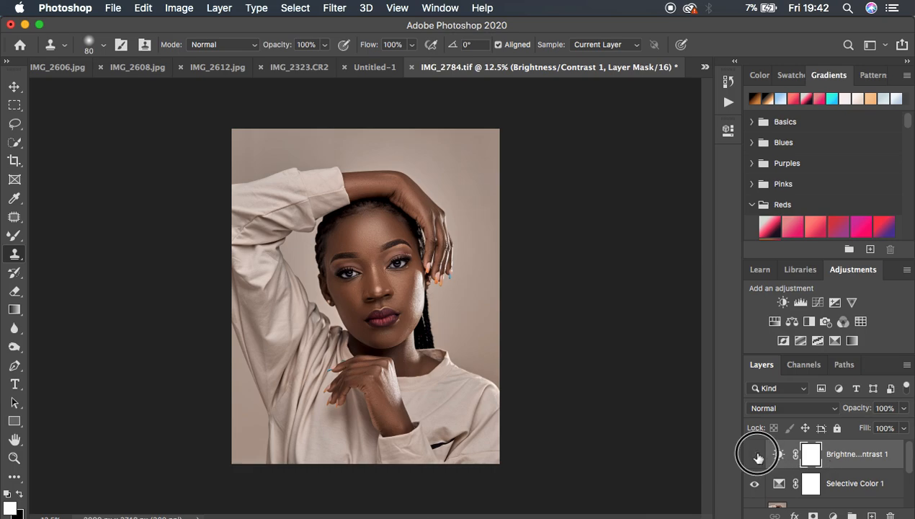
{"action": "left_click", "coordinate": [754, 483]}
{"action": "scroll", "coordinate": [830, 488], "scroll_direction": "down", "scroll_amount": 3}
{"action": "left_click", "coordinate": [754, 469]}
{"action": "left_click", "coordinate": [754, 447]}
{"action": "scroll", "coordinate": [834, 467], "scroll_direction": "up", "scroll_amount": 3}
{"action": "scroll", "coordinate": [833, 468], "scroll_direction": "down", "scroll_amount": 3}
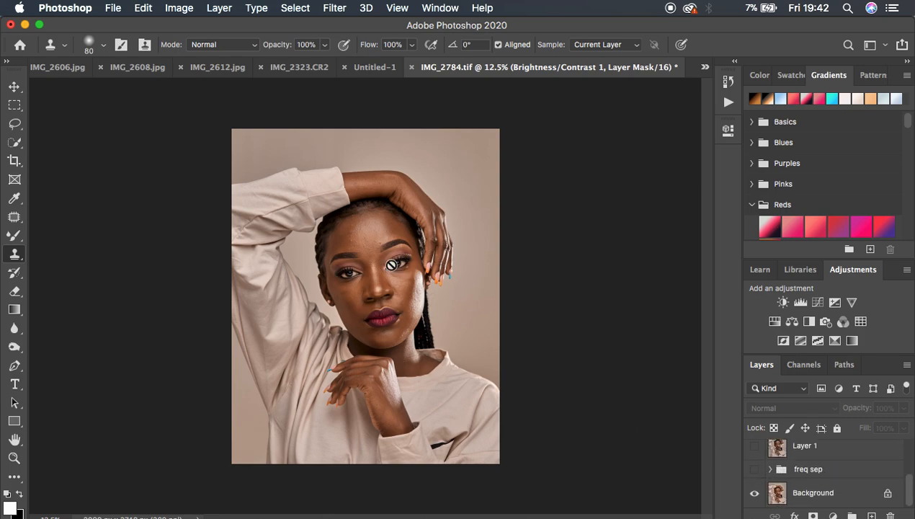
Step: Toggle the freq sep group's visibility to compare the retouched skin with the original, leaving the group shown
{"action": "left_click", "coordinate": [755, 470]}
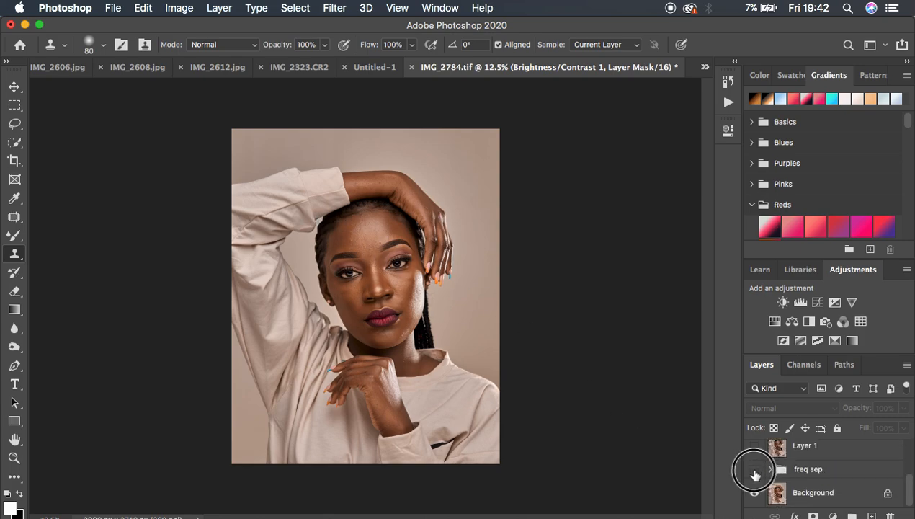
{"action": "left_click", "coordinate": [754, 471]}
{"action": "left_click", "coordinate": [754, 473]}
{"action": "left_click", "coordinate": [754, 473]}
{"action": "left_click", "coordinate": [755, 473]}
{"action": "scroll", "coordinate": [864, 463], "scroll_direction": "up", "scroll_amount": 2}
{"action": "scroll", "coordinate": [857, 461], "scroll_direction": "up", "scroll_amount": 1}
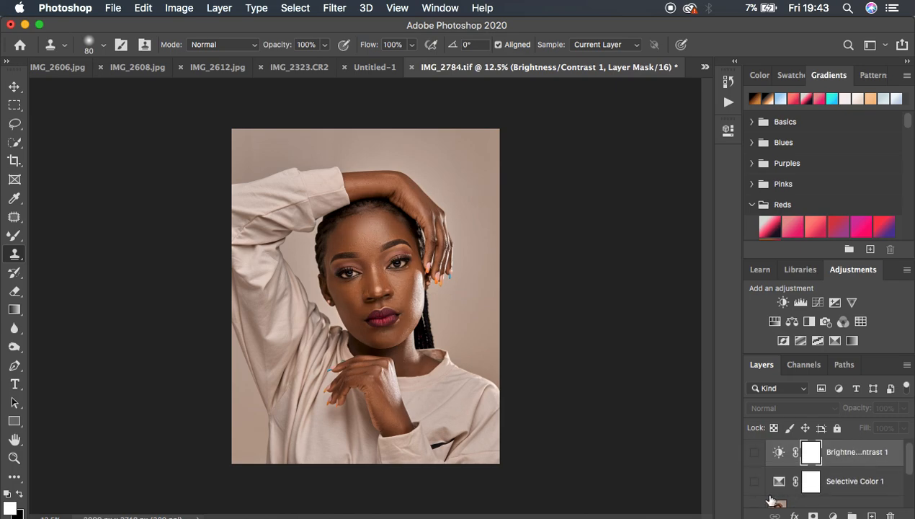
Step: Toggle Layer 1's visibility to compare the Camera Raw grade with the retouched portrait, leaving the layer shown
{"action": "scroll", "coordinate": [827, 494], "scroll_direction": "down", "scroll_amount": 2}
{"action": "left_click", "coordinate": [754, 470]}
{"action": "left_click", "coordinate": [754, 471]}
{"action": "left_click", "coordinate": [753, 474]}
{"action": "left_click", "coordinate": [753, 476]}
{"action": "left_click", "coordinate": [753, 474]}
{"action": "left_click", "coordinate": [753, 474]}
{"action": "left_click", "coordinate": [754, 473]}
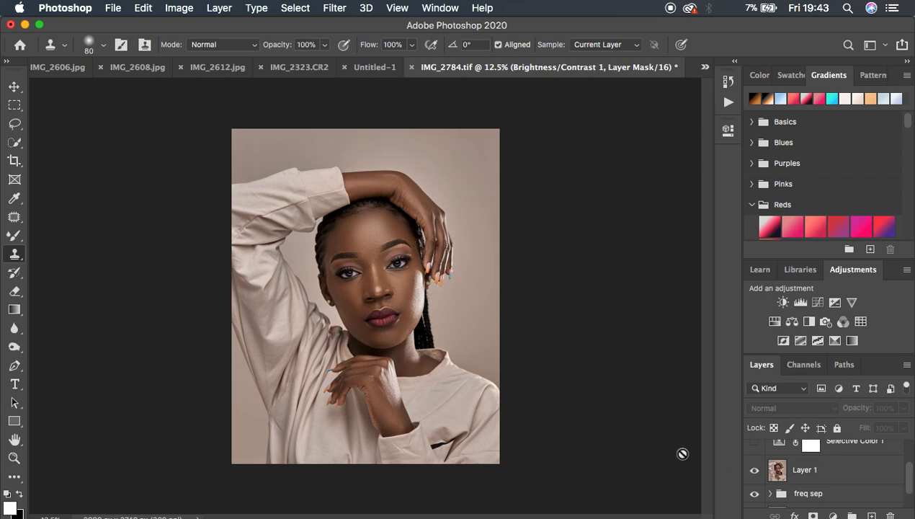
Step: Show the Selective Color and Brightness/Contrast layers again, toggling the Brightness/Contrast layer to compare its effect
{"action": "left_click", "coordinate": [754, 445]}
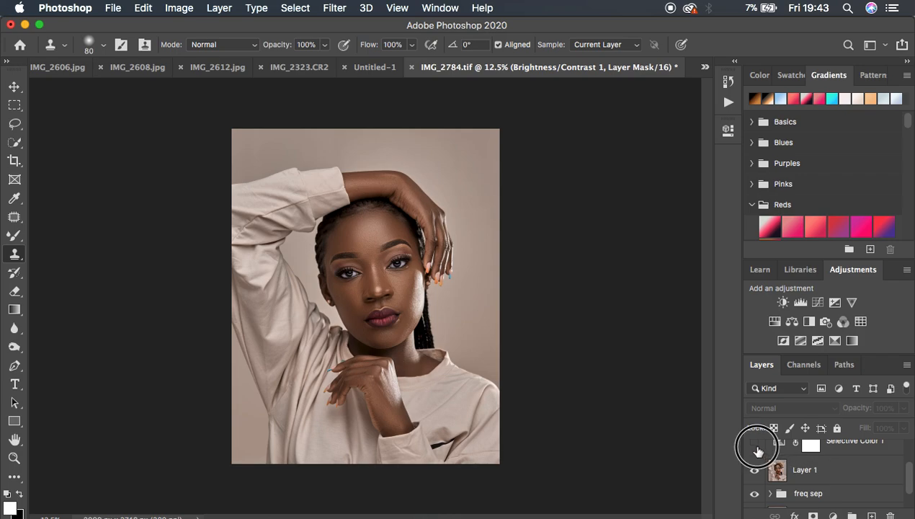
{"action": "left_click", "coordinate": [755, 445]}
{"action": "scroll", "coordinate": [857, 473], "scroll_direction": "up", "scroll_amount": 2}
{"action": "left_click", "coordinate": [754, 455]}
{"action": "left_click", "coordinate": [755, 455]}
{"action": "left_click", "coordinate": [755, 456]}
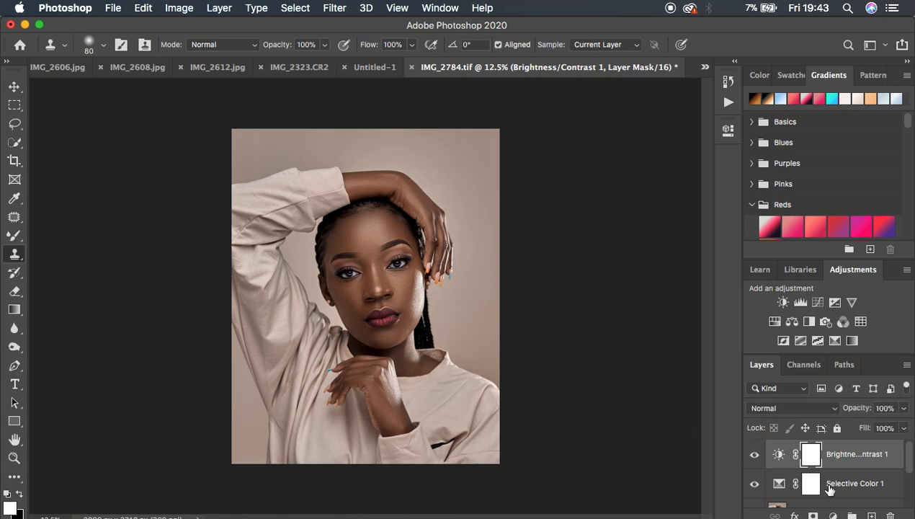
Step: Compare the original and the finished portrait by repeatedly toggling visibility from the Background layer, ending with all layers shown
{"action": "scroll", "coordinate": [828, 489], "scroll_direction": "down", "scroll_amount": 5}
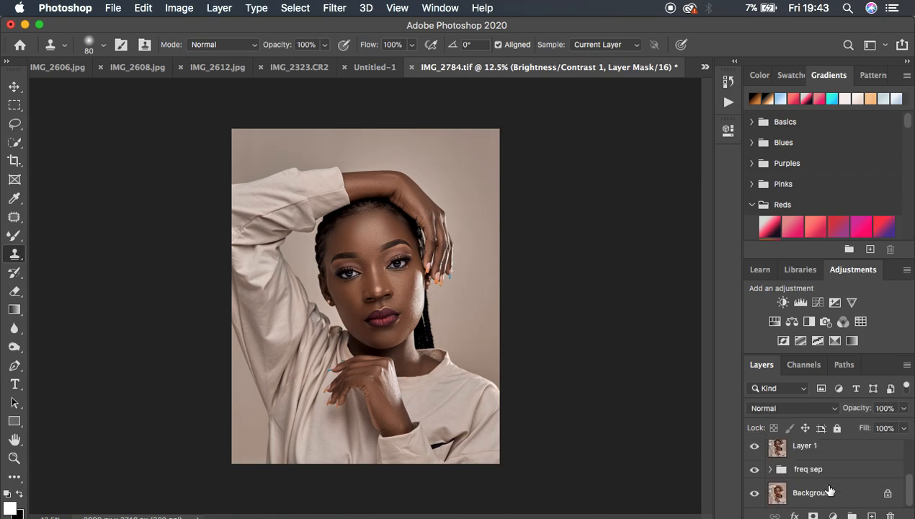
{"action": "left_click", "coordinate": [754, 494]}
{"action": "left_click", "coordinate": [754, 494]}
{"action": "left_click", "coordinate": [754, 495], "text": "alt"}
{"action": "left_click", "coordinate": [754, 495], "text": "alt"}
{"action": "left_click", "coordinate": [754, 496], "text": "alt"}
{"action": "left_click", "coordinate": [754, 495], "text": "alt"}
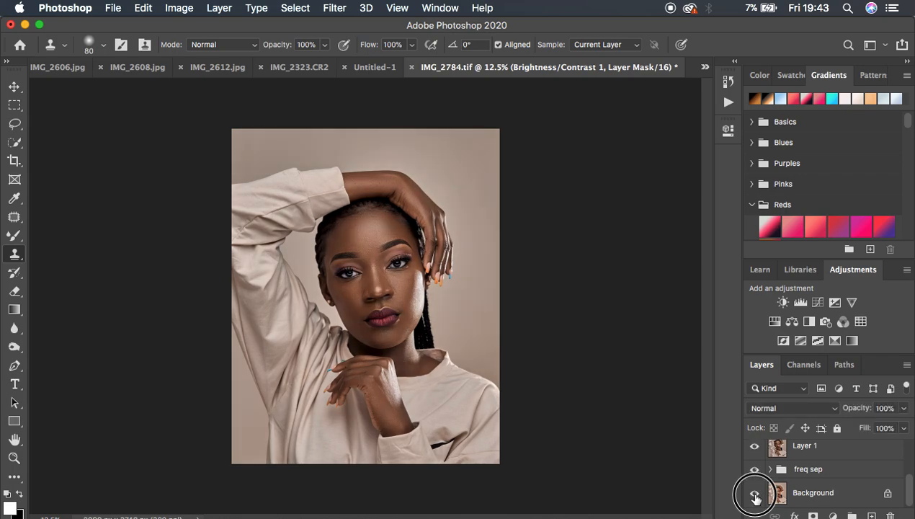
{"action": "left_click", "coordinate": [754, 495], "text": "alt"}
{"action": "left_click", "coordinate": [754, 496], "text": "alt"}
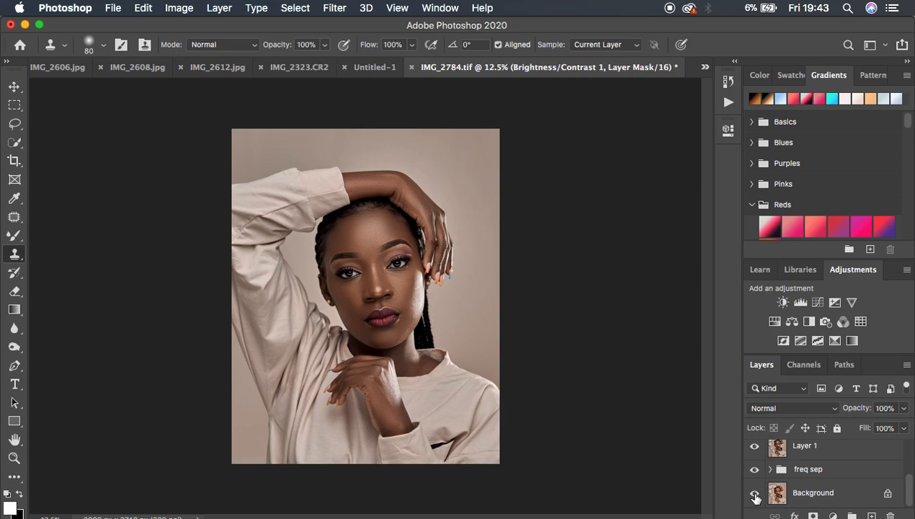
Step: Set up an Export As of the portrait in JPG format with Bicubic Sharper resampling and an embedded color profile
{"action": "left_click", "coordinate": [114, 9]}
{"action": "mouse_move", "coordinate": [170, 207]}
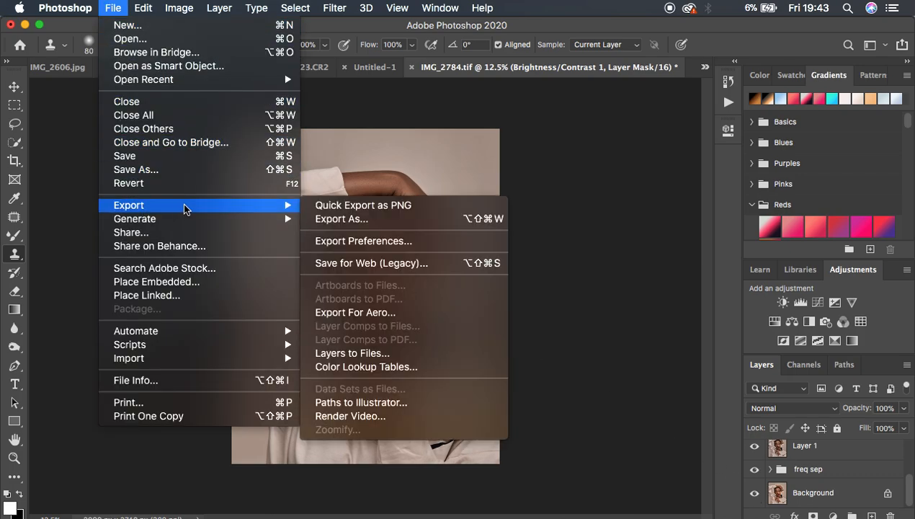
{"action": "left_click", "coordinate": [340, 219]}
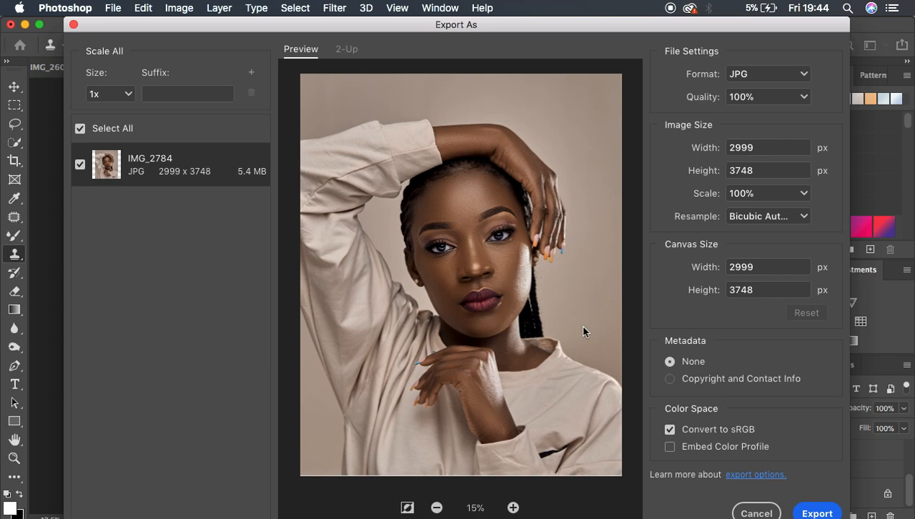
{"action": "left_click", "coordinate": [765, 76]}
{"action": "left_click", "coordinate": [759, 111]}
{"action": "left_click", "coordinate": [795, 219]}
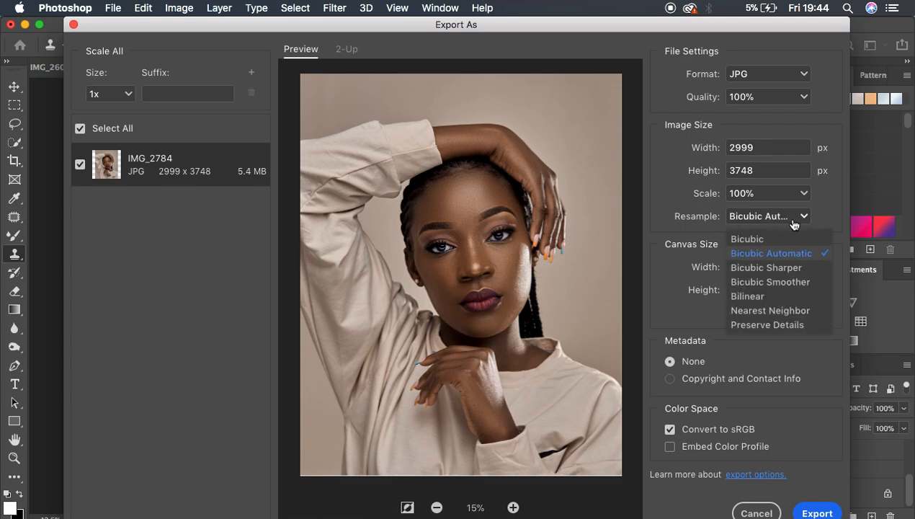
{"action": "left_click", "coordinate": [768, 267]}
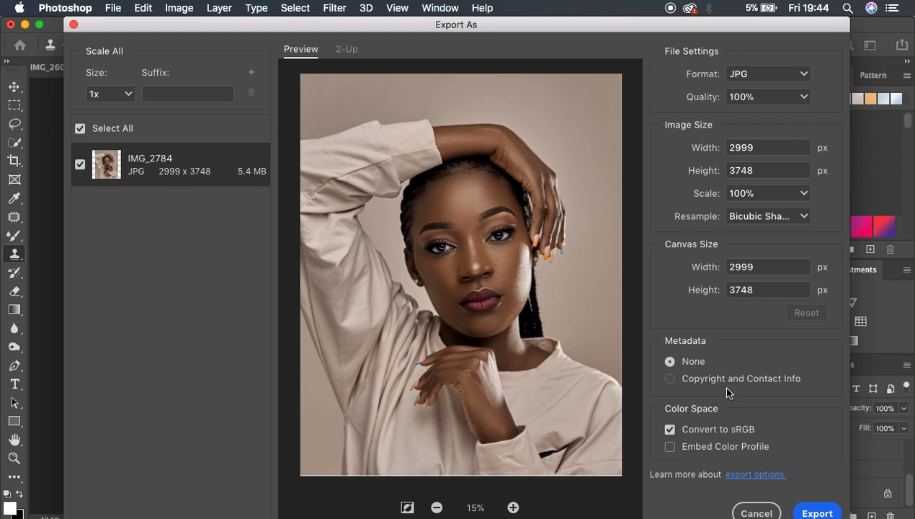
{"action": "left_click", "coordinate": [670, 446]}
Step: Export the portrait to the Desktop as a JPG file named with the model's first name
{"action": "left_click", "coordinate": [818, 513]}
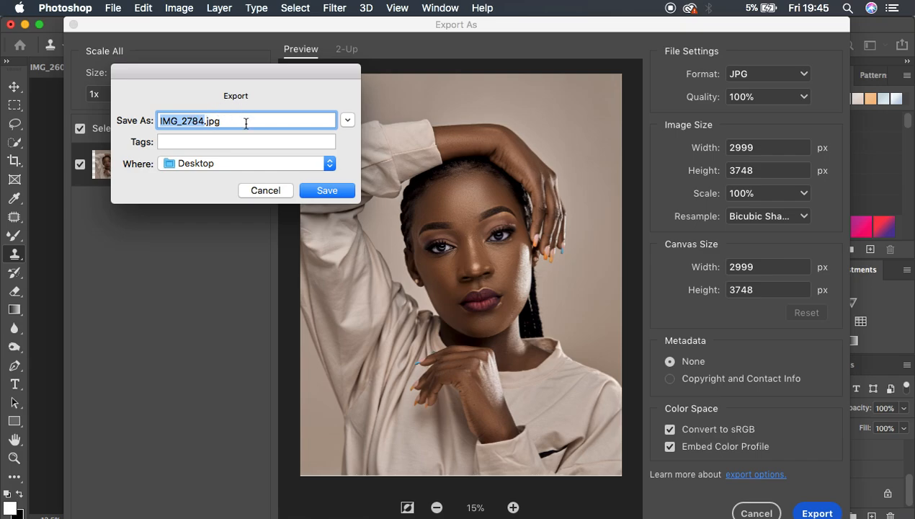
{"action": "key", "text": "BackSpace"}
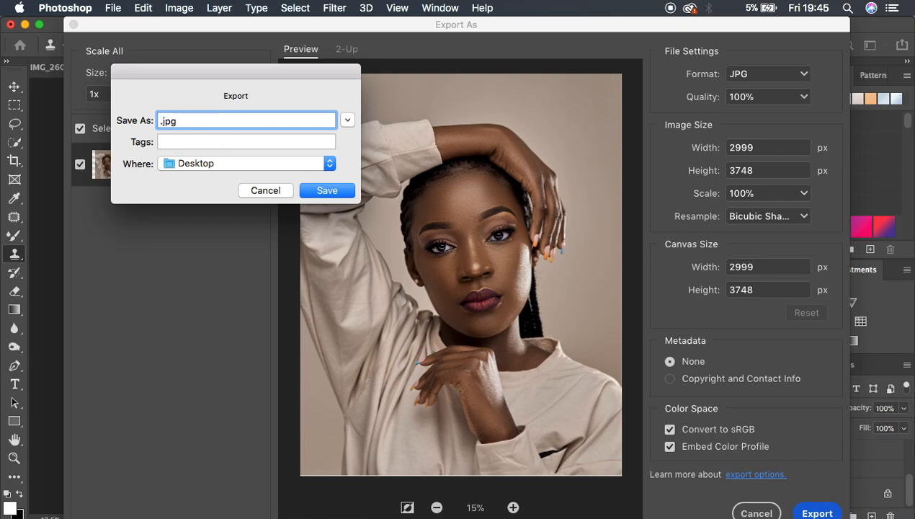
{"action": "type", "text": "jazine"}
{"action": "key", "text": "BackSpace"}
{"action": "key", "text": "BackSpace"}
{"action": "key", "text": "BackSpace"}
{"action": "type", "text": "mine"}
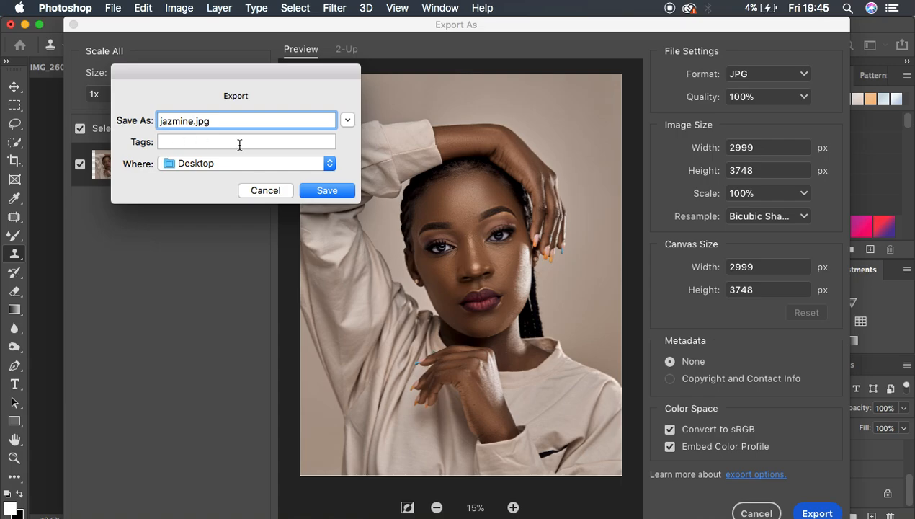
{"action": "left_click", "coordinate": [325, 191]}
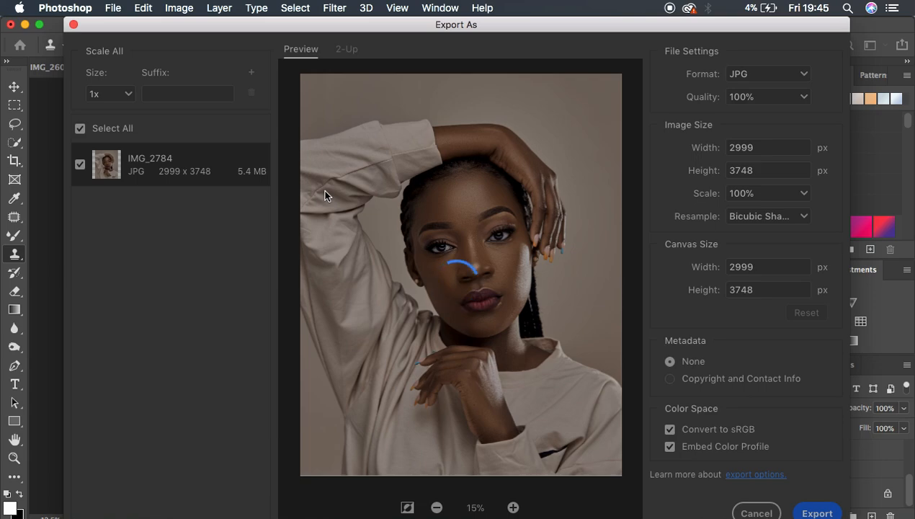
{"action": "key", "text": "Escape"}
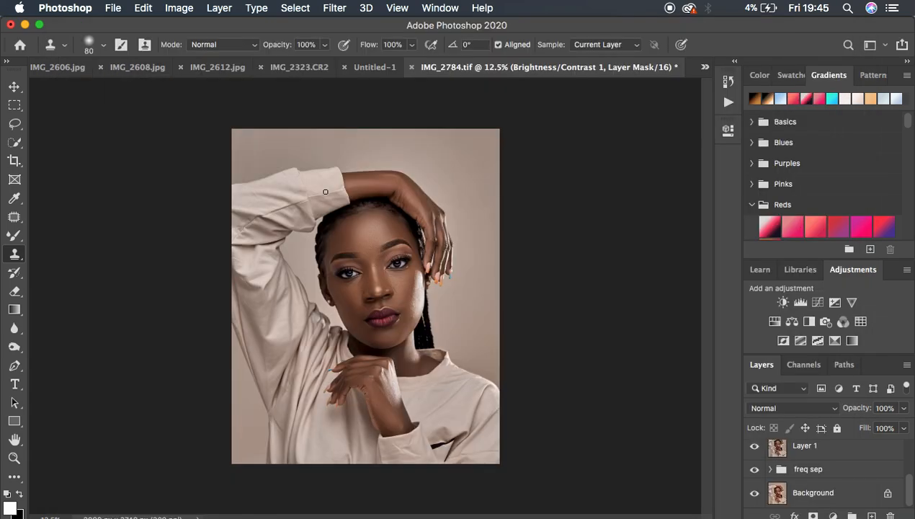